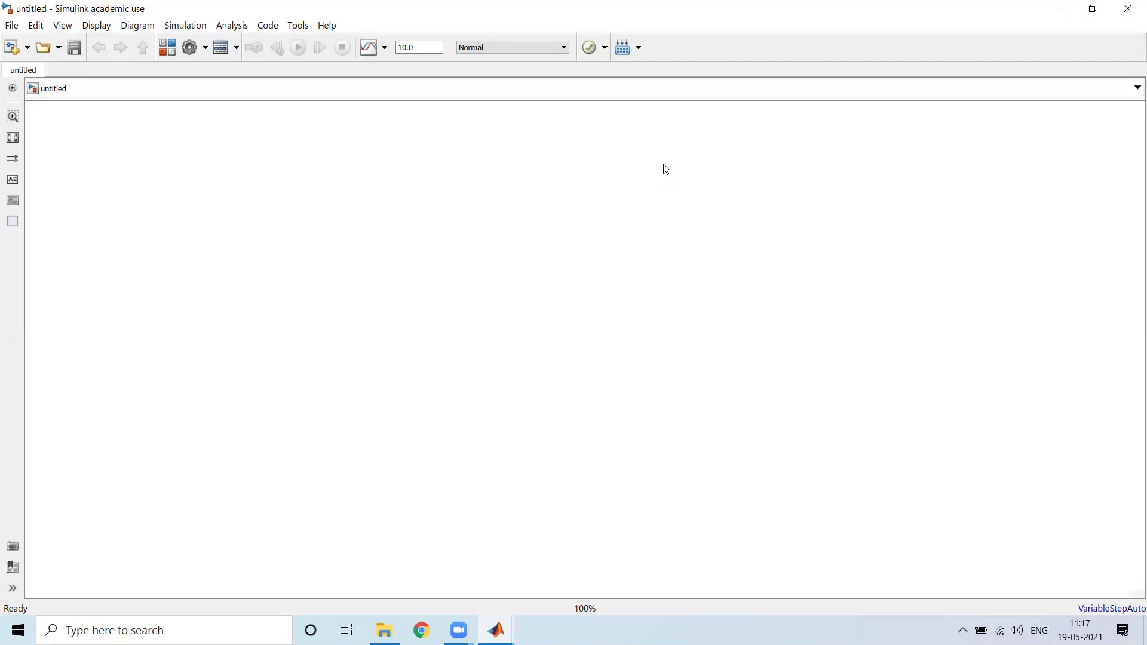
- Examine the FSK_Expt reference model's Bernoulli generator, sine wave, Switch and Charge Pump PLL blocks and their connections
{"action": "key", "text": "alt+Tab"}
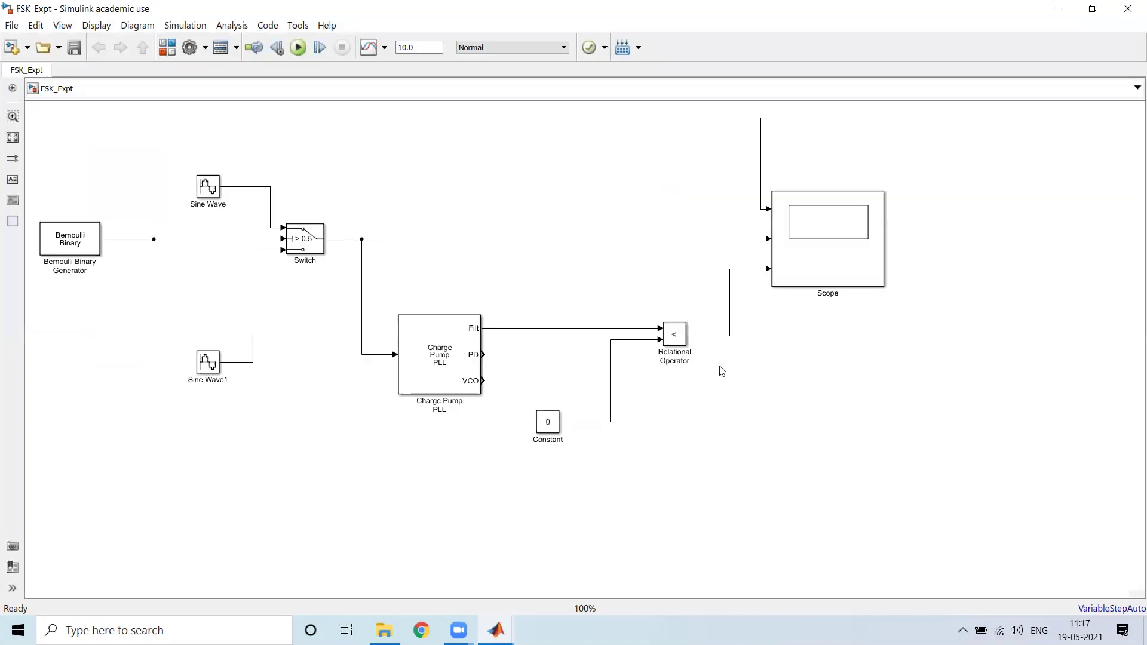
{"action": "left_click", "coordinate": [439, 358]}
{"action": "left_click", "coordinate": [342, 129]}
{"action": "left_click", "coordinate": [45, 251]}
{"action": "left_click", "coordinate": [199, 197]}
{"action": "left_click", "coordinate": [209, 369]}
{"action": "left_click", "coordinate": [229, 190]}
{"action": "left_click", "coordinate": [207, 192]}
{"action": "left_click", "coordinate": [177, 257]}
{"action": "left_click", "coordinate": [219, 197]}
{"action": "left_click", "coordinate": [204, 368]}
{"action": "left_click", "coordinate": [357, 266]}
- Add a Bernoulli Binary Generator block to the blank untitled model
{"action": "key", "text": "ctrl+n"}
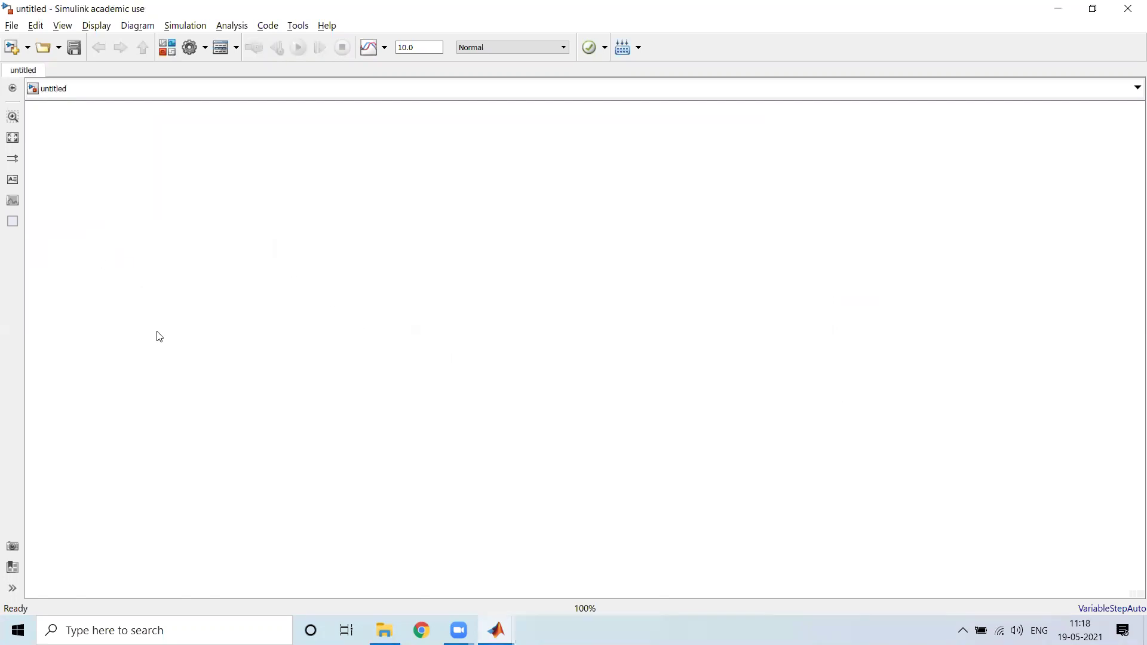
{"action": "double_click", "coordinate": [93, 258]}
{"action": "type", "text": "berno"}
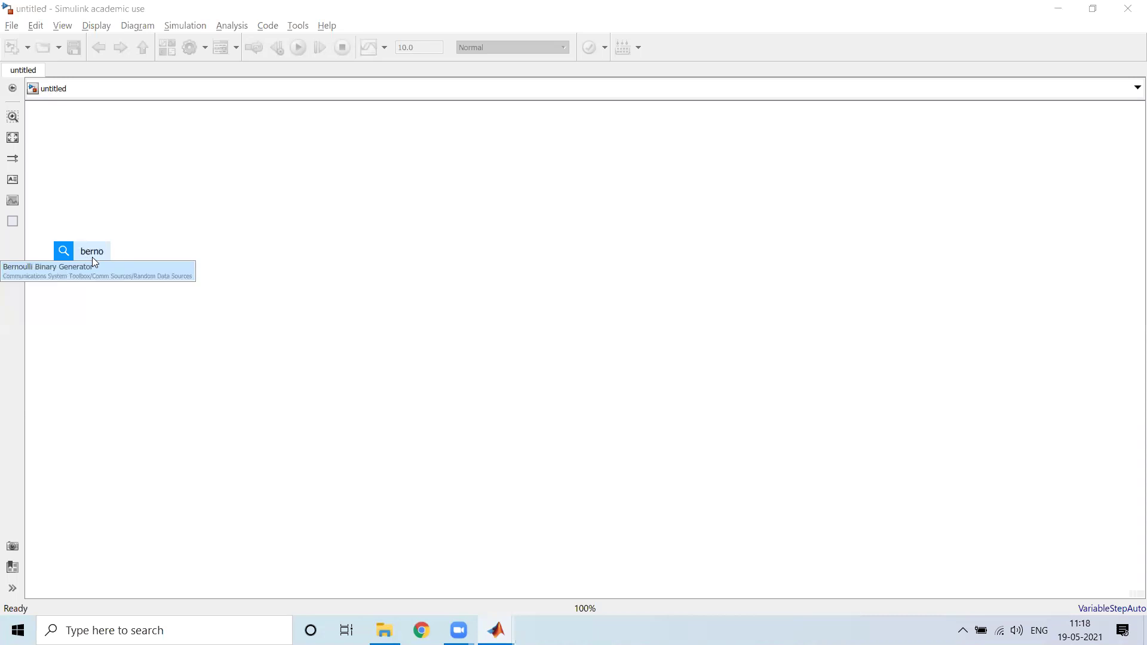
{"action": "key", "text": "Return"}
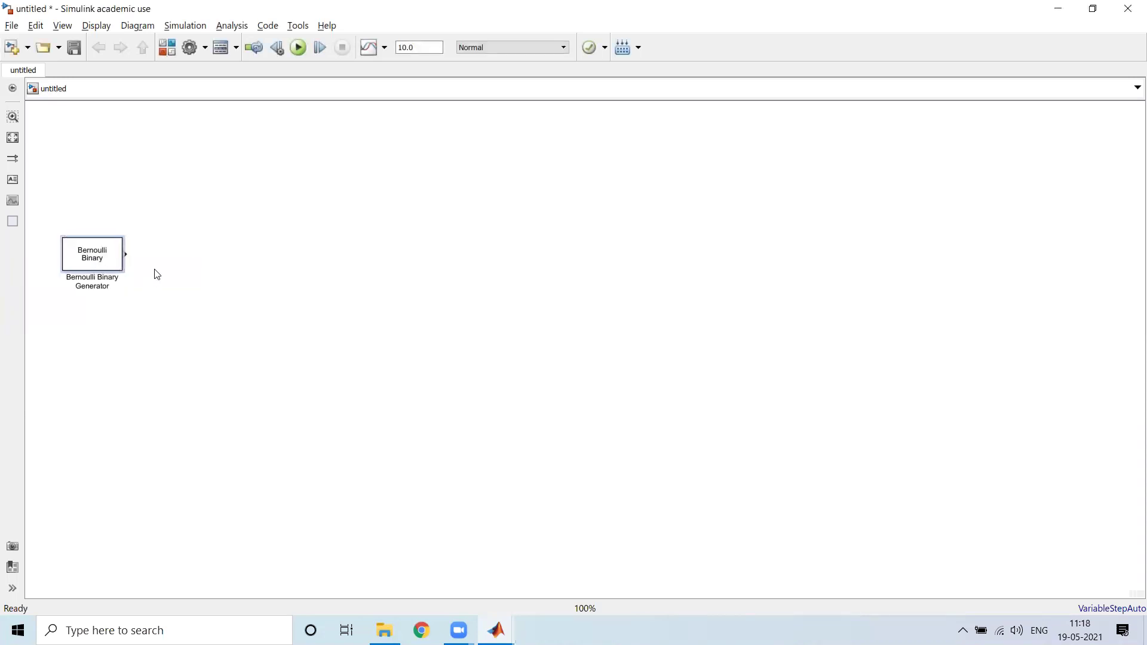
{"action": "left_click", "coordinate": [133, 278]}
- Add a Simulink Signal Routing Switch block to the right of the Bernoulli generator and name it FSK Output
{"action": "left_click", "coordinate": [283, 261]}
{"action": "type", "text": "switch"}
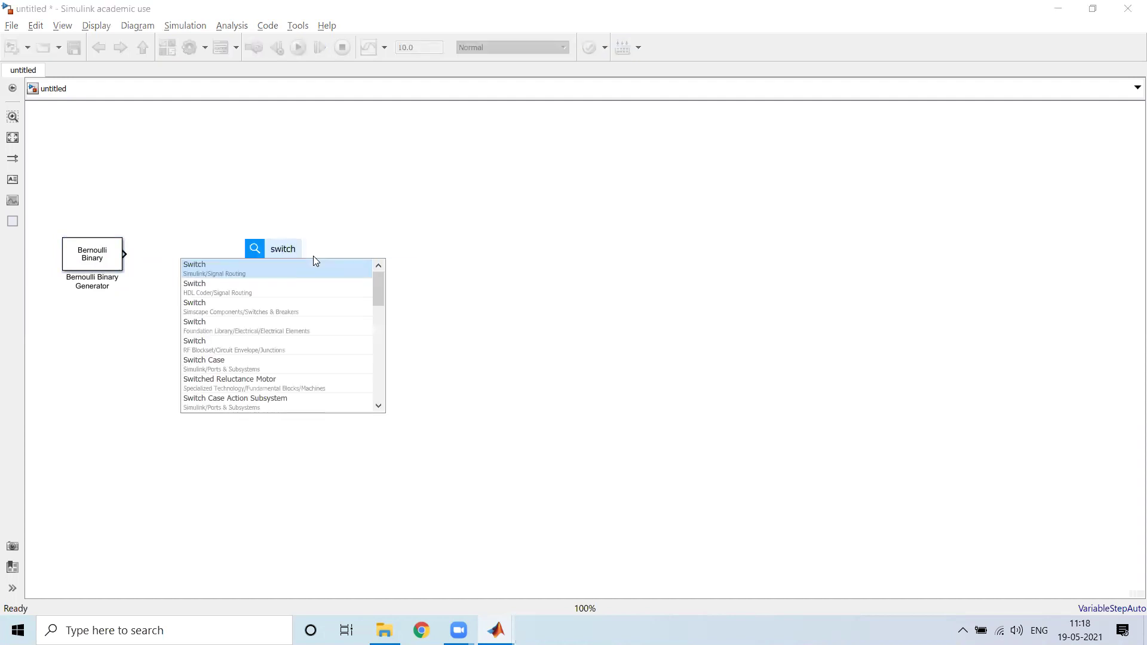
{"action": "key", "text": "Return"}
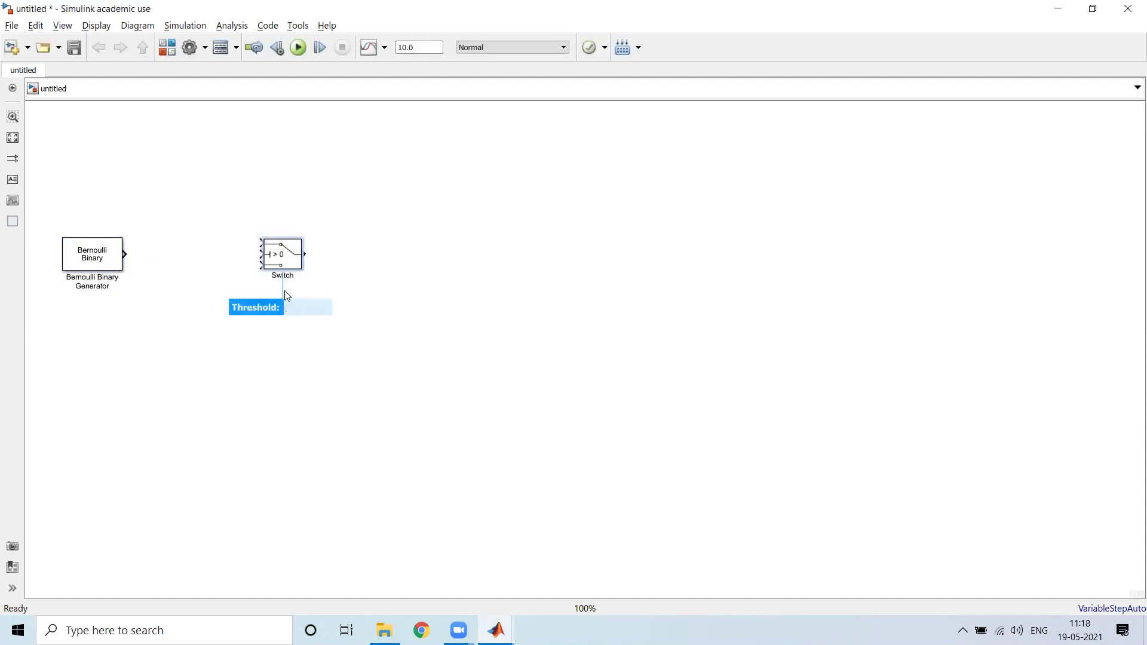
{"action": "double_click", "coordinate": [287, 278]}
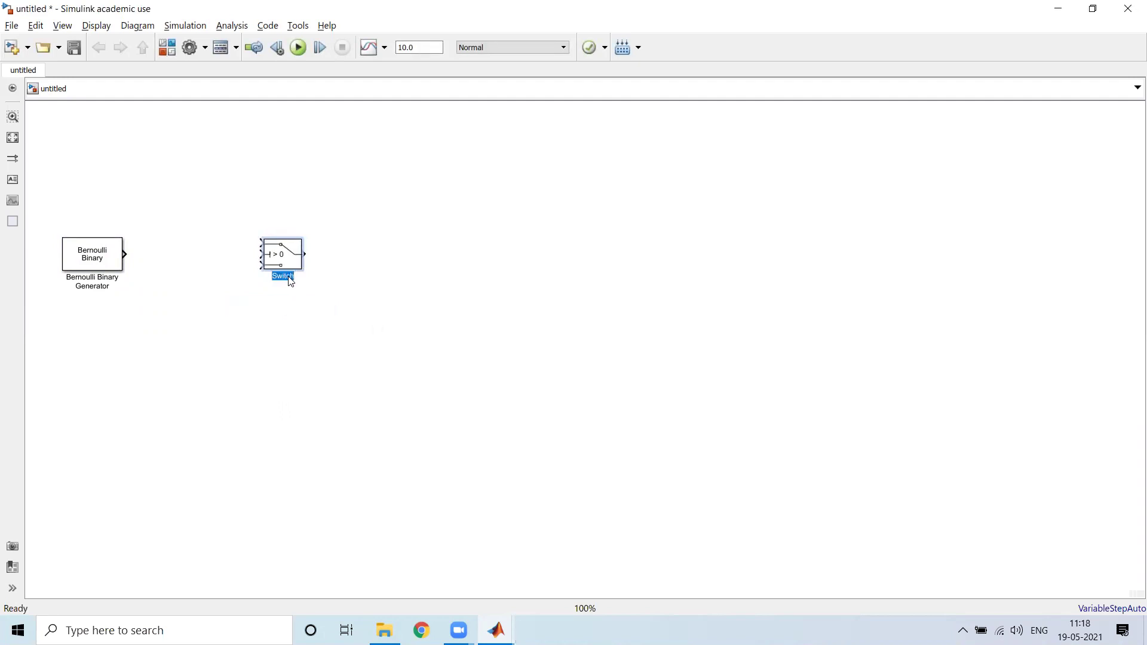
{"action": "type", "text": "FSK Output"}
{"action": "left_click", "coordinate": [275, 338]}
- Connect the Bernoulli generator to the middle input of the FSK Output block and enlarge that block
{"action": "left_click_drag", "start_coordinate": [294, 253], "coordinate": [294, 246]}
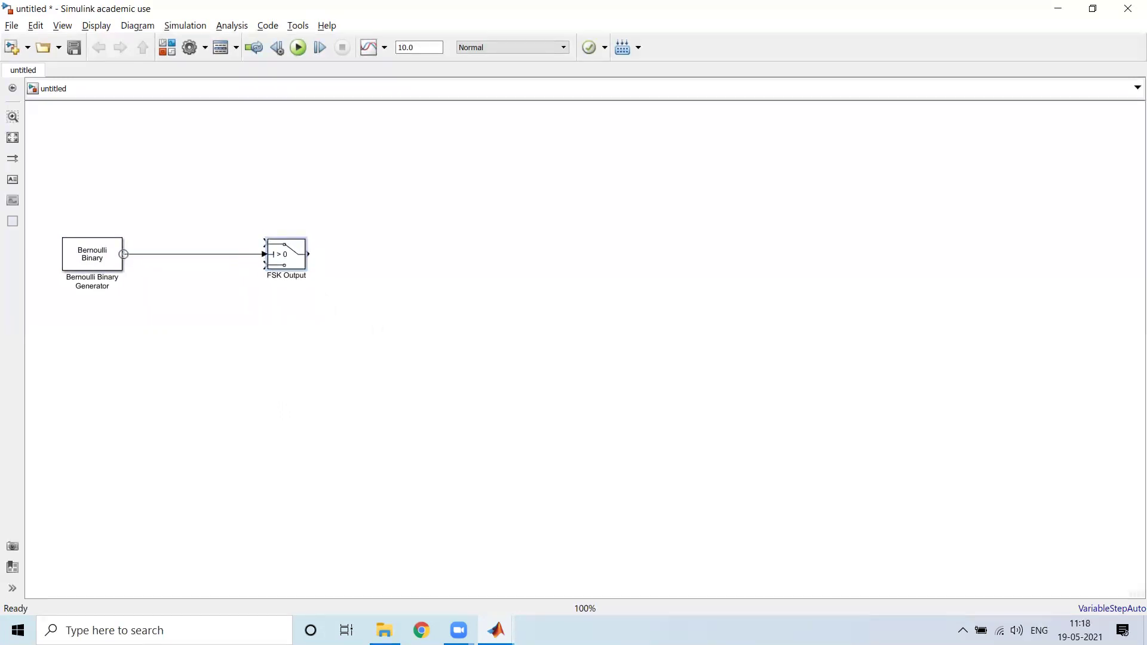
{"action": "left_click_drag", "start_coordinate": [302, 263], "coordinate": [332, 268]}
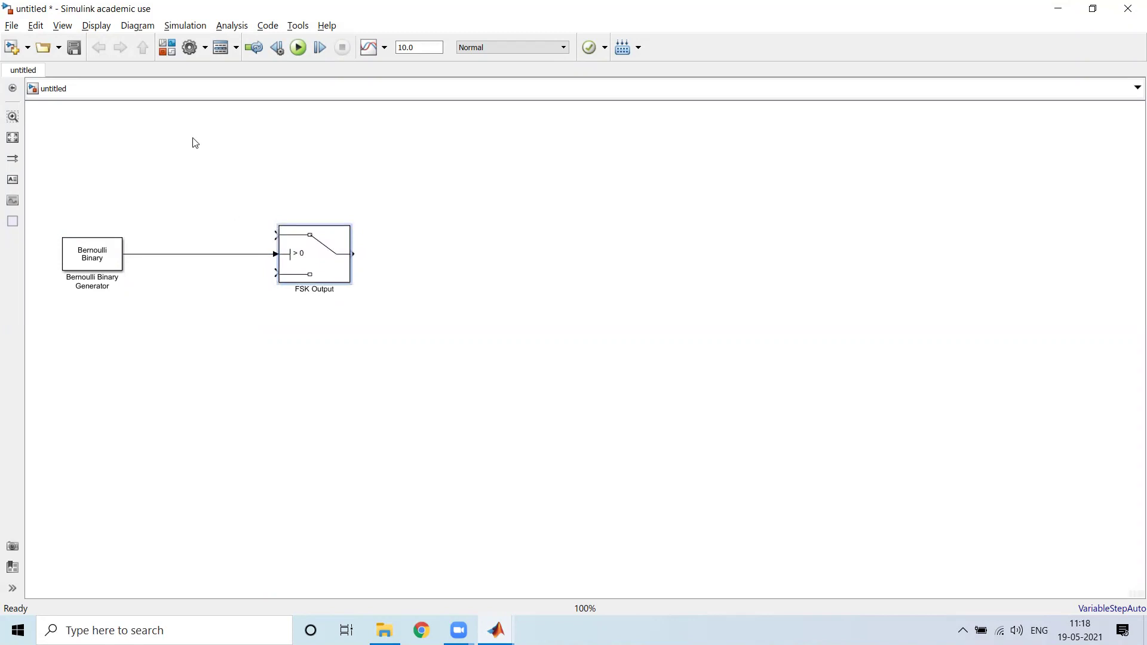
- Add a Simulink Sources Sine Wave block above the generator's signal line and connect it to FSK Output's upper input
{"action": "left_click", "coordinate": [205, 165]}
{"action": "type", "text": "sine"}
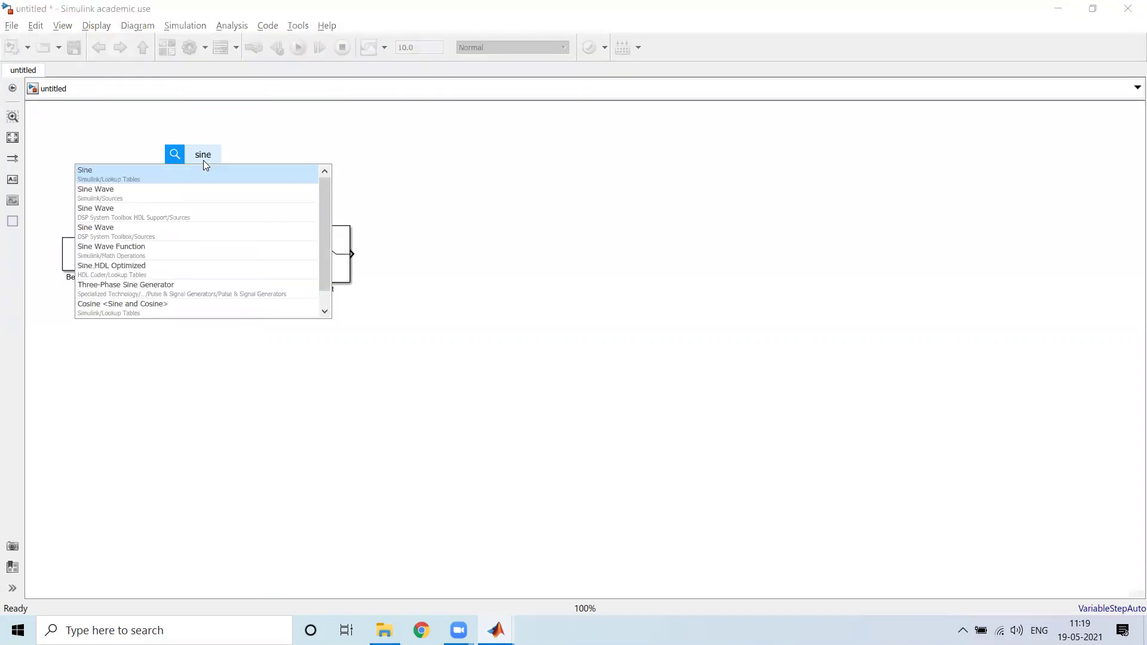
{"action": "key", "text": "Down"}
{"action": "key", "text": "Return"}
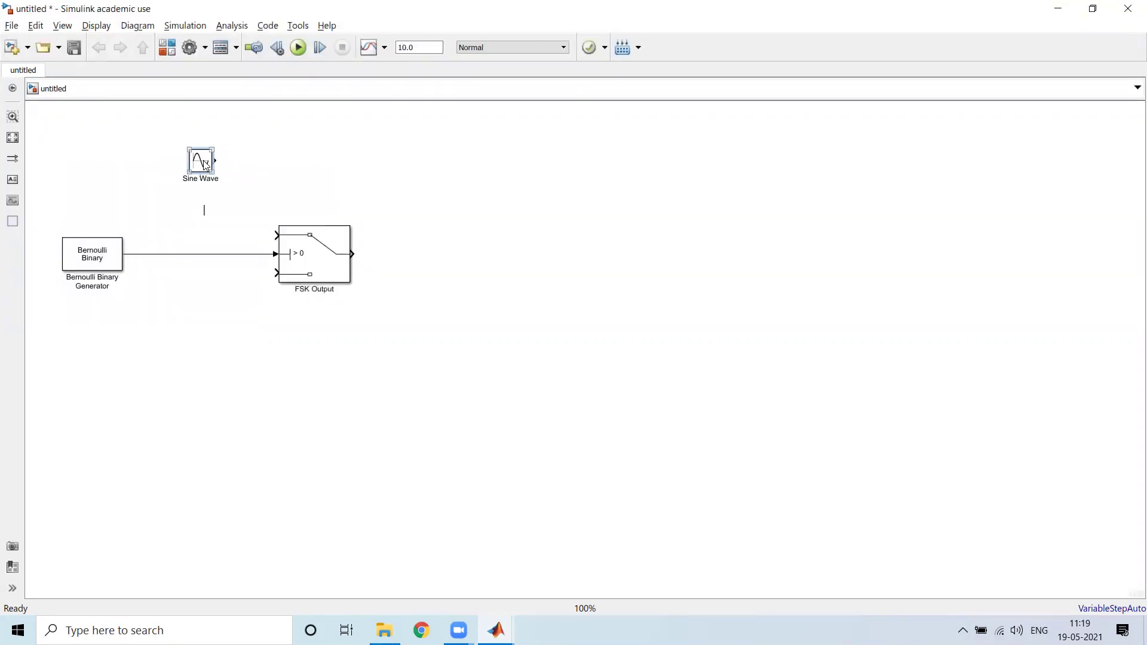
{"action": "left_click_drag", "start_coordinate": [216, 159], "coordinate": [272, 234]}
- Paste a copy of the Sine Wave block below the generator's signal line and connect it to FSK Output's lower input
{"action": "key", "text": "ctrl+v"}
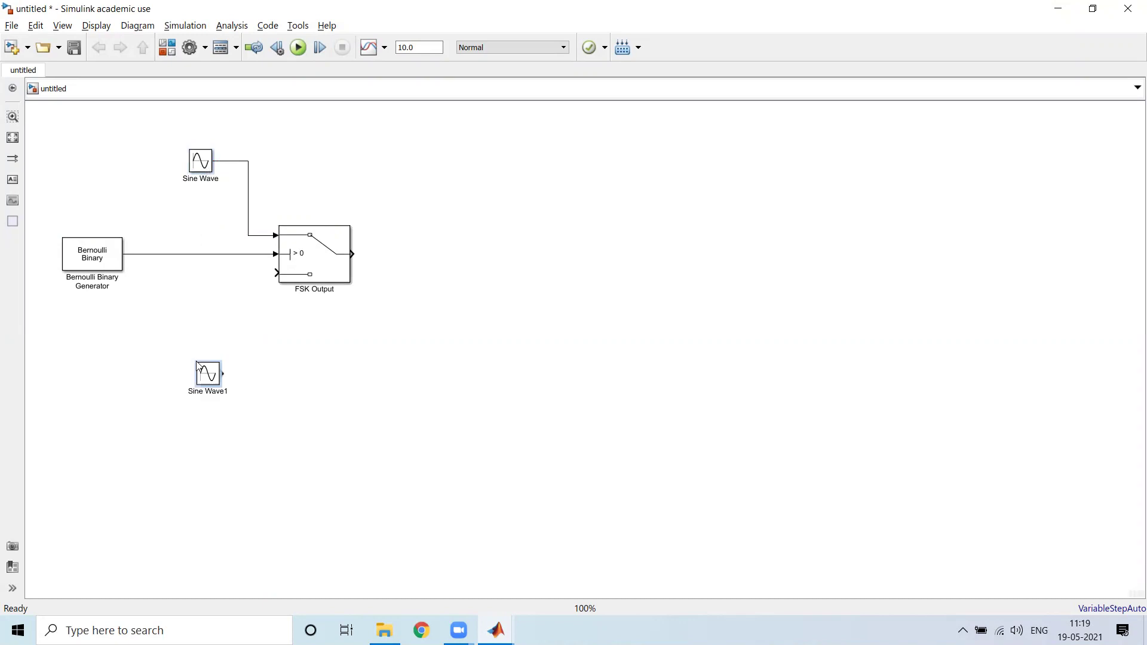
{"action": "left_click_drag", "start_coordinate": [206, 378], "coordinate": [275, 273]}
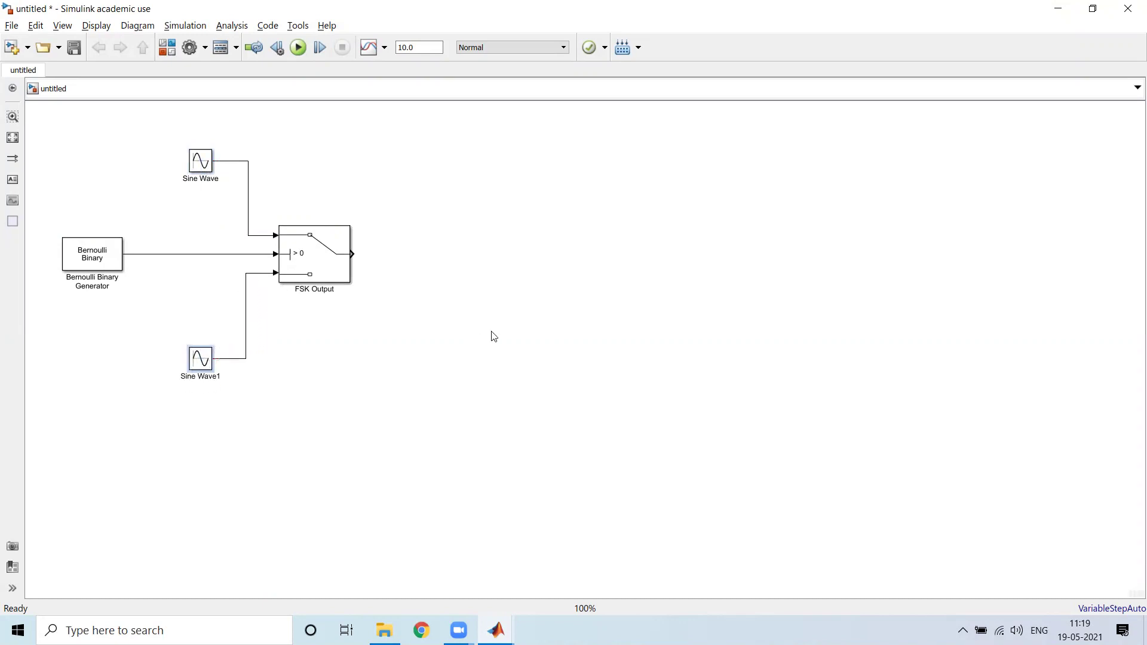
- Set the upper Sine Wave block's frequency to 4*pi rad/sec and its sample time to 0.01
{"action": "left_click", "coordinate": [203, 157]}
{"action": "double_click", "coordinate": [203, 160]}
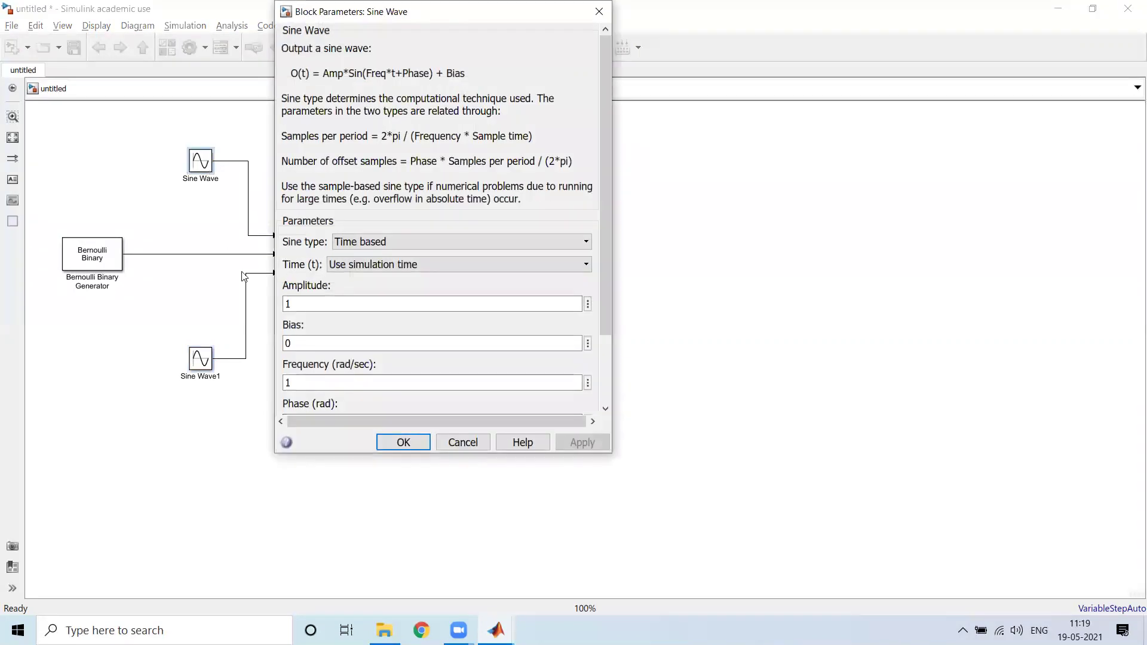
{"action": "double_click", "coordinate": [327, 301]}
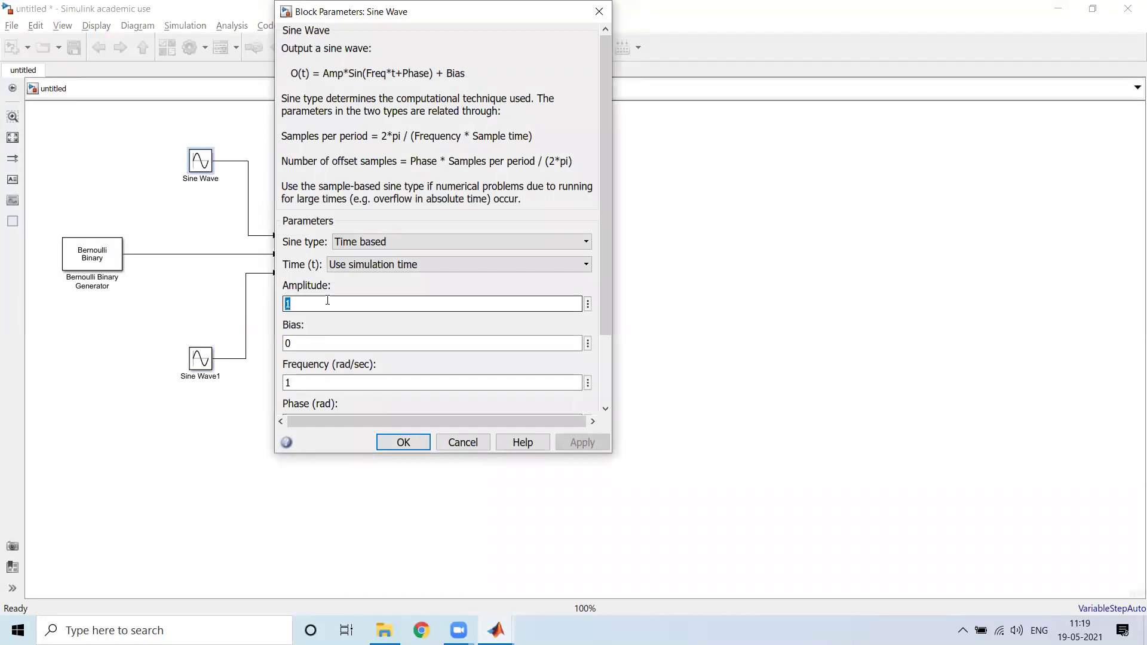
{"action": "scroll", "coordinate": [327, 311], "scroll_direction": "down", "scroll_amount": 1}
{"action": "double_click", "coordinate": [311, 347]}
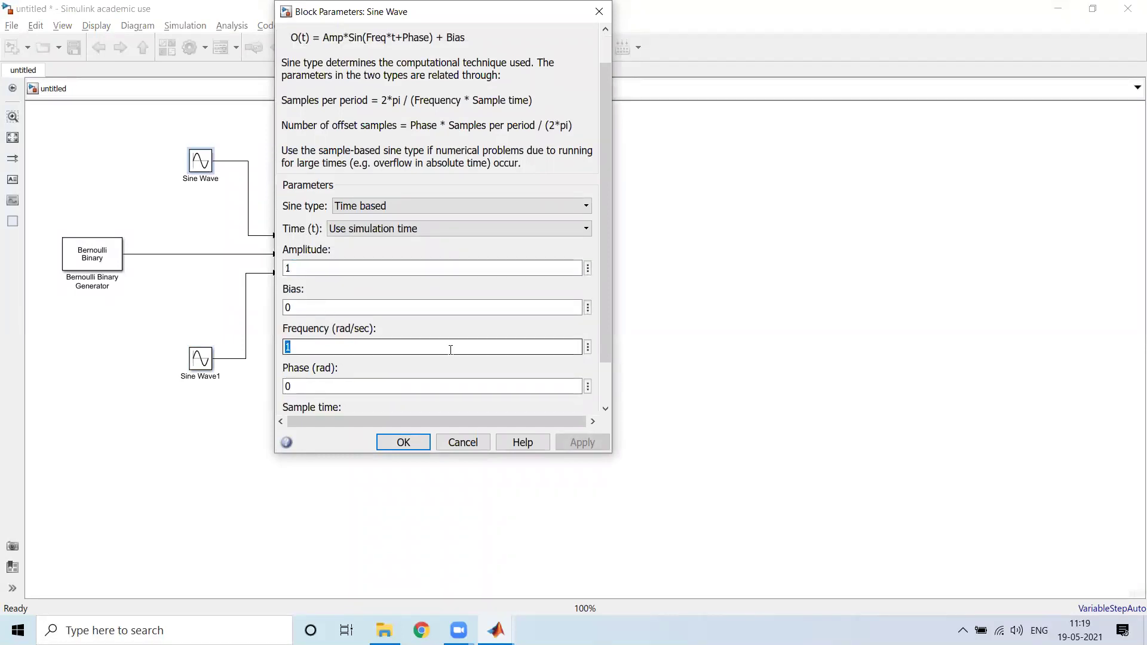
{"action": "type", "text": "4*pi"}
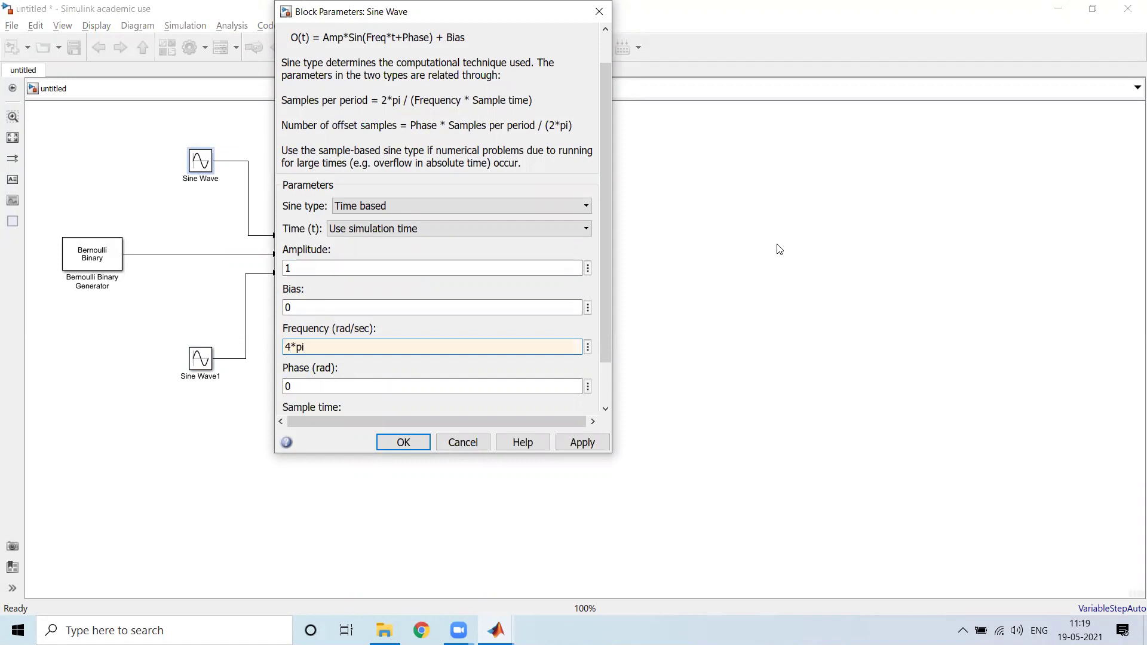
{"action": "scroll", "coordinate": [499, 266], "scroll_direction": "down", "scroll_amount": 2}
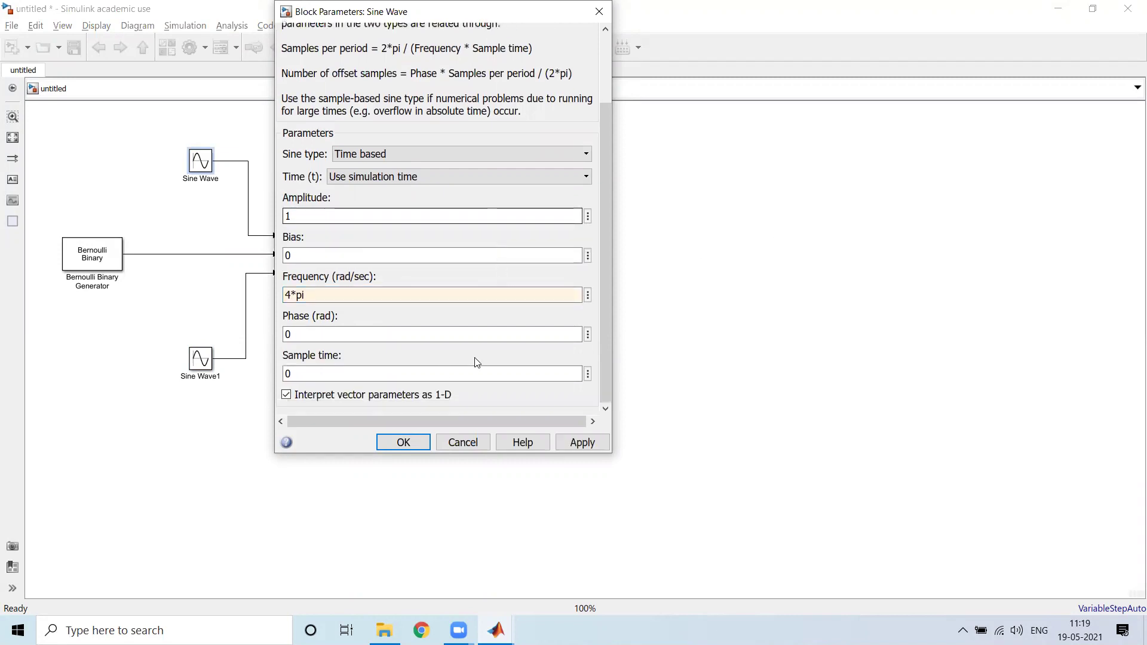
{"action": "double_click", "coordinate": [384, 370]}
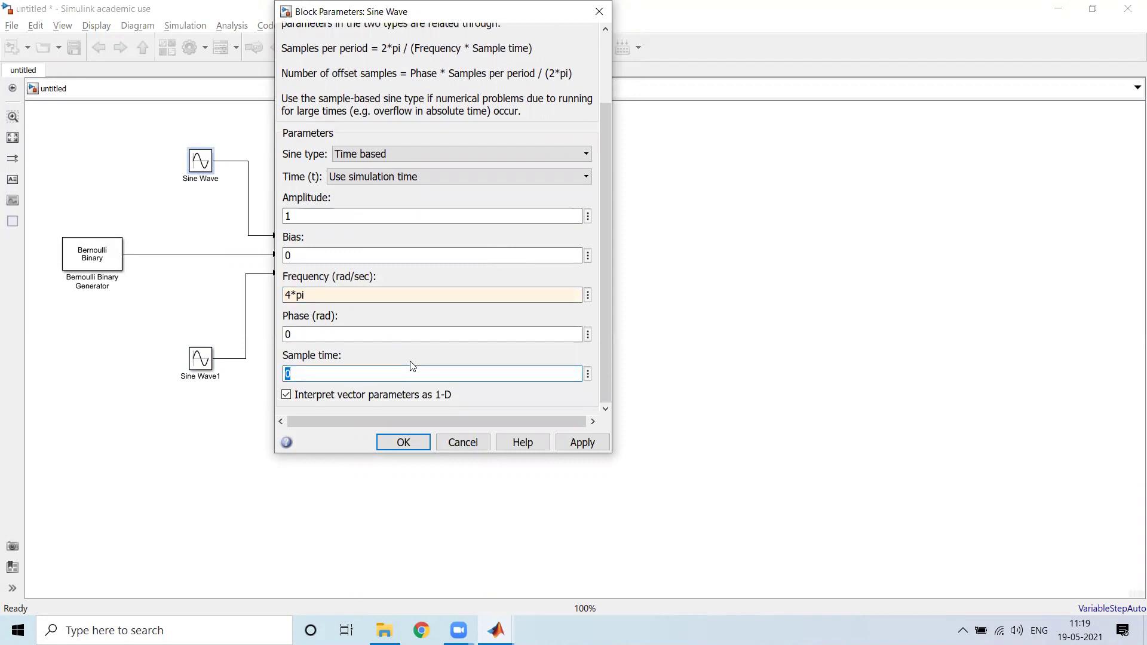
{"action": "type", "text": "01"}
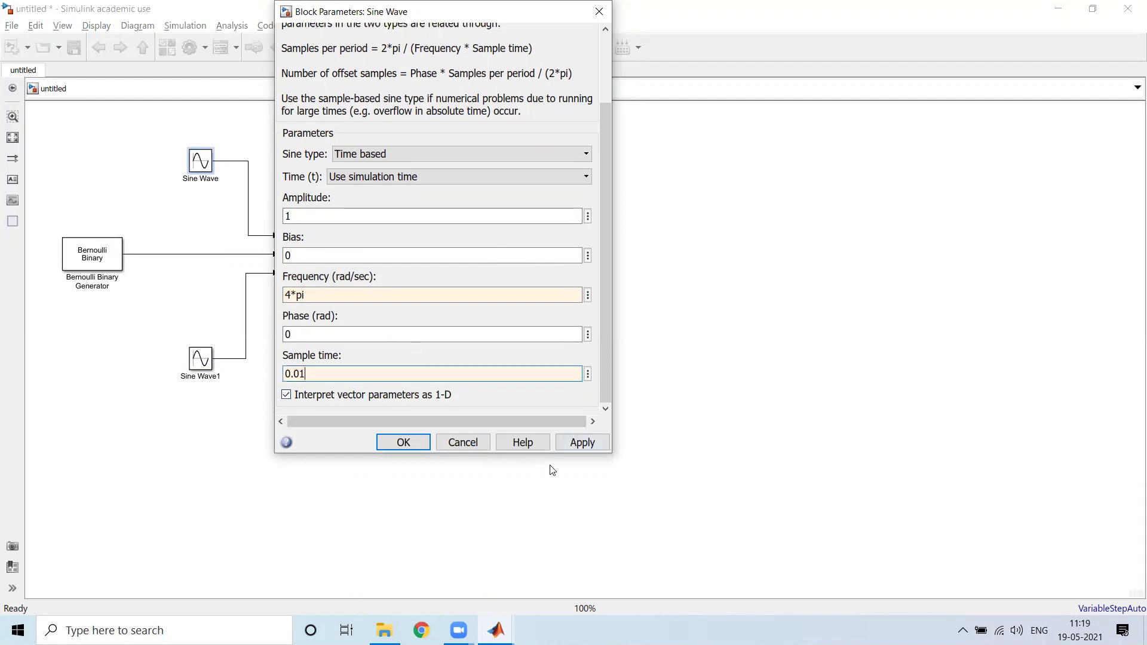
{"action": "left_click", "coordinate": [571, 445]}
{"action": "left_click", "coordinate": [399, 442]}
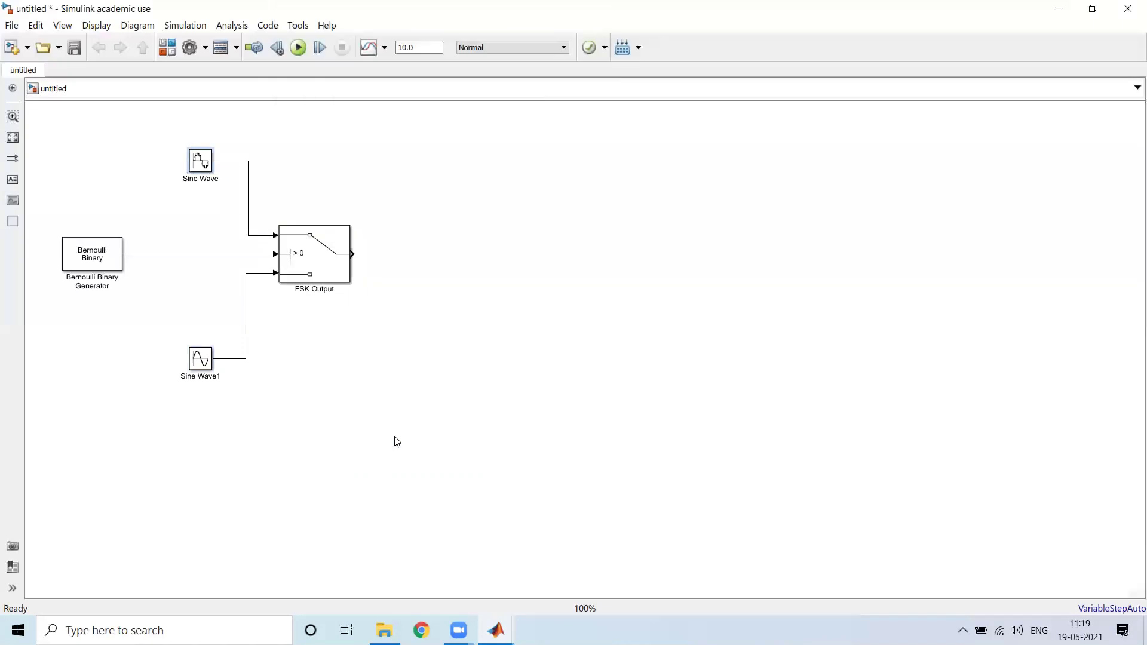
- Set the Sine Wave1 block's frequency to 2*pi rad/sec and its sample time to 0.01
{"action": "double_click", "coordinate": [202, 362]}
{"action": "left_click_drag", "start_coordinate": [461, 199], "coordinate": [476, 105]}
{"action": "double_click", "coordinate": [337, 396]}
{"action": "double_click", "coordinate": [307, 474]}
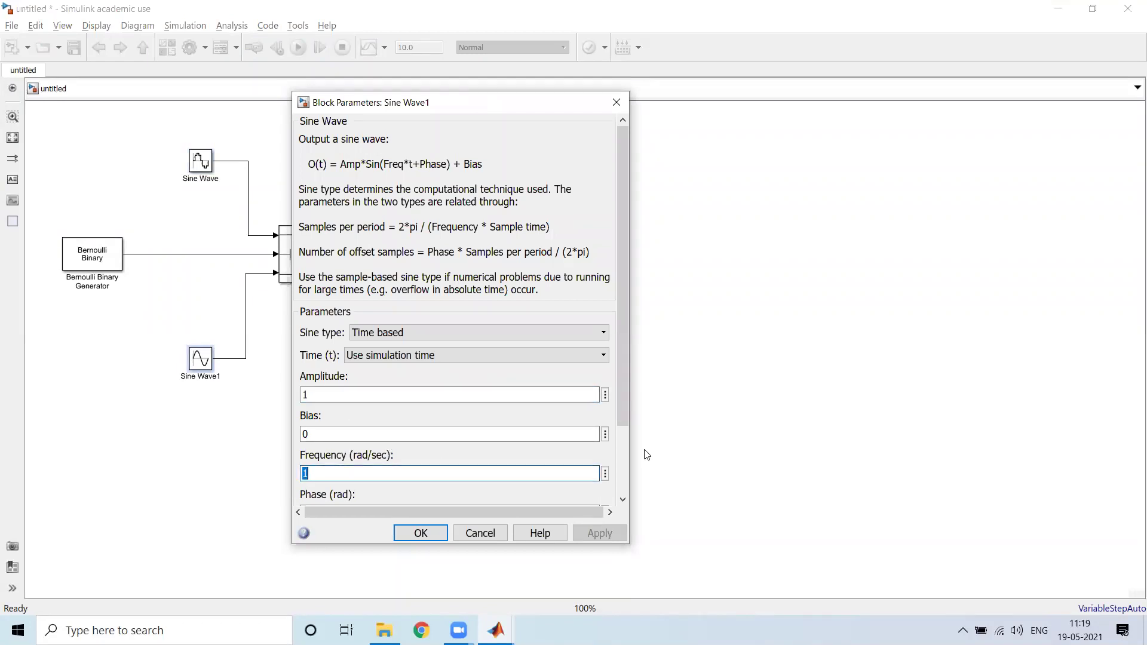
{"action": "type", "text": "2*pi"}
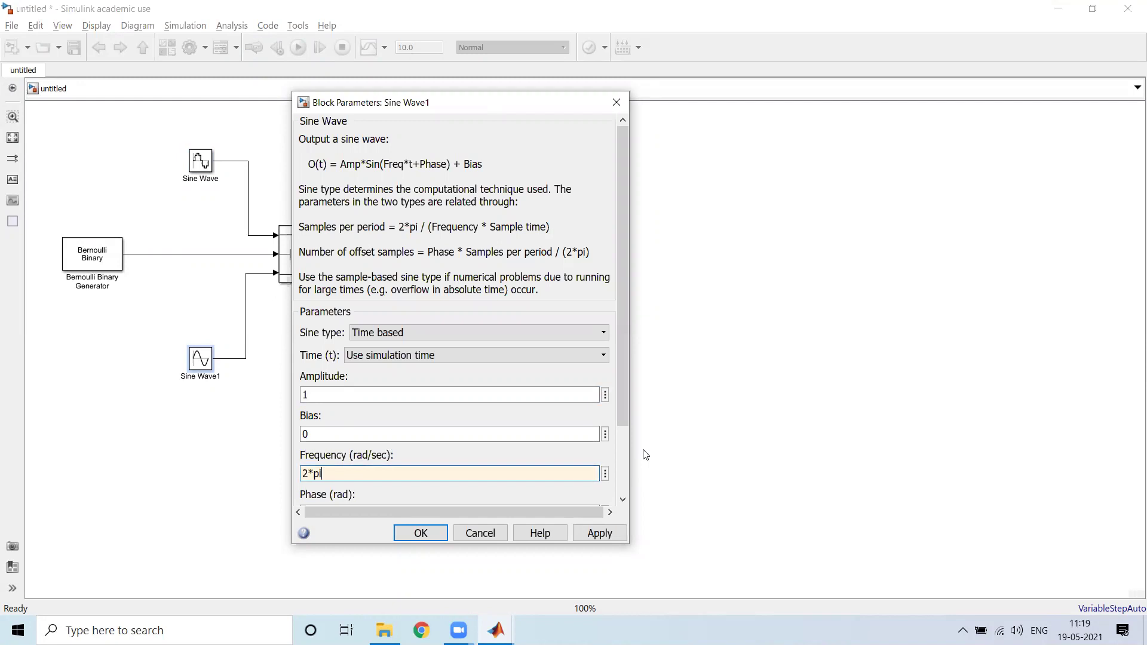
{"action": "left_click_drag", "start_coordinate": [623, 408], "coordinate": [621, 485]}
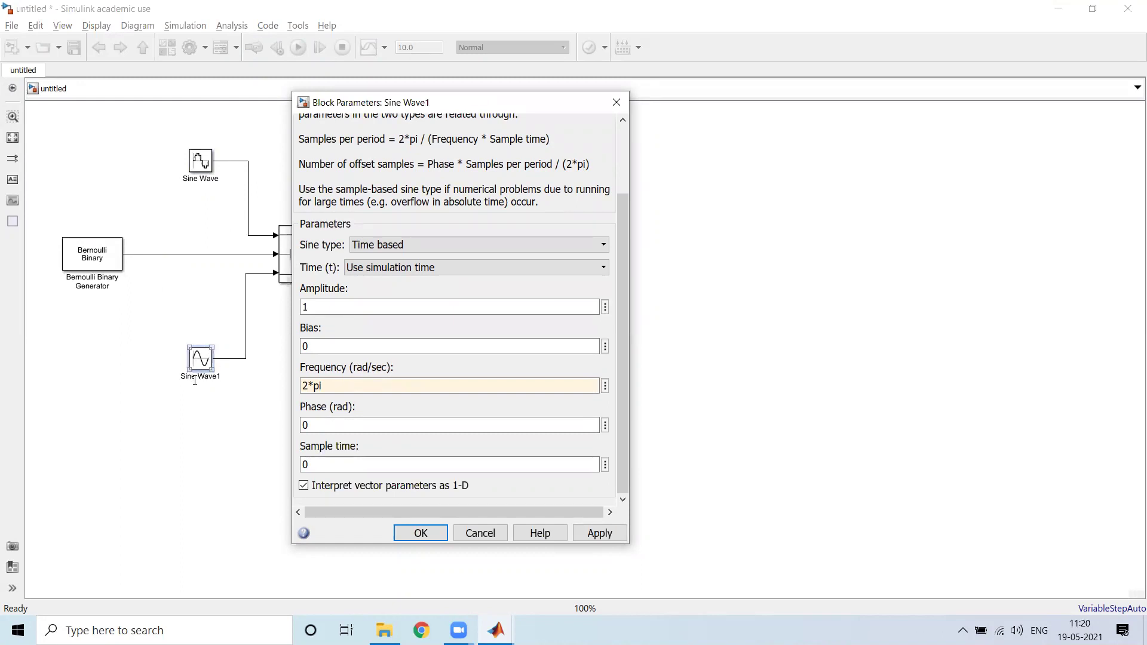
{"action": "triple_click", "coordinate": [345, 385]}
{"action": "double_click", "coordinate": [334, 464]}
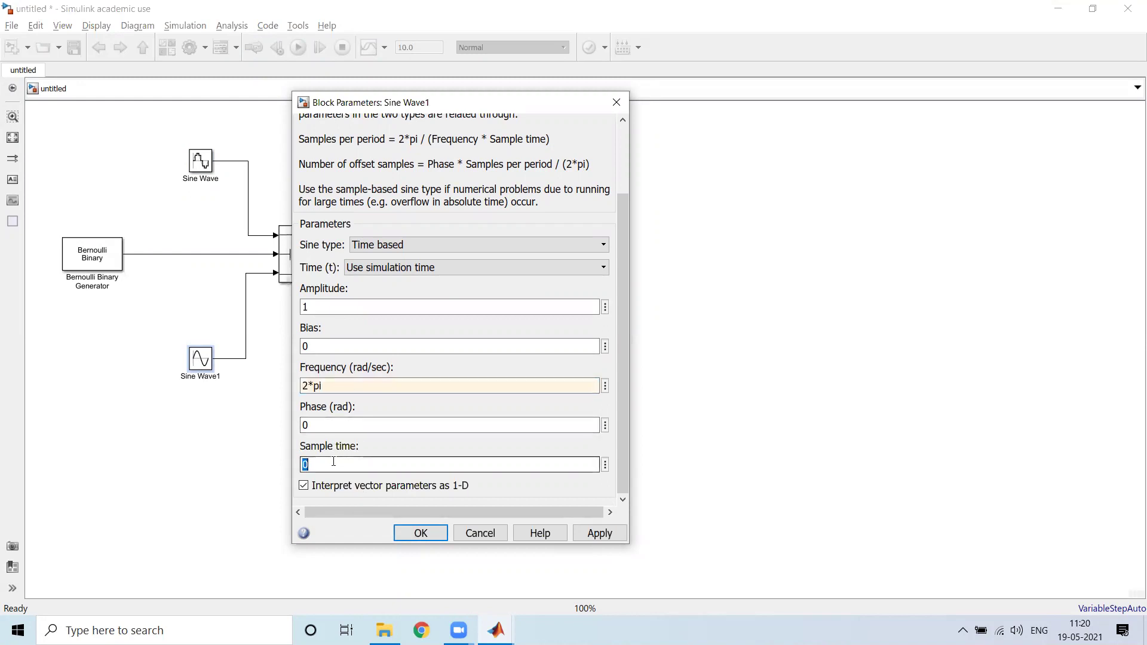
{"action": "type", "text": "0.01"}
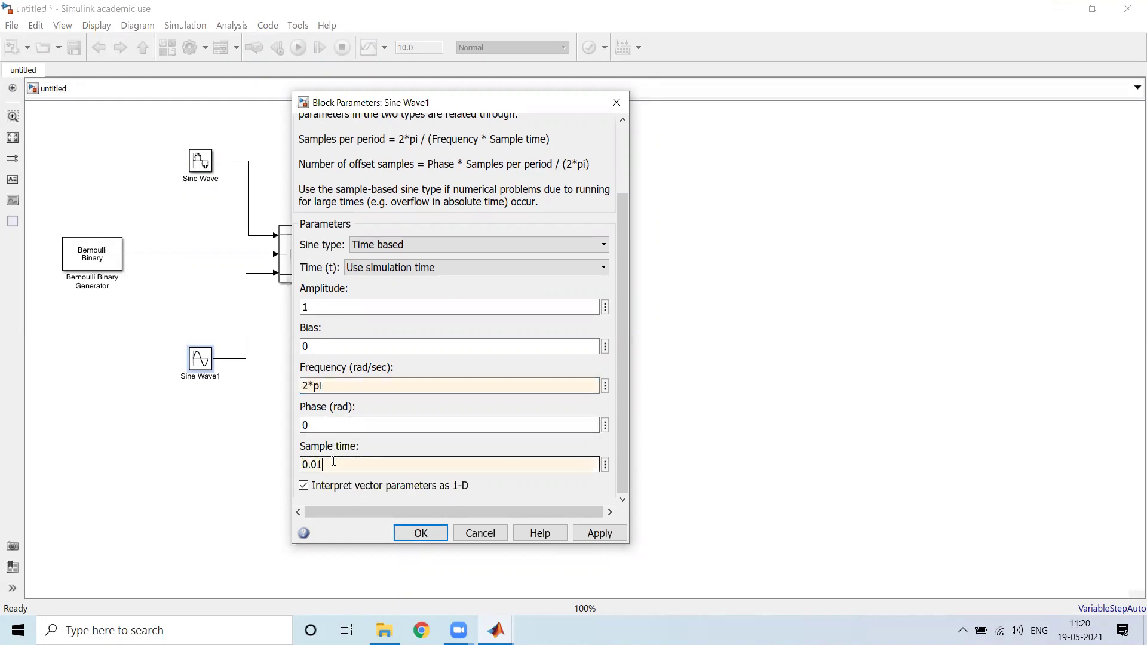
{"action": "left_click", "coordinate": [600, 533]}
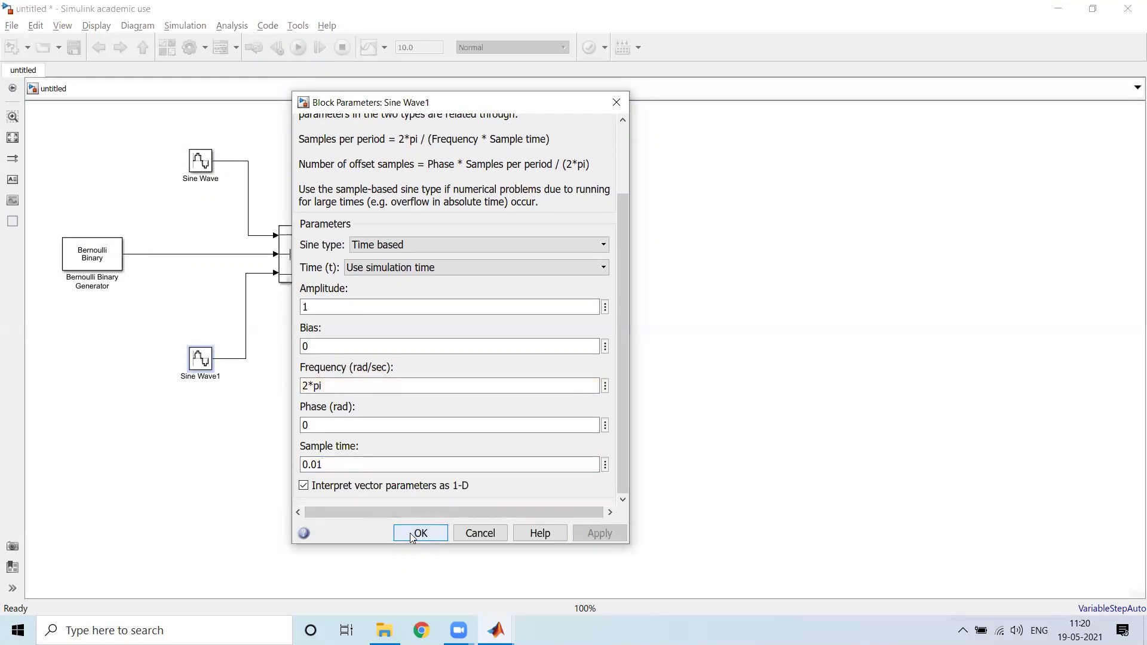
{"action": "left_click", "coordinate": [420, 533]}
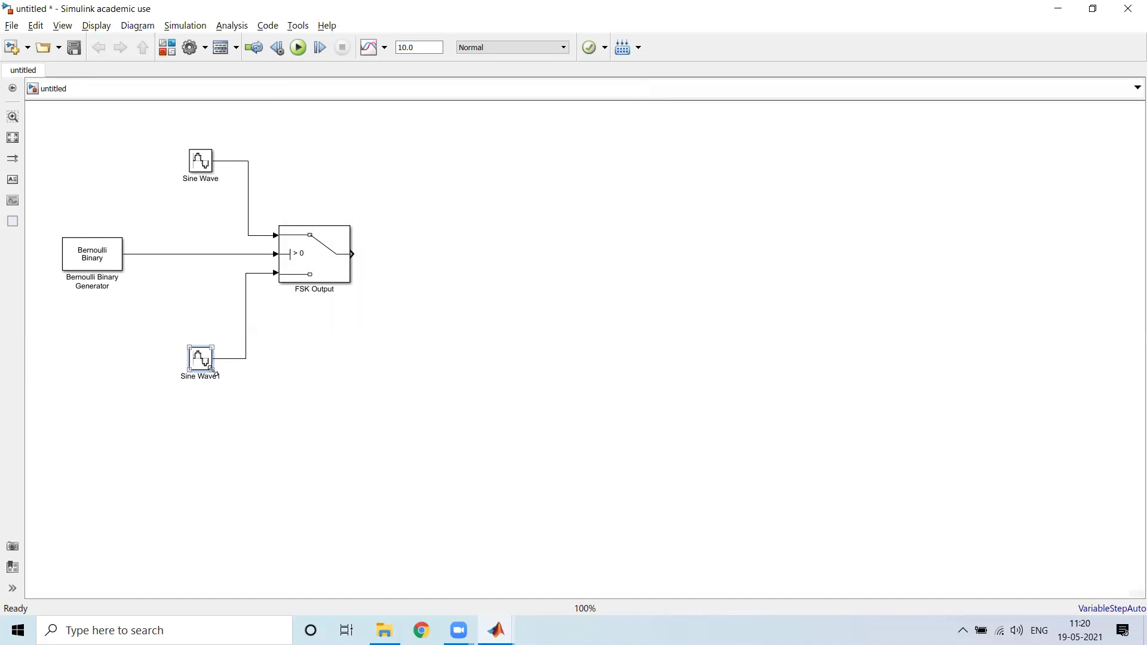
- Rename the upper sine wave block as "Carrier - Sine Wave - High Frequency"
{"action": "left_click", "coordinate": [203, 170]}
{"action": "type", "text": "Carrier "}
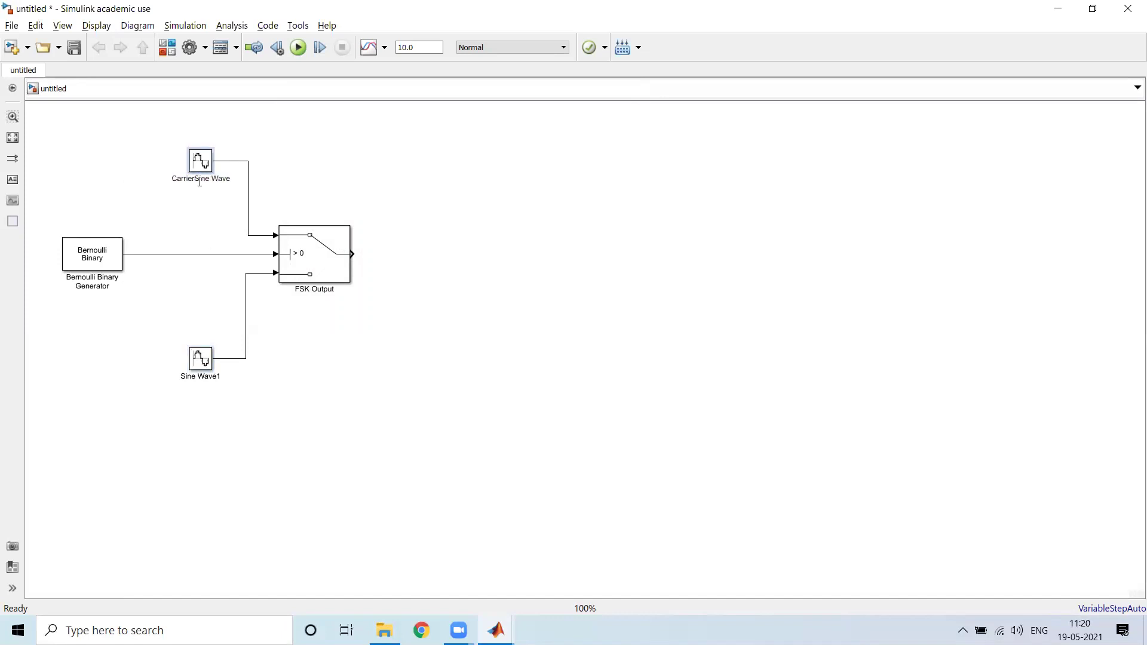
{"action": "type", "text": "-"}
{"action": "key", "text": "End"}
{"action": "type", "text": "- High Frequency"}
- Copy the upper sine wave block's name to the lower one and change it to "Carrier - Sine Wave - Low Frequency"
{"action": "key", "text": "ctrl+shift+Left"}
{"action": "key", "text": "ctrl+shift+Left"}
{"action": "key", "text": "ctrl+shift+Left"}
{"action": "key", "text": "ctrl+shift+Left"}
{"action": "key", "text": "ctrl+shift+Left"}
{"action": "key", "text": "ctrl+shift+Left"}
{"action": "key", "text": "ctrl+shift+Left"}
{"action": "key", "text": "ctrl+shift+Left"}
{"action": "key", "text": "ctrl+c"}
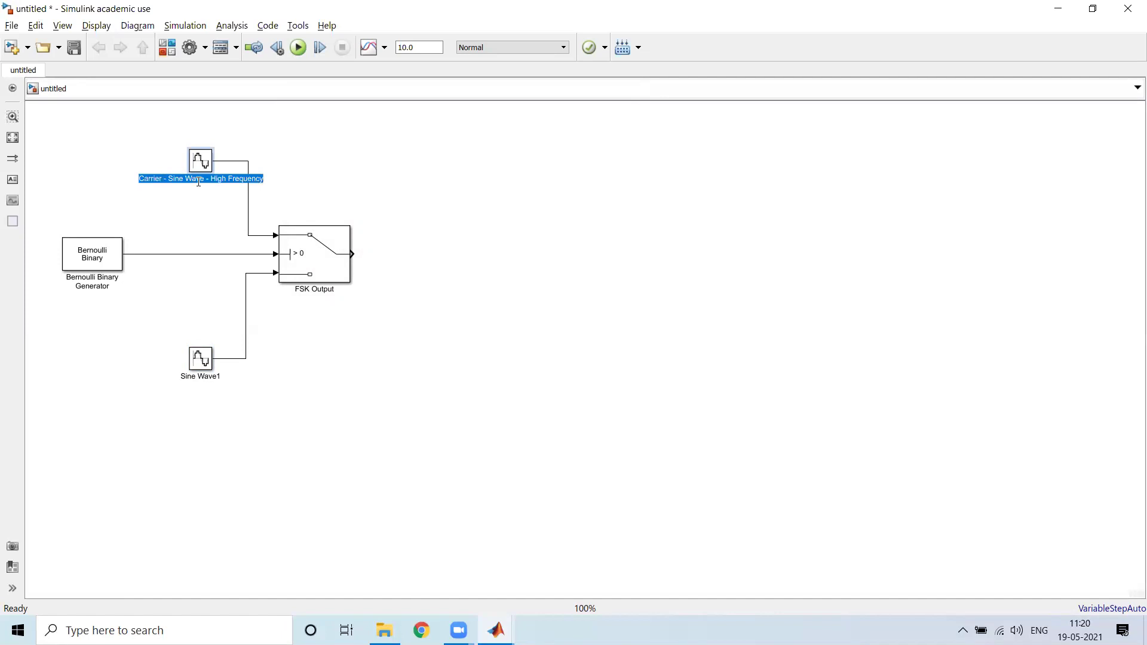
{"action": "left_click", "coordinate": [195, 388]}
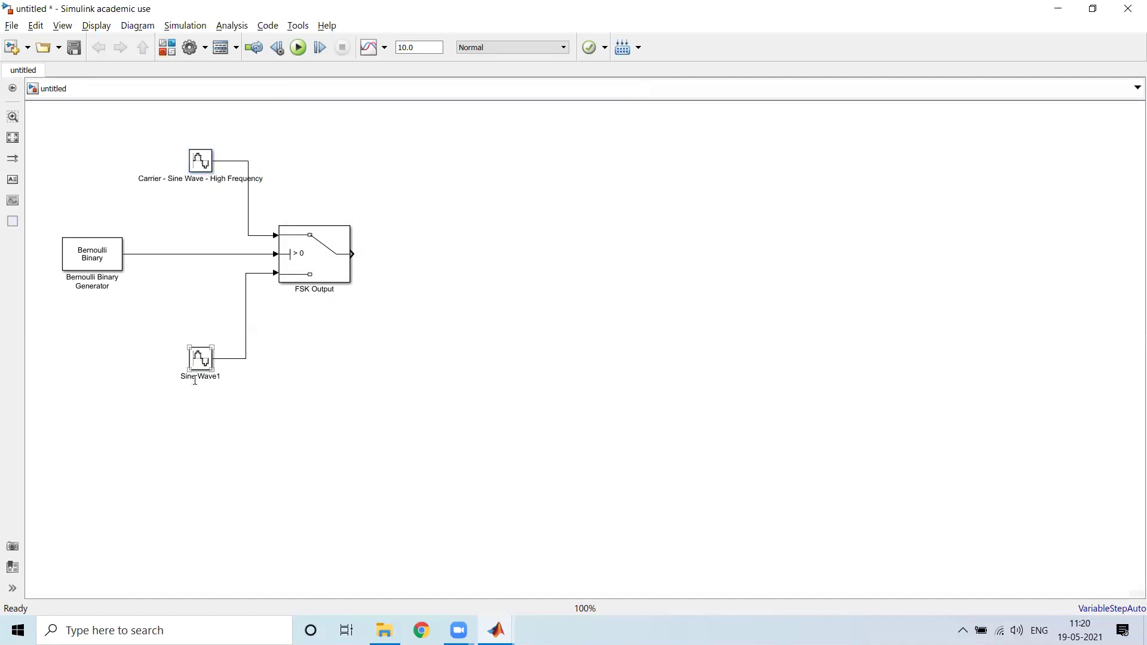
{"action": "key", "text": "ctrl+a"}
{"action": "key", "text": "ctrl+v"}
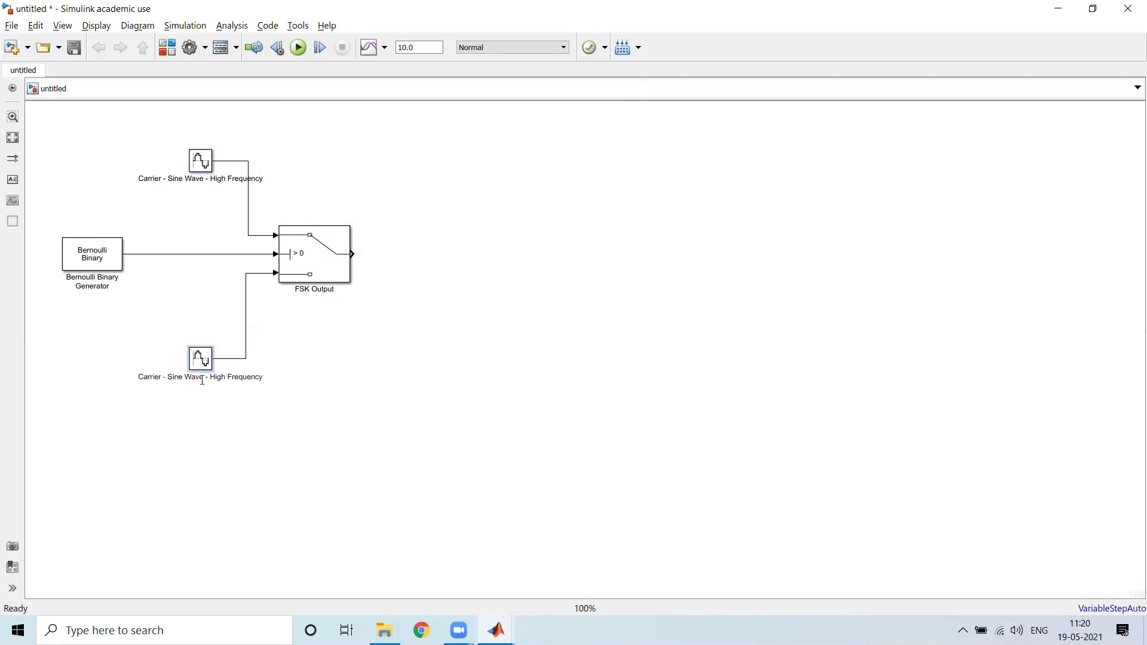
{"action": "key", "text": "ctrl+Left"}
{"action": "key", "text": "ctrl+shift+Left"}
{"action": "type", "text": "Low"}
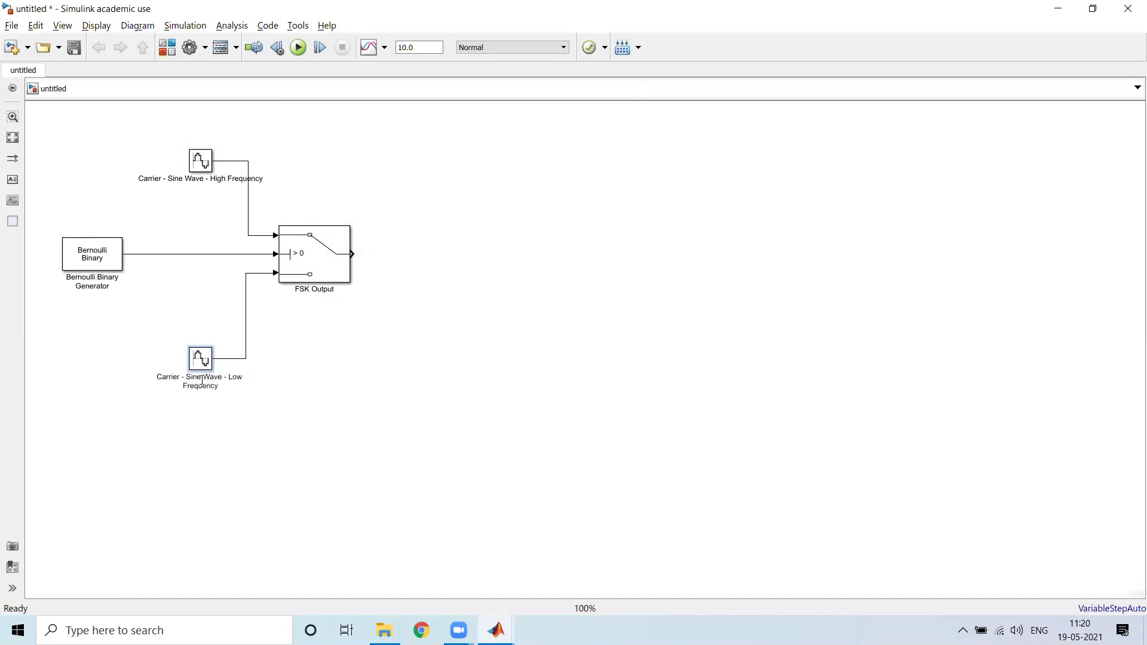
{"action": "left_click", "coordinate": [281, 395]}
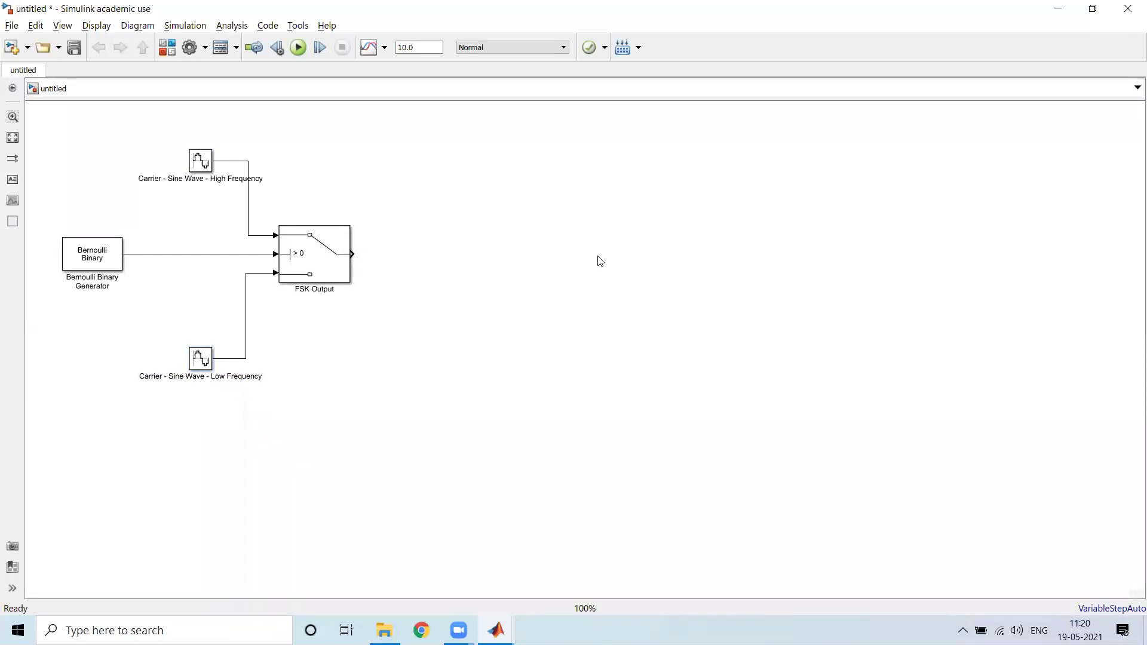
- Add a Scope block to the right of FSK Output and align its input with the switch's output
{"action": "type", "text": "cope"}
{"action": "key", "text": "Return"}
{"action": "mouse_move", "coordinate": [609, 264]}
{"action": "left_mouse_down"}
{"action": "mouse_move", "coordinate": [656, 295]}
{"action": "mouse_move", "coordinate": [617, 262]}
{"action": "left_mouse_up"}
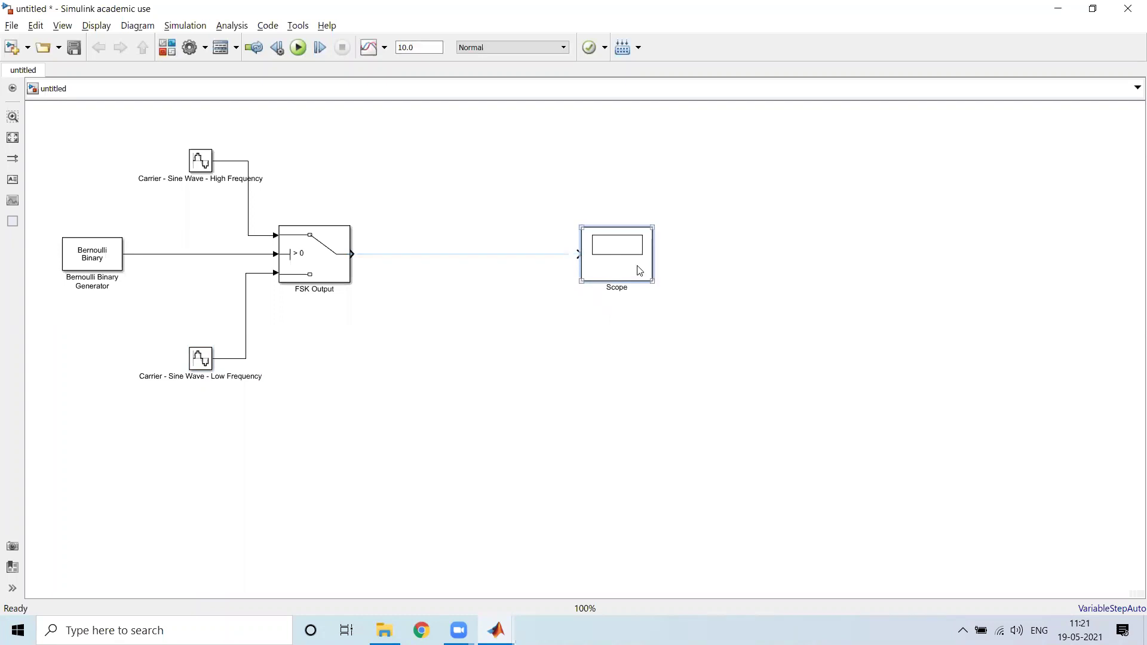
- Give the Scope three input ports and wire the Bernoulli source to its first input, routing the line above the blocks
{"action": "right_click", "coordinate": [640, 270]}
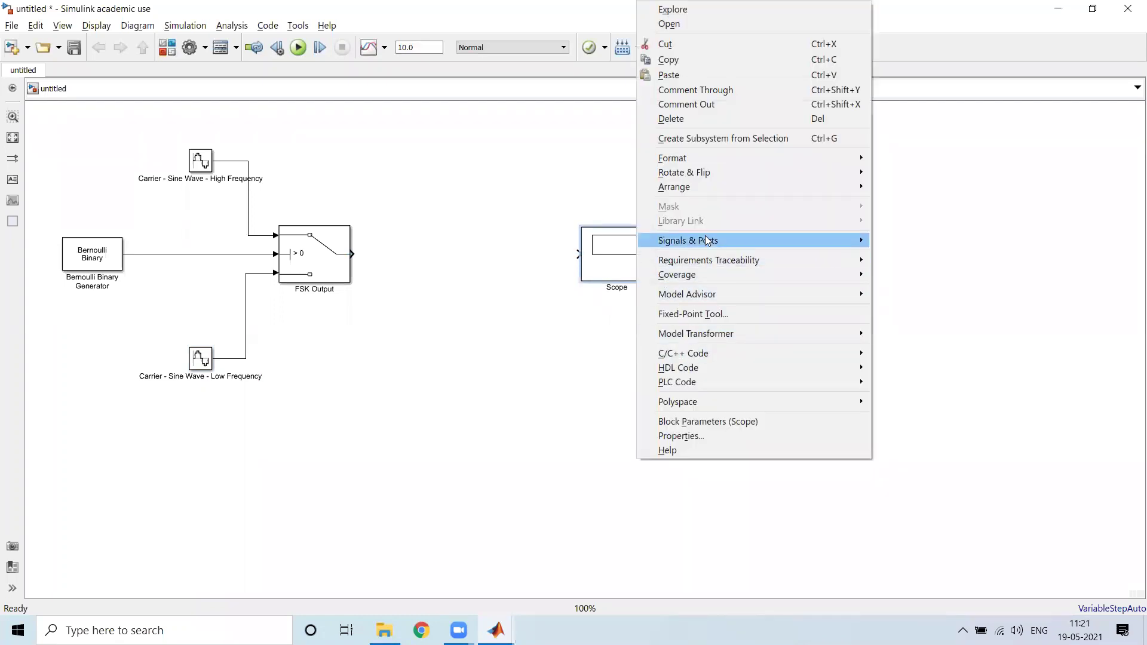
{"action": "mouse_move", "coordinate": [706, 240]}
{"action": "mouse_move", "coordinate": [964, 245]}
{"action": "left_click", "coordinate": [1051, 273]}
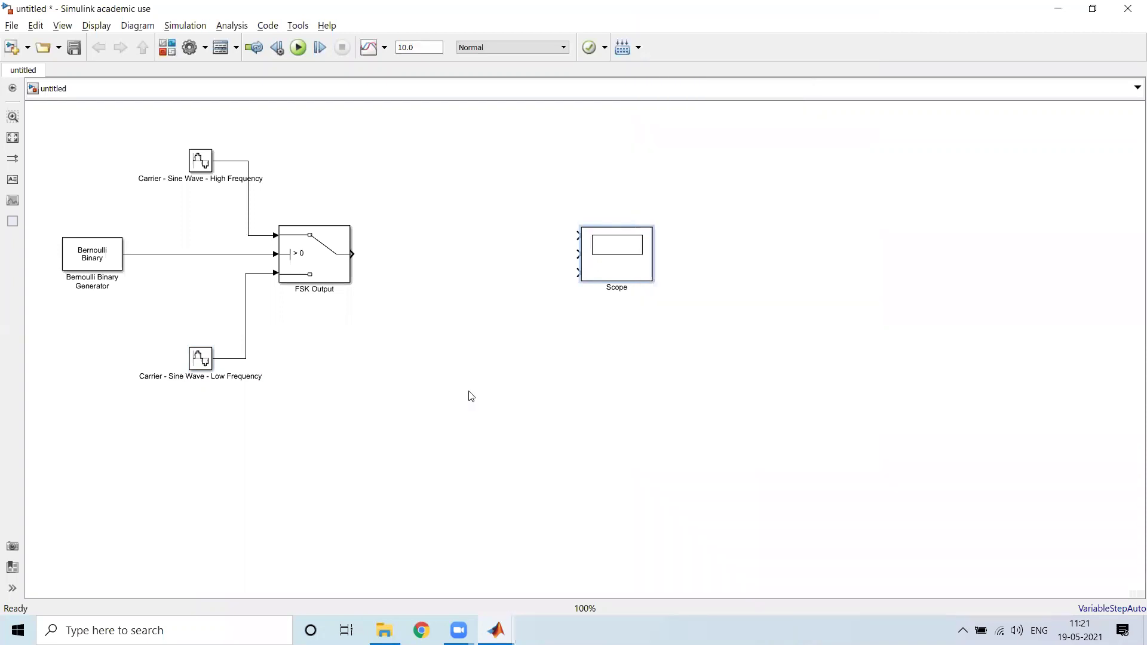
{"action": "left_click_drag", "start_coordinate": [577, 236], "coordinate": [168, 253]}
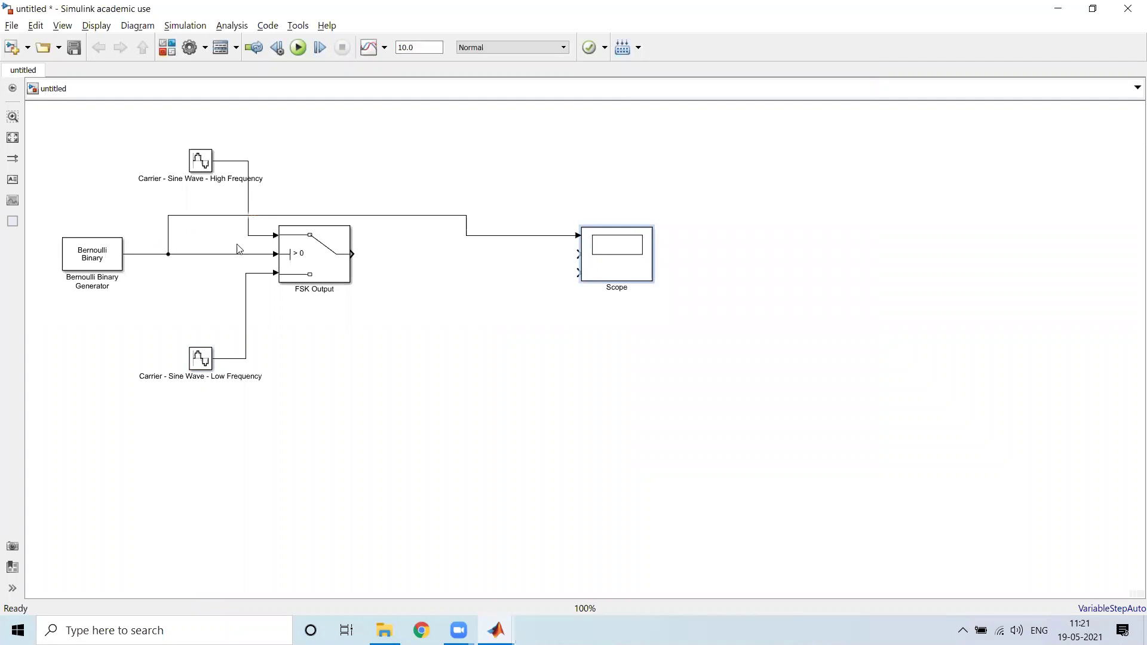
{"action": "left_click_drag", "start_coordinate": [329, 149], "coordinate": [331, 124]}
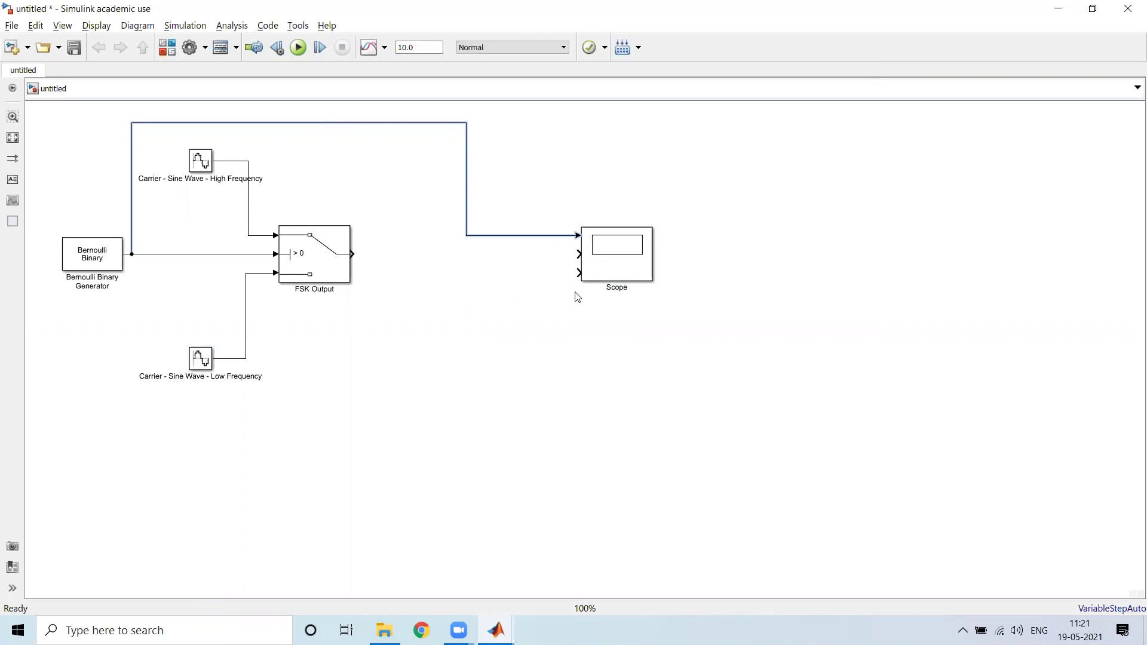
- Connect the high-frequency carrier to the Scope's second input and move the Scope farther from FSK Output to space the lines
{"action": "mouse_move", "coordinate": [577, 254]}
{"action": "left_mouse_down"}
{"action": "mouse_move", "coordinate": [346, 172]}
{"action": "mouse_move", "coordinate": [245, 161]}
{"action": "left_mouse_up"}
{"action": "left_click_drag", "start_coordinate": [469, 149], "coordinate": [577, 127]}
{"action": "left_click_drag", "start_coordinate": [646, 272], "coordinate": [746, 244]}
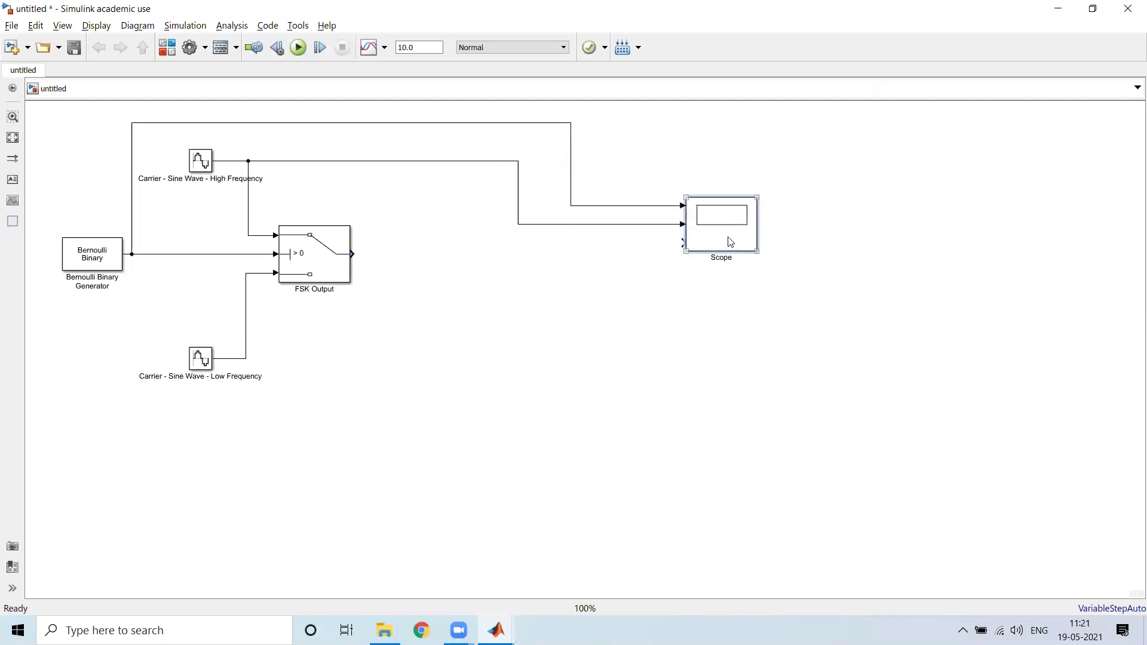
- Set the Scope's number of input ports to 4
{"action": "right_click", "coordinate": [730, 242]}
{"action": "mouse_move", "coordinate": [793, 425]}
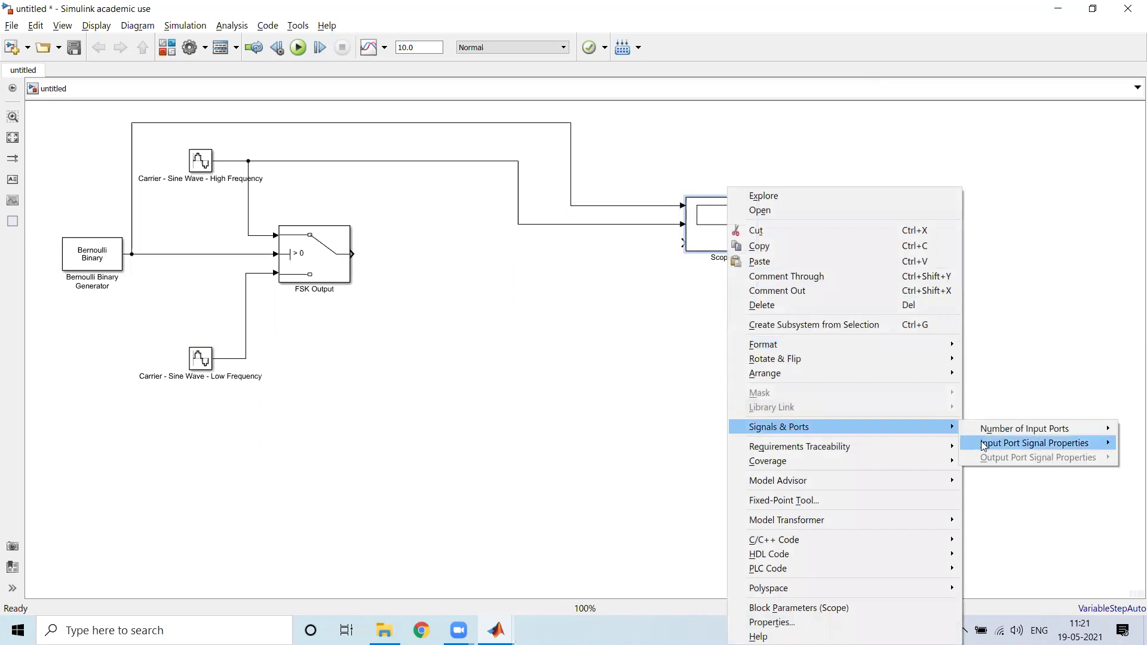
{"action": "mouse_move", "coordinate": [1016, 429]}
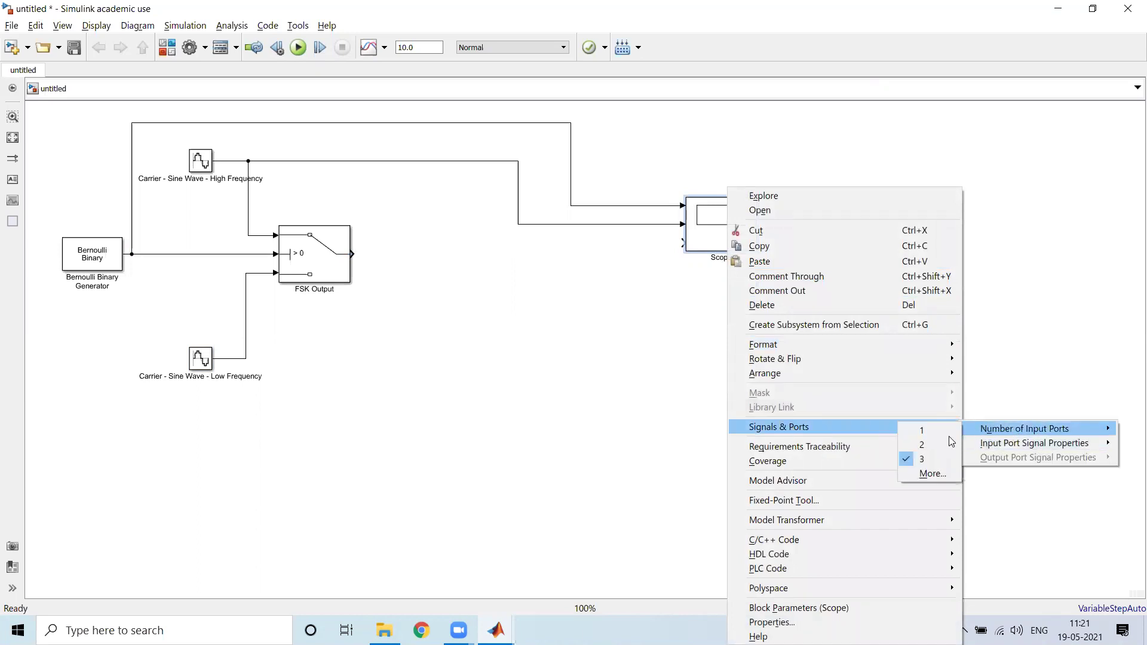
{"action": "left_click", "coordinate": [930, 472]}
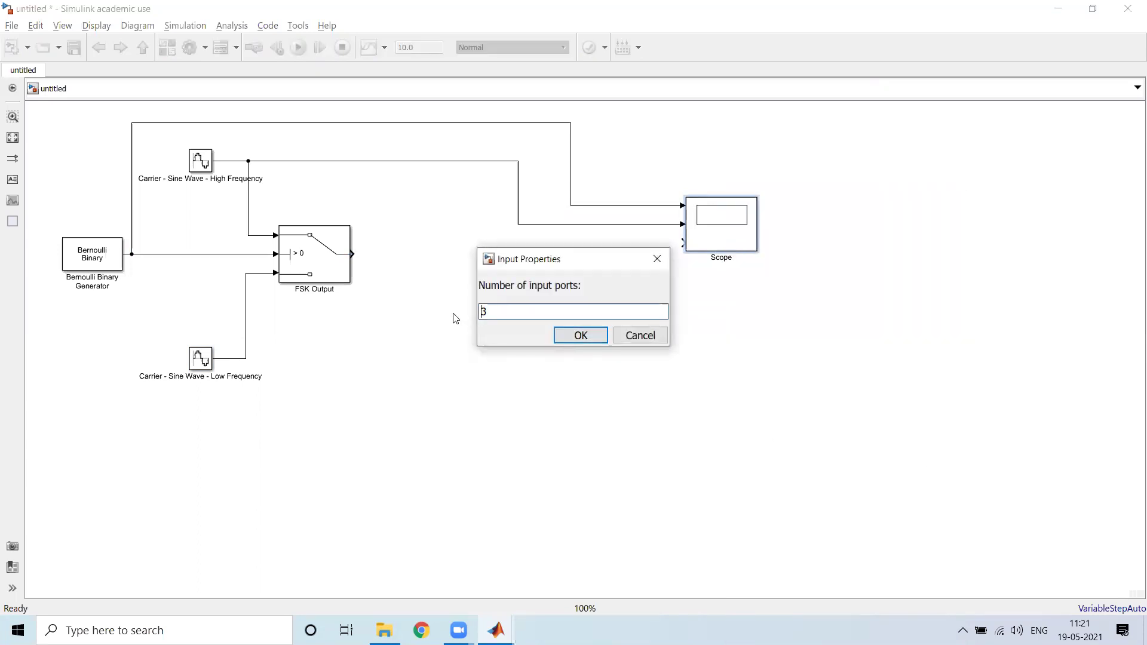
{"action": "key", "text": "Delete"}
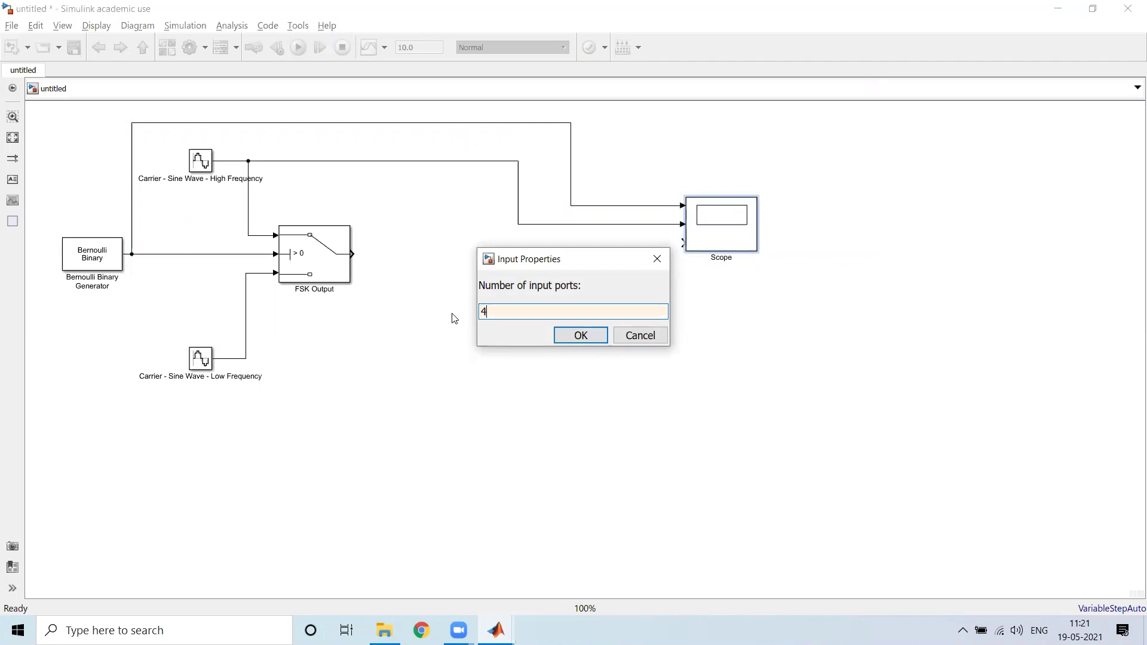
{"action": "key", "text": "Return"}
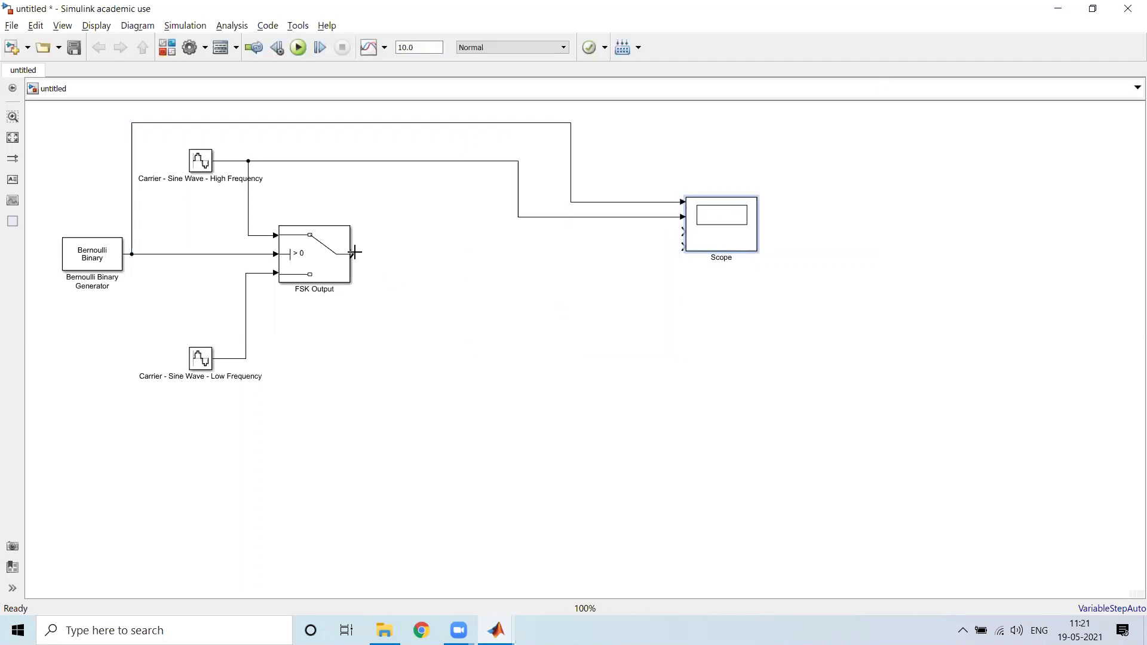
- Wire the low-frequency carrier to the Scope's third input and the FSK Output switch to its fourth
{"action": "left_click_drag", "start_coordinate": [683, 231], "coordinate": [248, 357]}
{"action": "left_click_drag", "start_coordinate": [707, 242], "coordinate": [730, 267]}
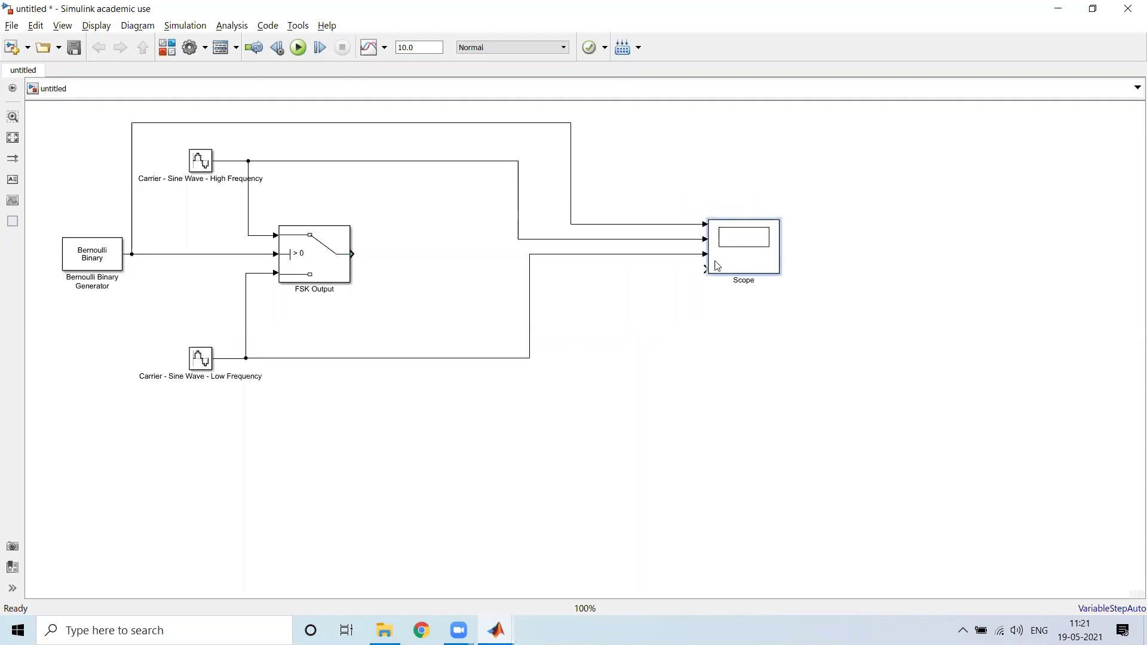
{"action": "left_click_drag", "start_coordinate": [351, 255], "coordinate": [704, 271]}
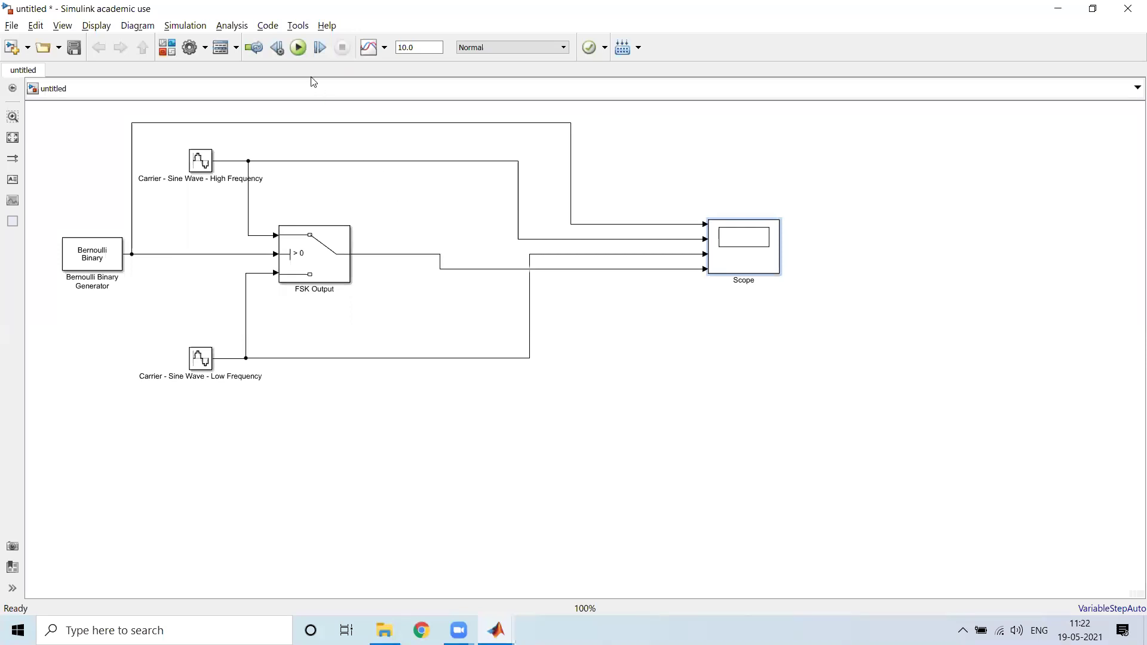
- Run the simulation and view the Scope's waveforms in a maximized window
{"action": "left_click", "coordinate": [299, 47]}
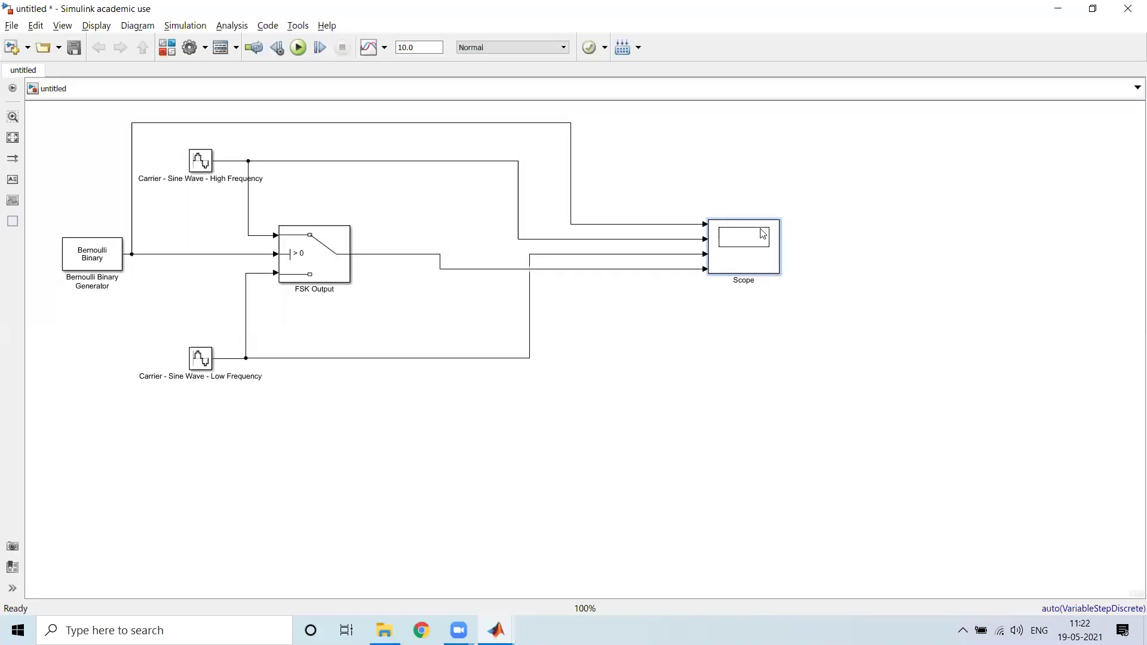
{"action": "double_click", "coordinate": [753, 266]}
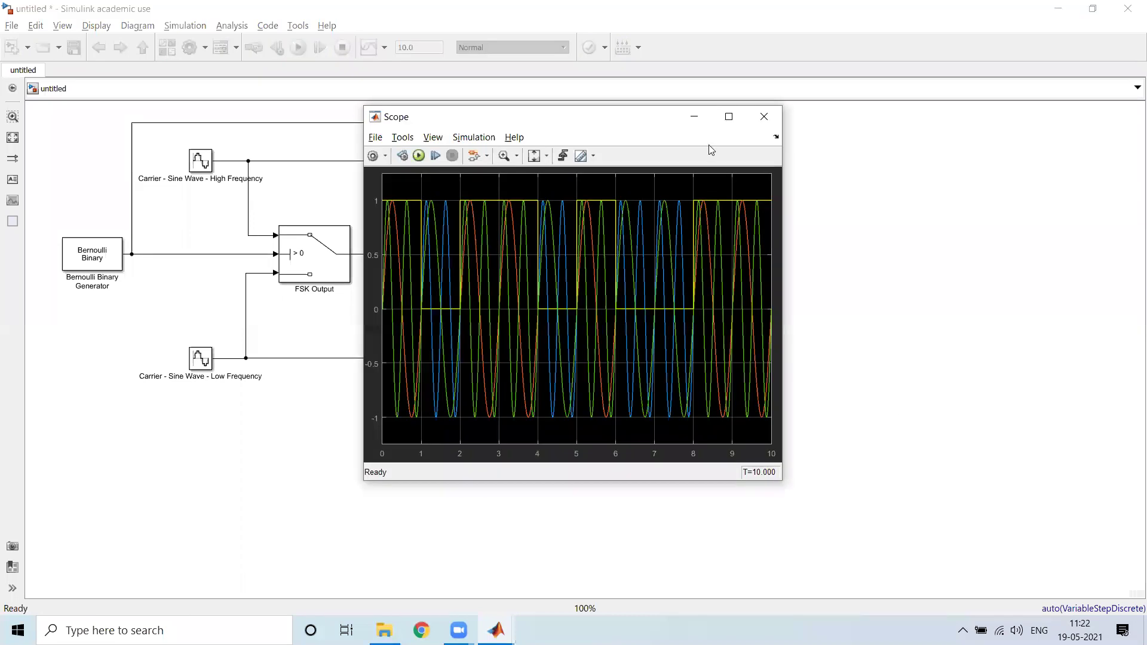
{"action": "left_click", "coordinate": [729, 118]}
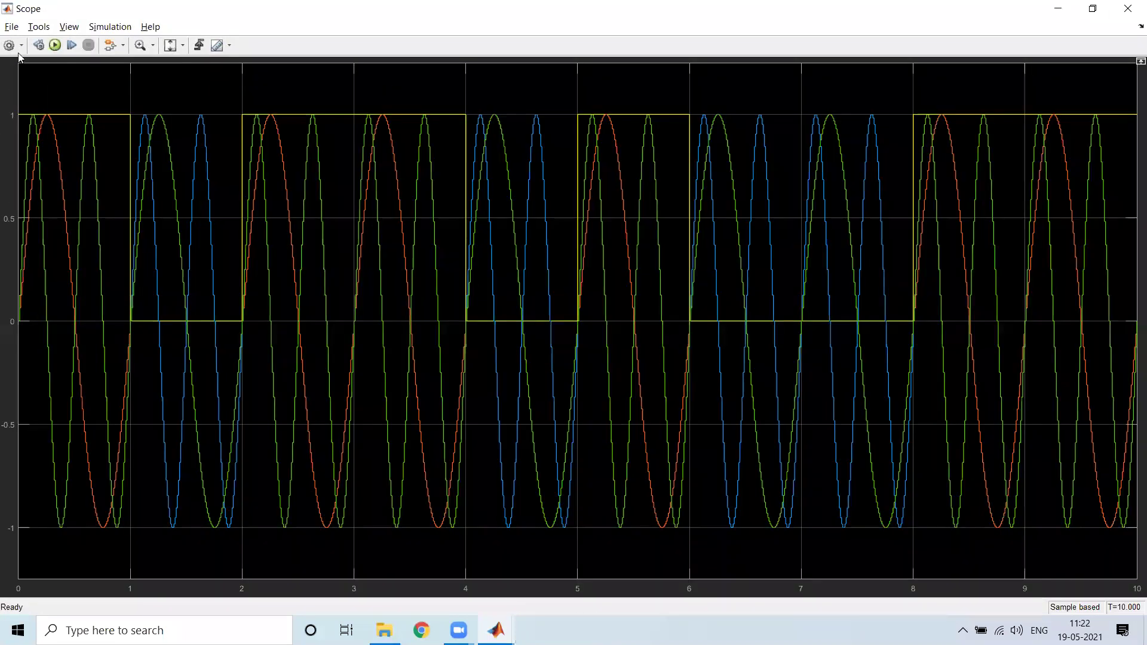
- Change the Scope layout to four displays stacked in one column
{"action": "left_click", "coordinate": [21, 48]}
{"action": "left_click", "coordinate": [11, 98]}
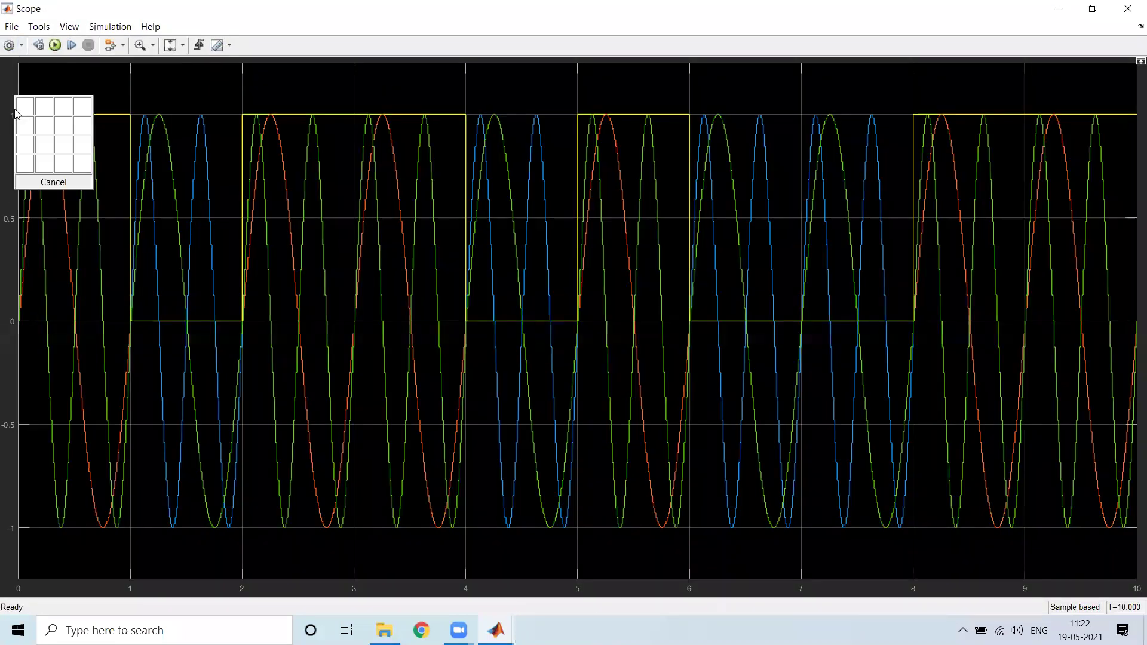
{"action": "left_click", "coordinate": [26, 167]}
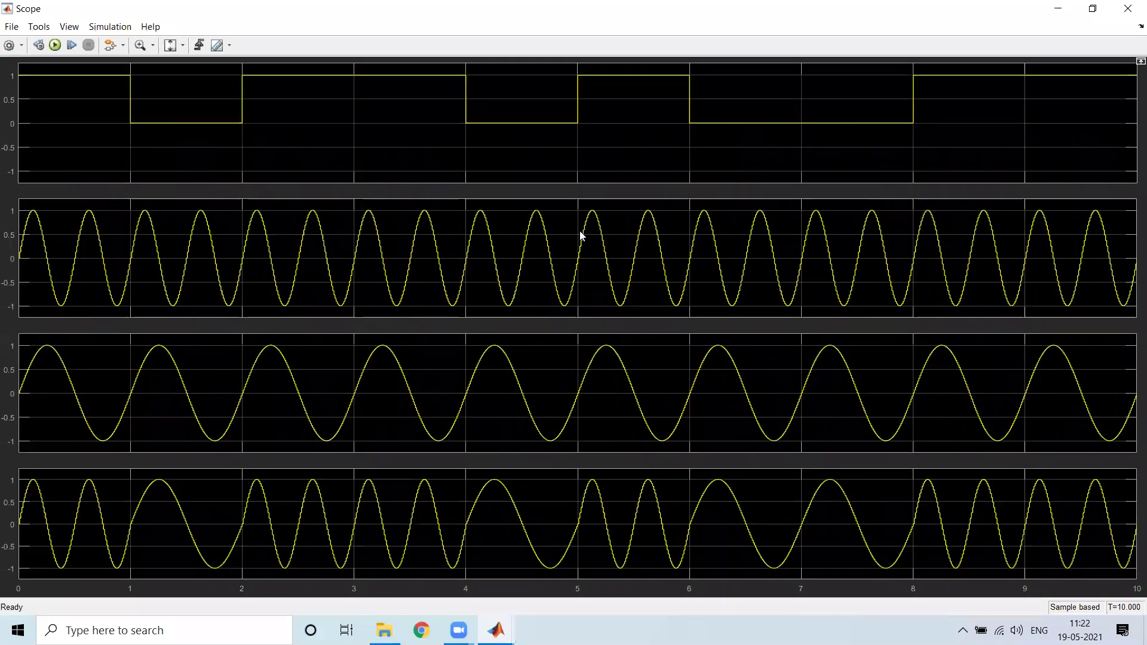
- Turn on the legend for the Scope's active display 4
{"action": "left_click", "coordinate": [8, 46]}
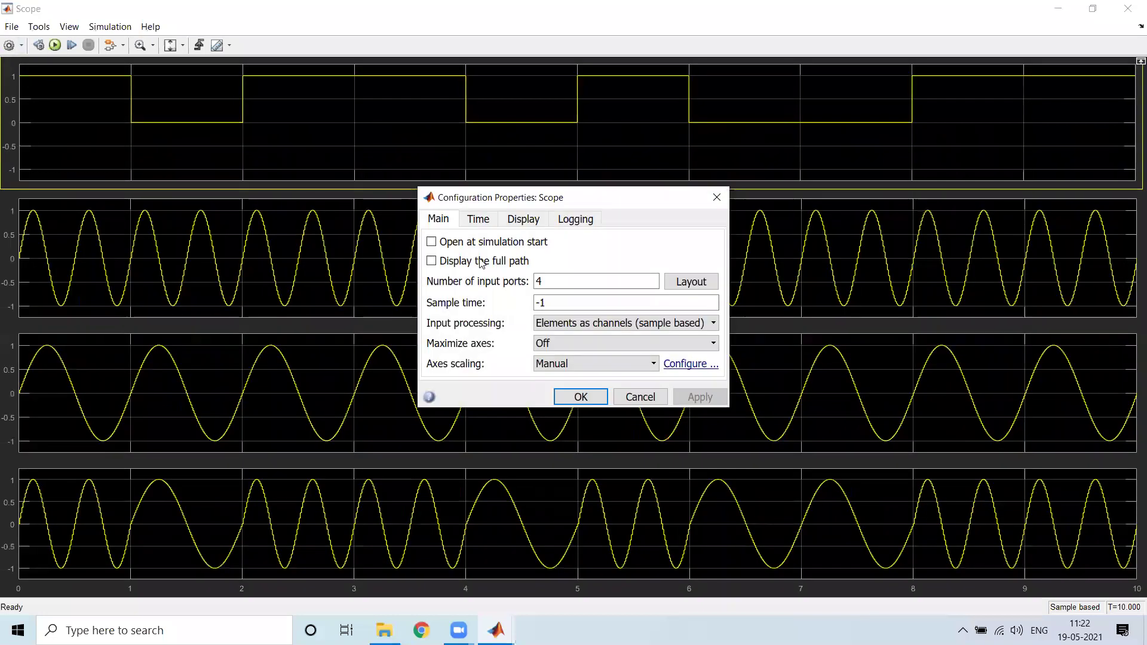
{"action": "left_click", "coordinate": [527, 221]}
{"action": "left_click", "coordinate": [439, 281]}
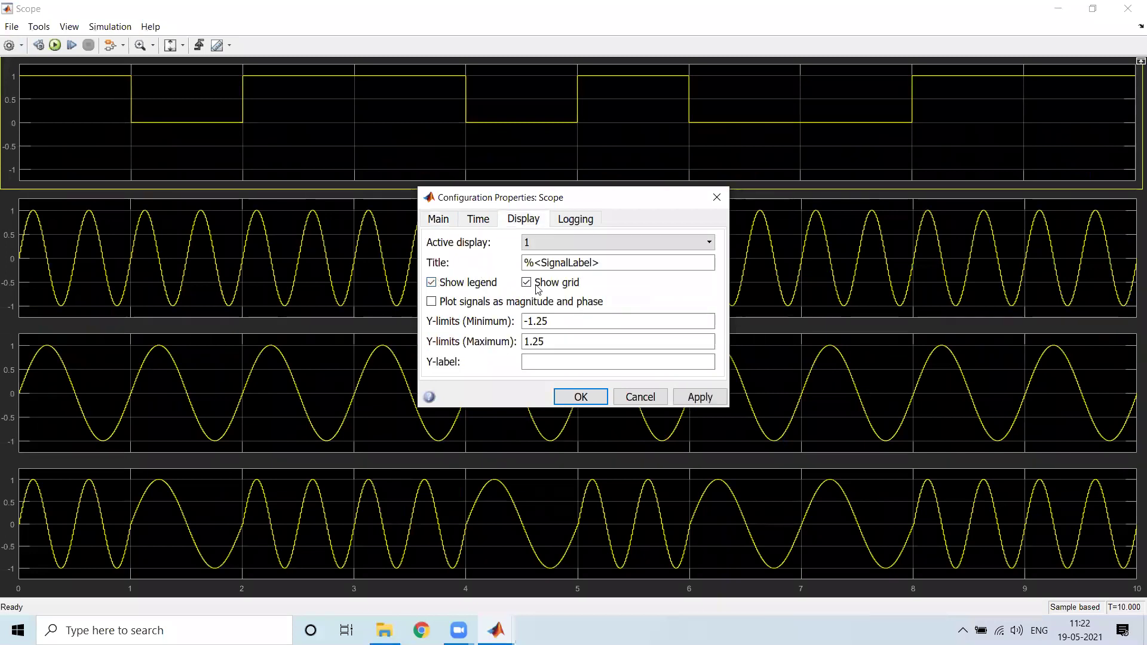
{"action": "left_click", "coordinate": [541, 242]}
{"action": "left_click", "coordinate": [542, 268]}
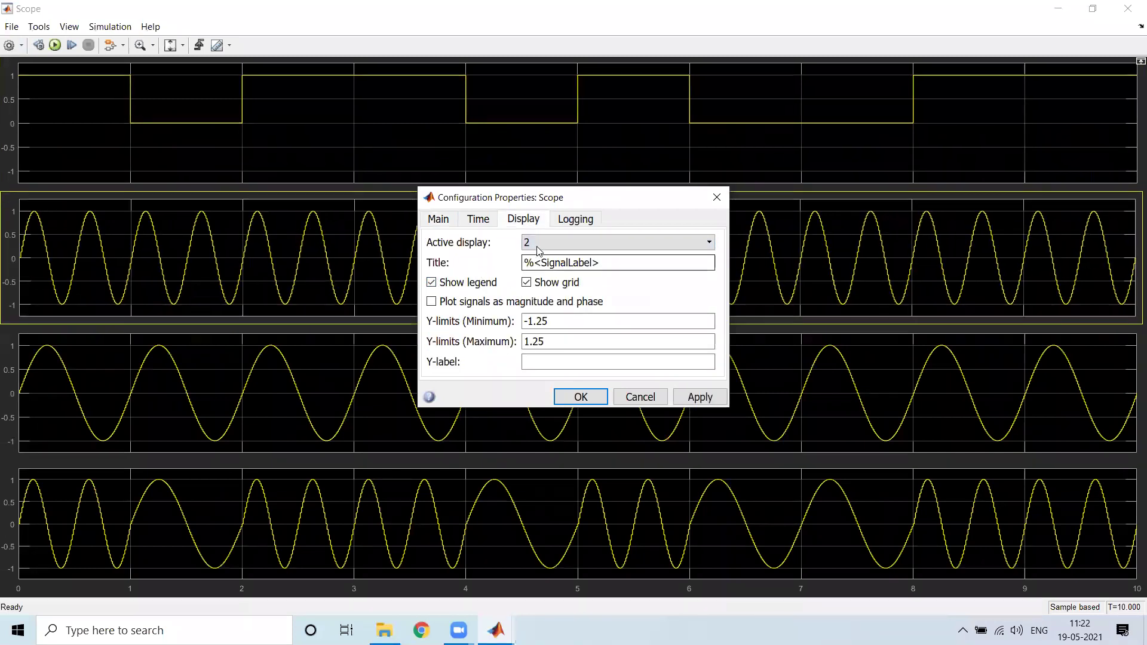
{"action": "left_click", "coordinate": [537, 243]}
{"action": "left_click", "coordinate": [535, 283]}
{"action": "left_click", "coordinate": [537, 243]}
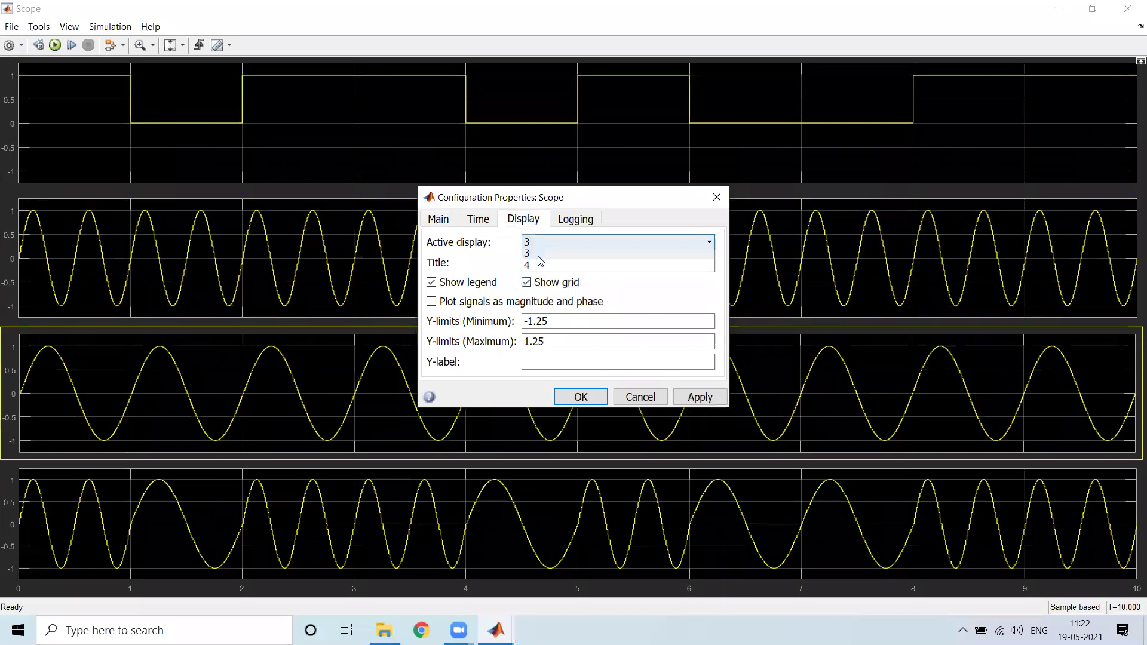
{"action": "left_click", "coordinate": [537, 243]}
{"action": "left_click", "coordinate": [537, 243]}
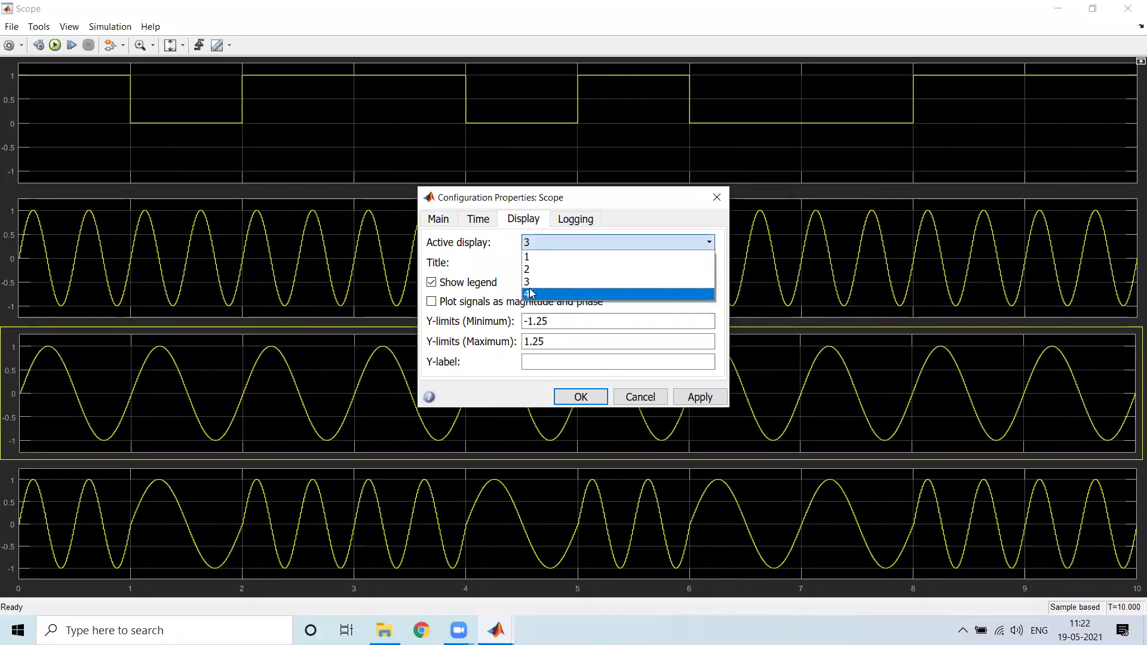
{"action": "left_click", "coordinate": [535, 297]}
{"action": "left_click", "coordinate": [700, 395]}
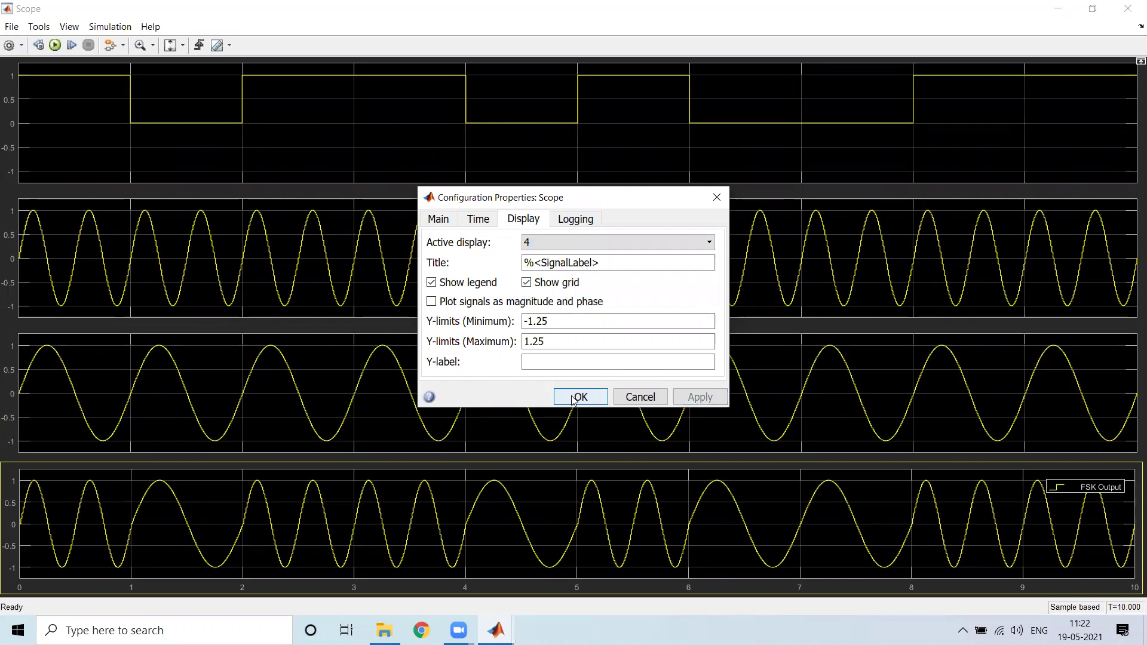
- Turn on the legends for Scope displays 1 and 2, applying each change
{"action": "left_click", "coordinate": [591, 242]}
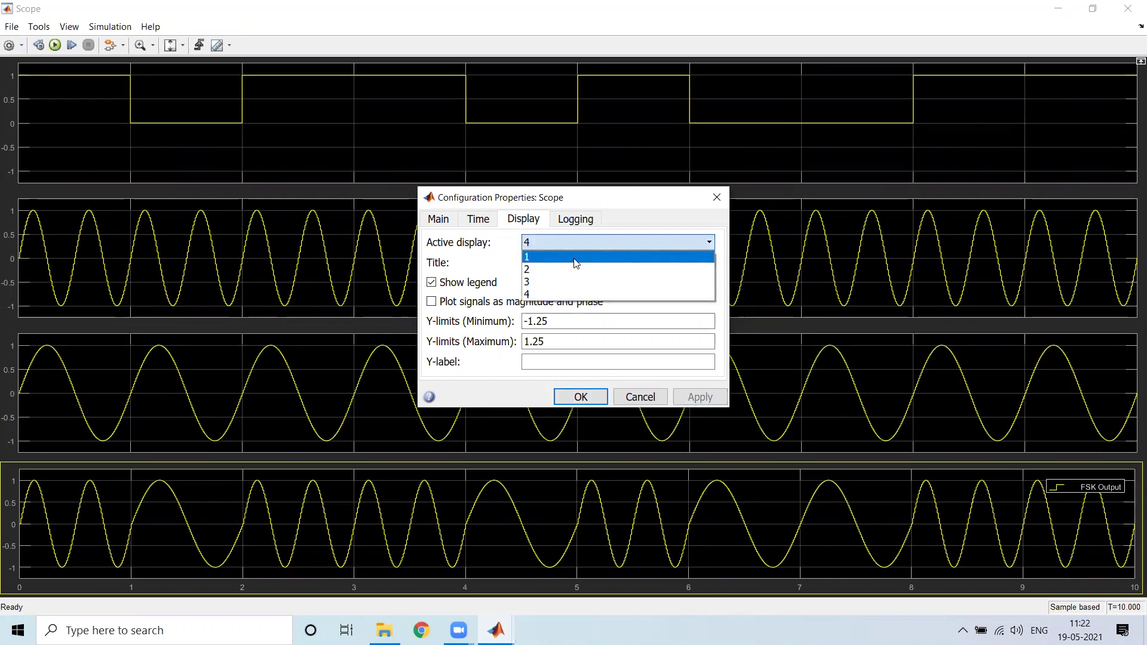
{"action": "left_click", "coordinate": [577, 258]}
{"action": "left_click", "coordinate": [448, 283]}
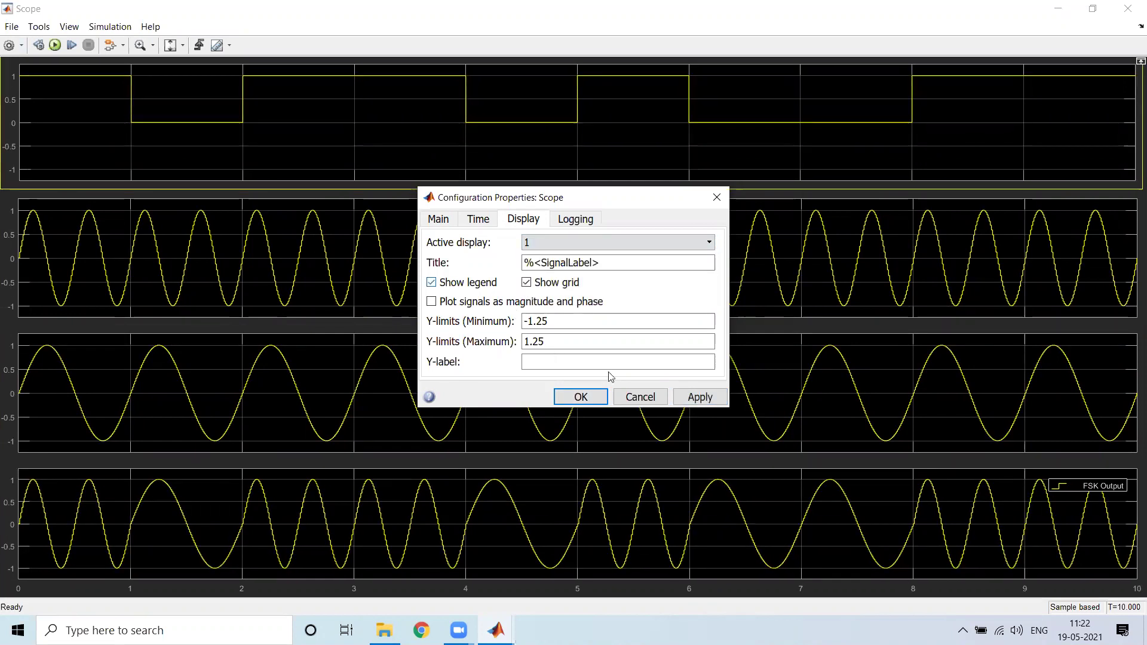
{"action": "left_click", "coordinate": [700, 397]}
{"action": "left_click", "coordinate": [553, 243]}
{"action": "left_click", "coordinate": [541, 270]}
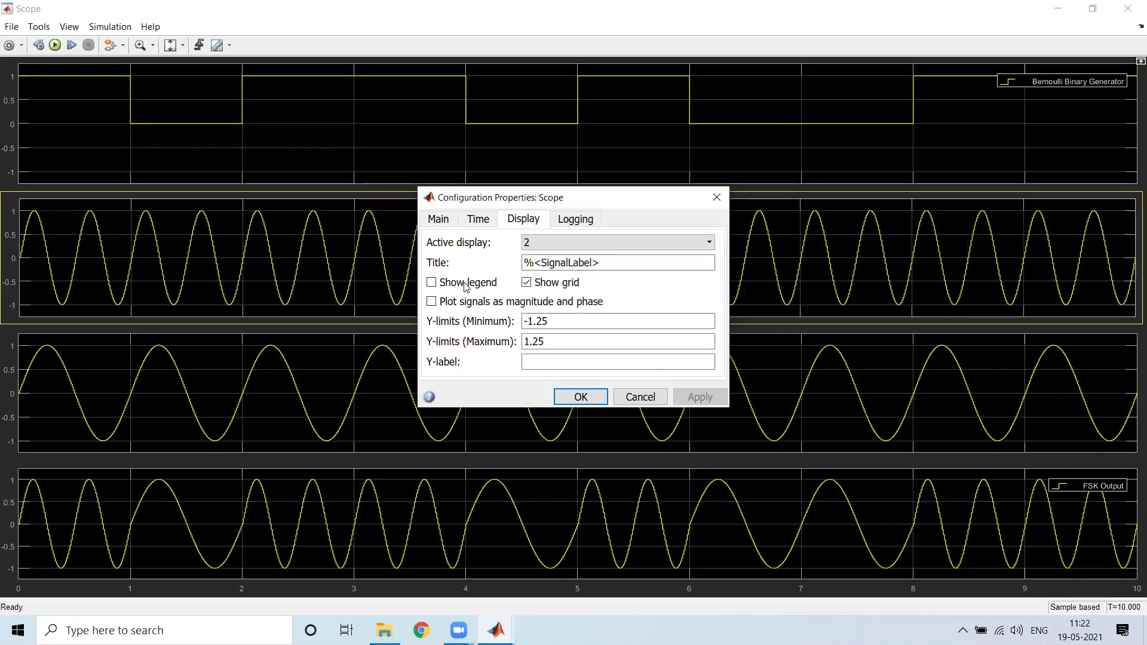
{"action": "left_click", "coordinate": [466, 283]}
{"action": "left_click", "coordinate": [701, 396]}
- Turn on the legend for Scope display 3 and close the configuration properties
{"action": "left_click", "coordinate": [542, 242]}
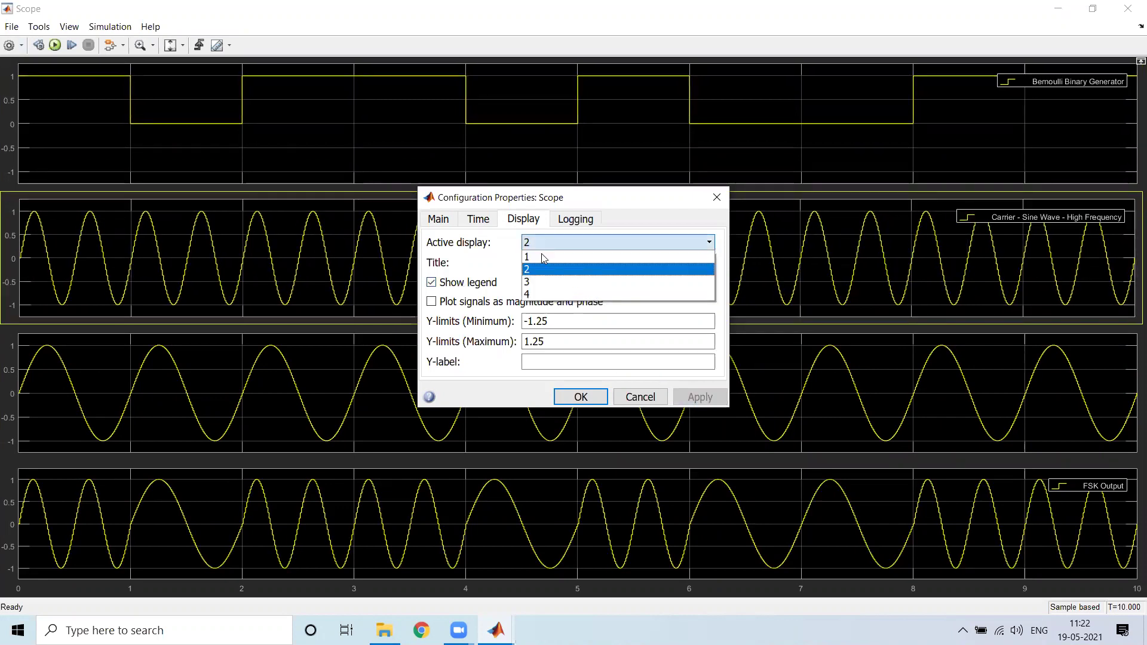
{"action": "left_click", "coordinate": [534, 280]}
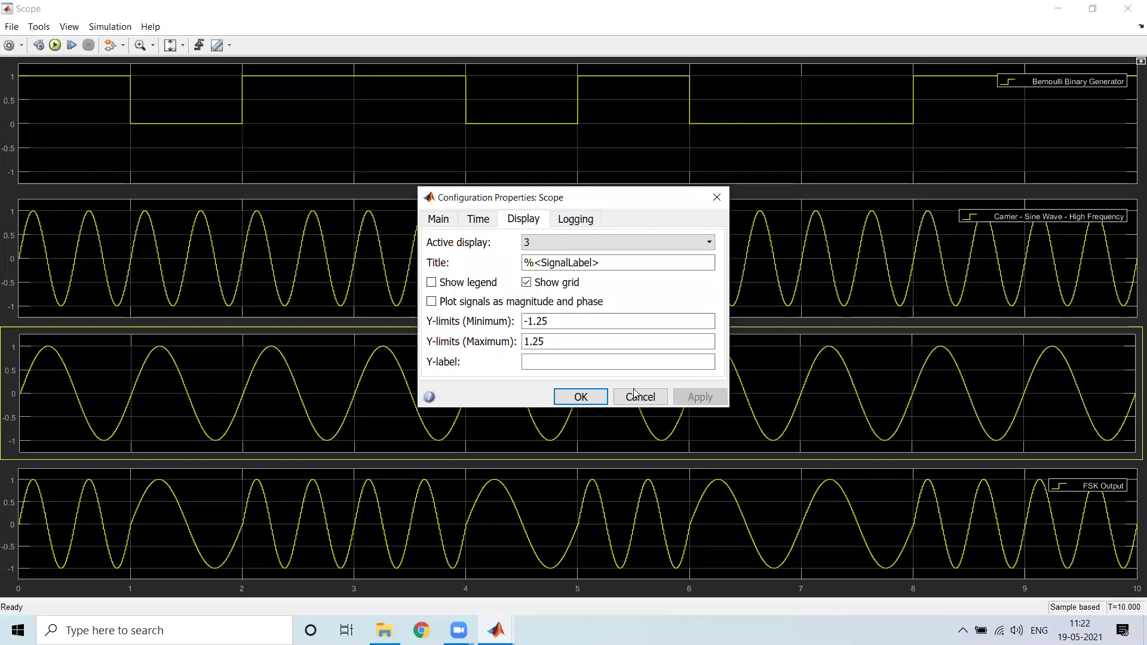
{"action": "left_click", "coordinate": [466, 283]}
{"action": "left_click", "coordinate": [700, 396]}
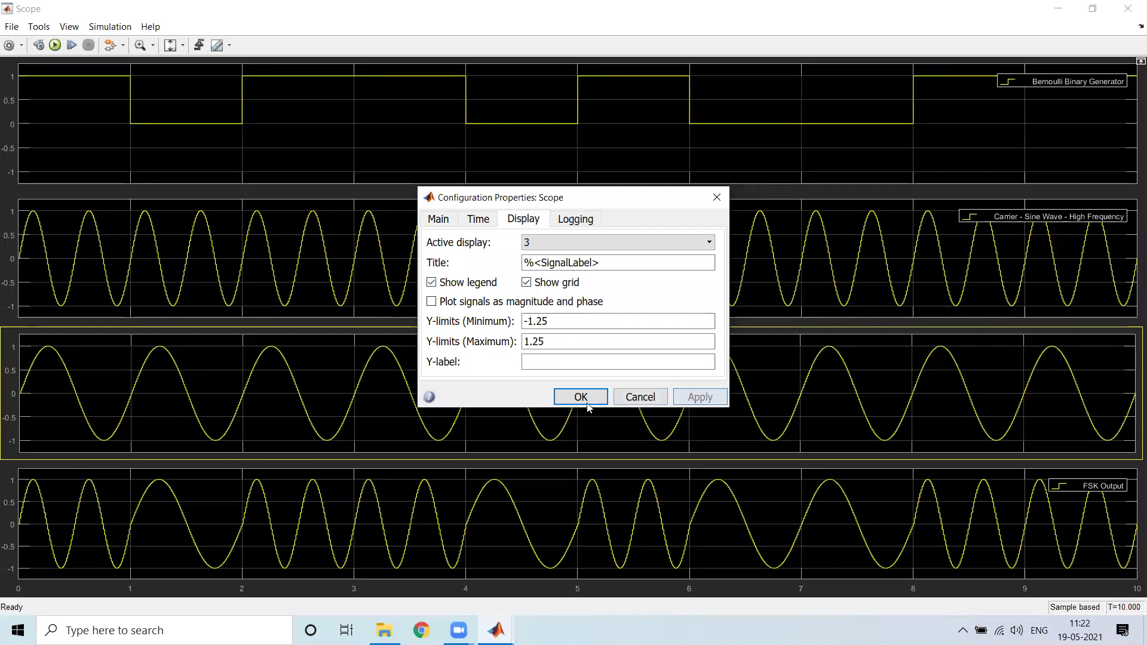
{"action": "left_click", "coordinate": [579, 398]}
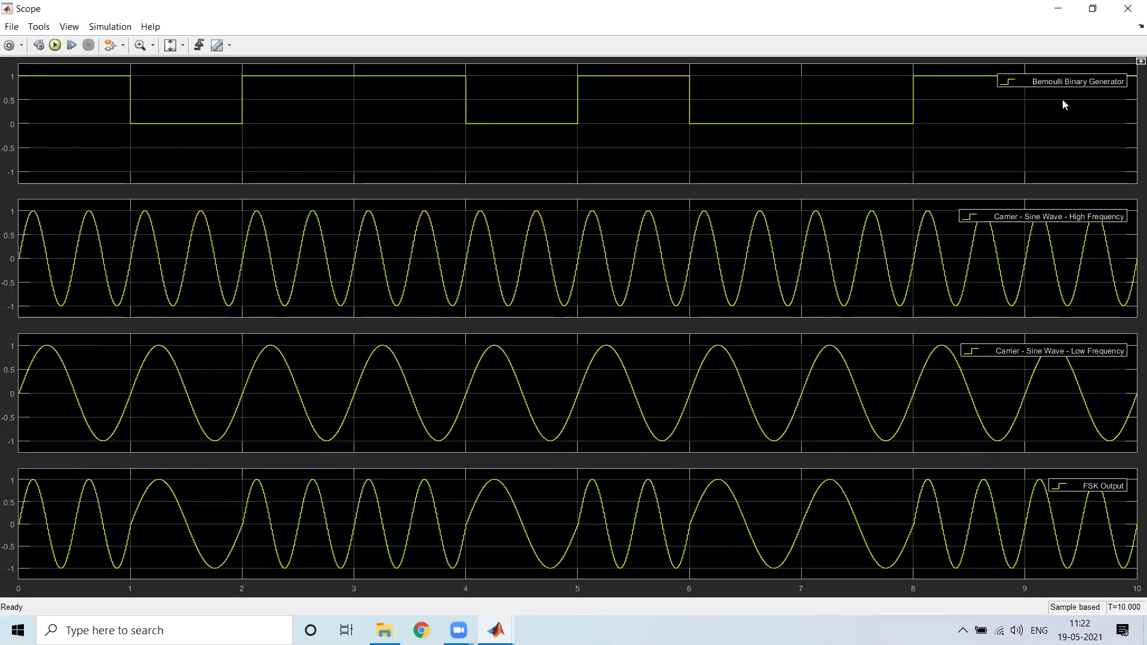
- Rename the Bernoulli source block in the model as "Message - Bernoulli Binary Generator"
{"action": "key", "text": "alt+Tab"}
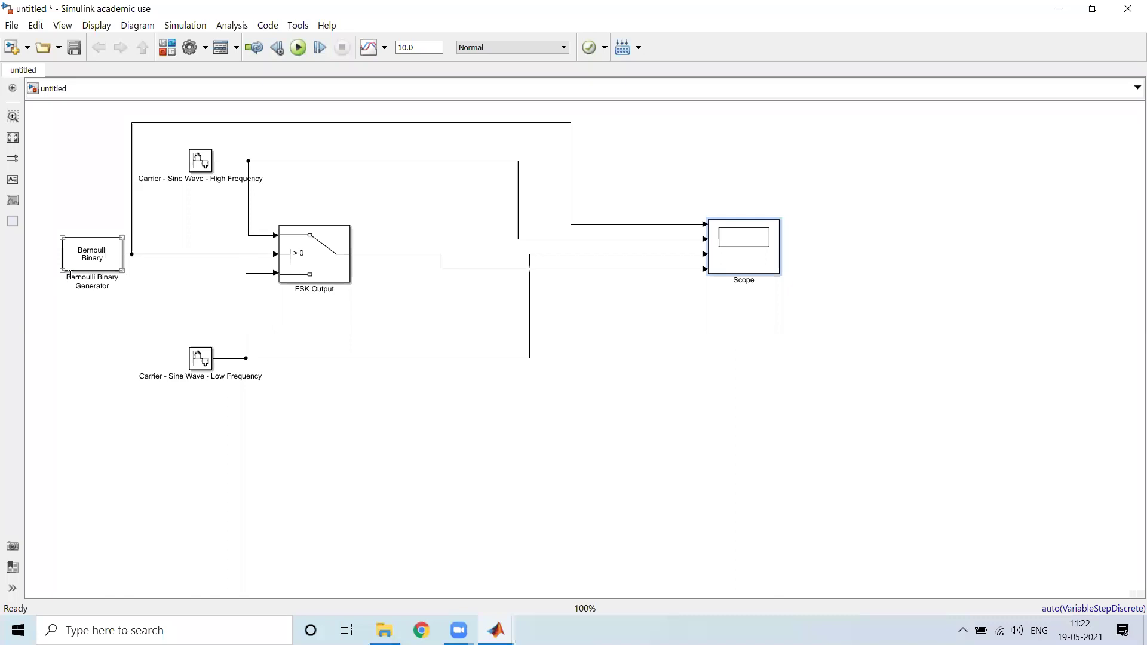
{"action": "type", "text": "Messag"}
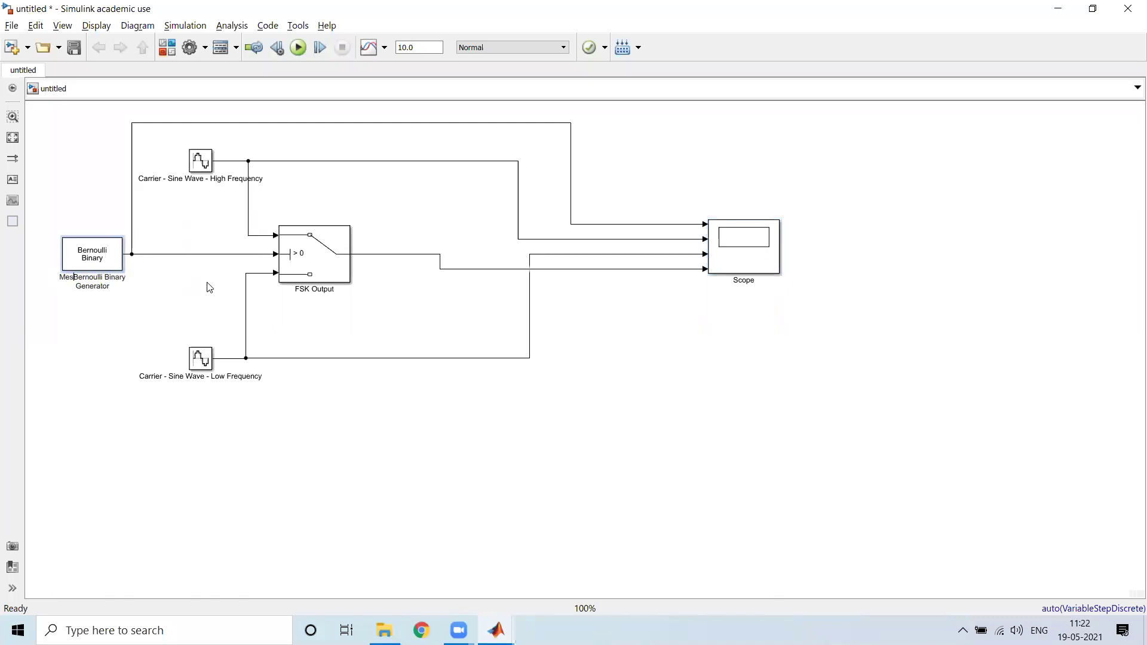
{"action": "type", "text": "e -"}
{"action": "left_click", "coordinate": [751, 291]}
- Reopen the Scope, rerun the simulation to update its waveforms and legends, and return to the model
{"action": "double_click", "coordinate": [758, 266]}
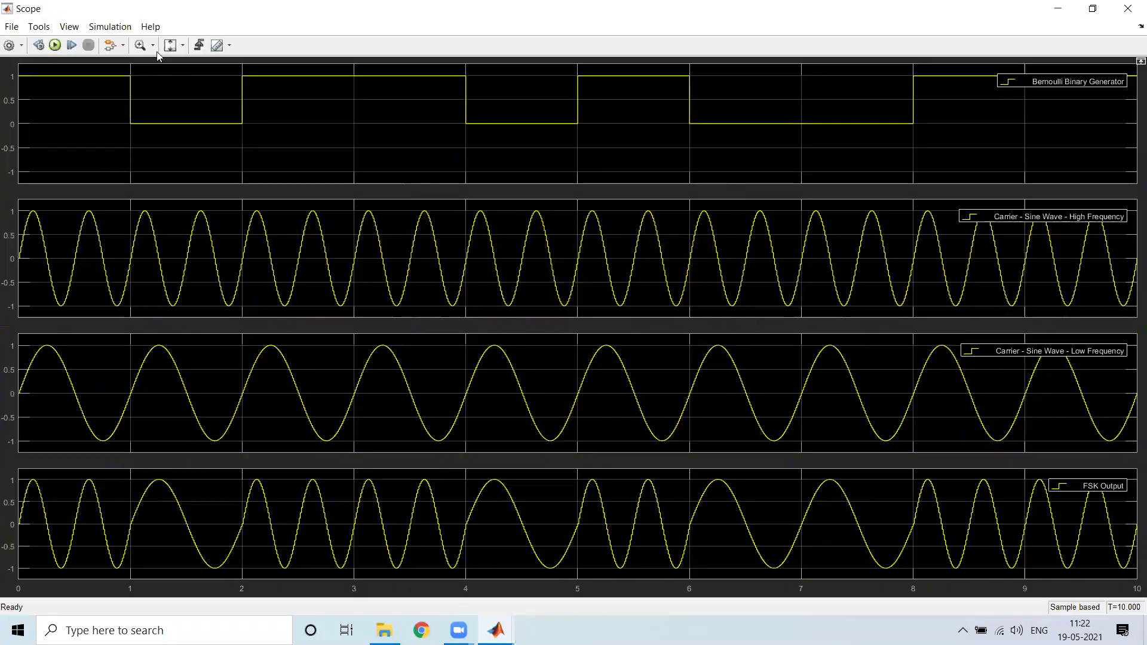
{"action": "key", "text": "ctrl+t"}
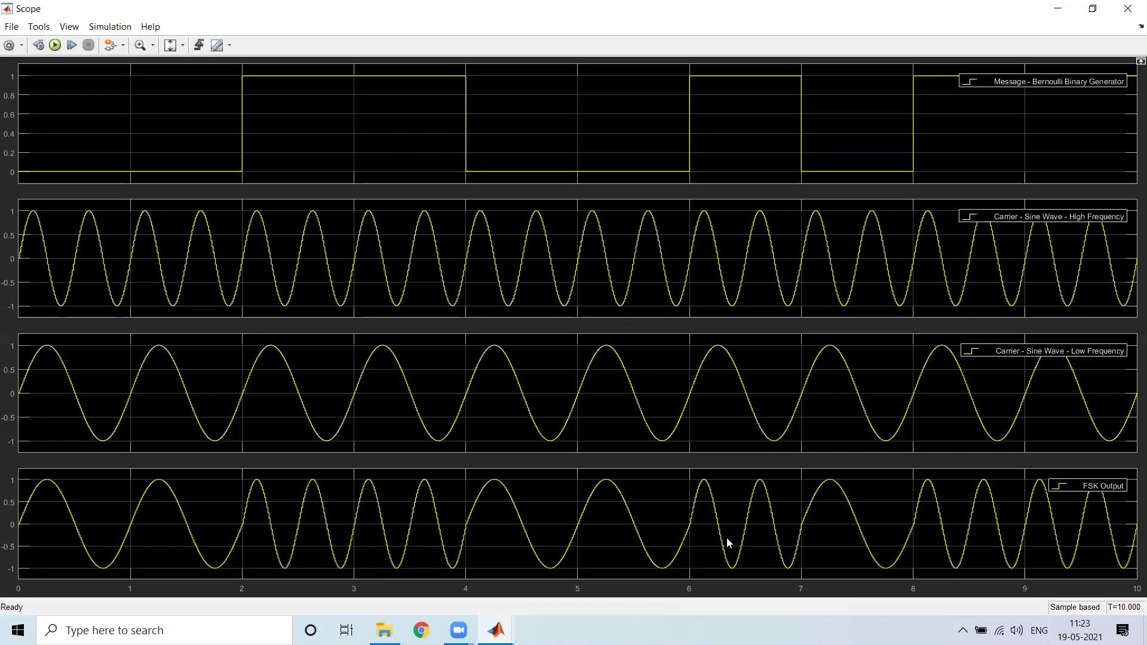
{"action": "key", "text": "alt+Tab"}
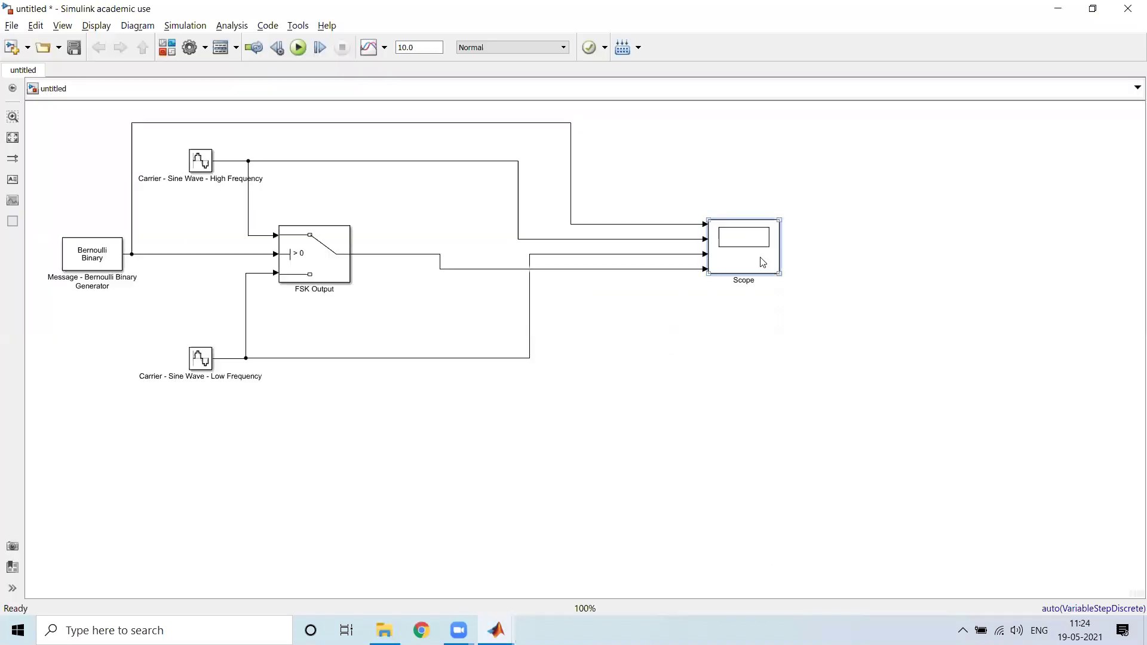
- Move the Scope block farther right of the FSK Output block and consult the demodulator wiring in the FSK_Expt reference model
{"action": "left_click_drag", "start_coordinate": [763, 263], "coordinate": [820, 263]}
{"action": "key", "text": "alt+Tab"}
{"action": "key", "text": "alt+Tab"}
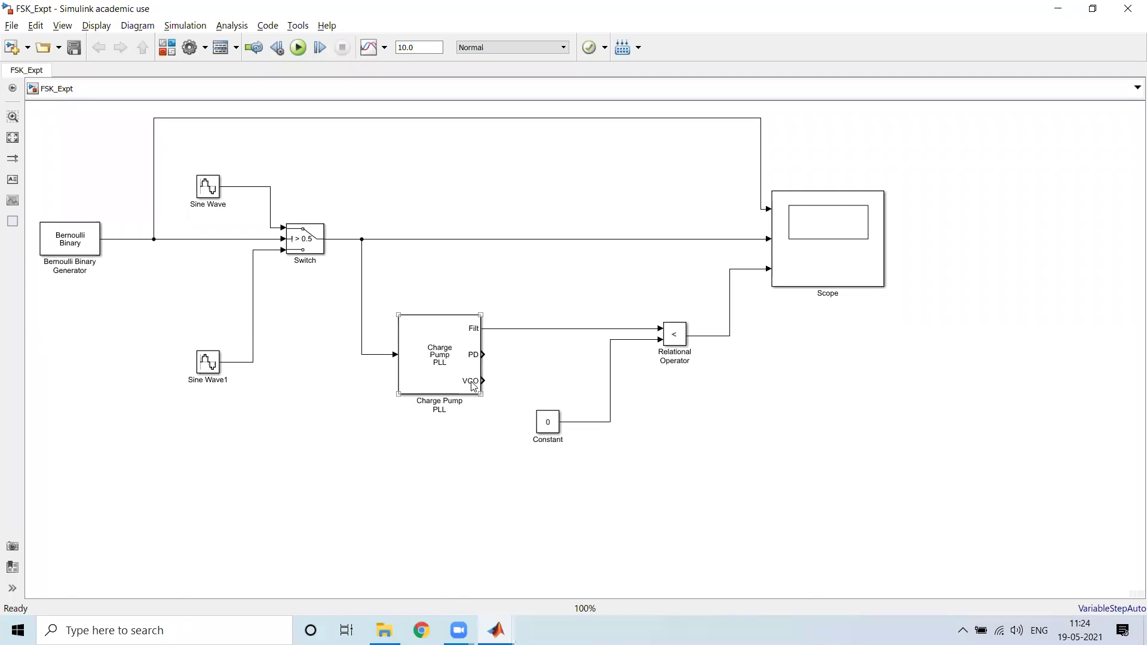
{"action": "left_click", "coordinate": [550, 380]}
{"action": "key", "text": "alt+Tab"}
{"action": "key", "text": "alt+Tab"}
{"action": "left_click", "coordinate": [422, 351]}
{"action": "key", "text": "alt+Tab"}
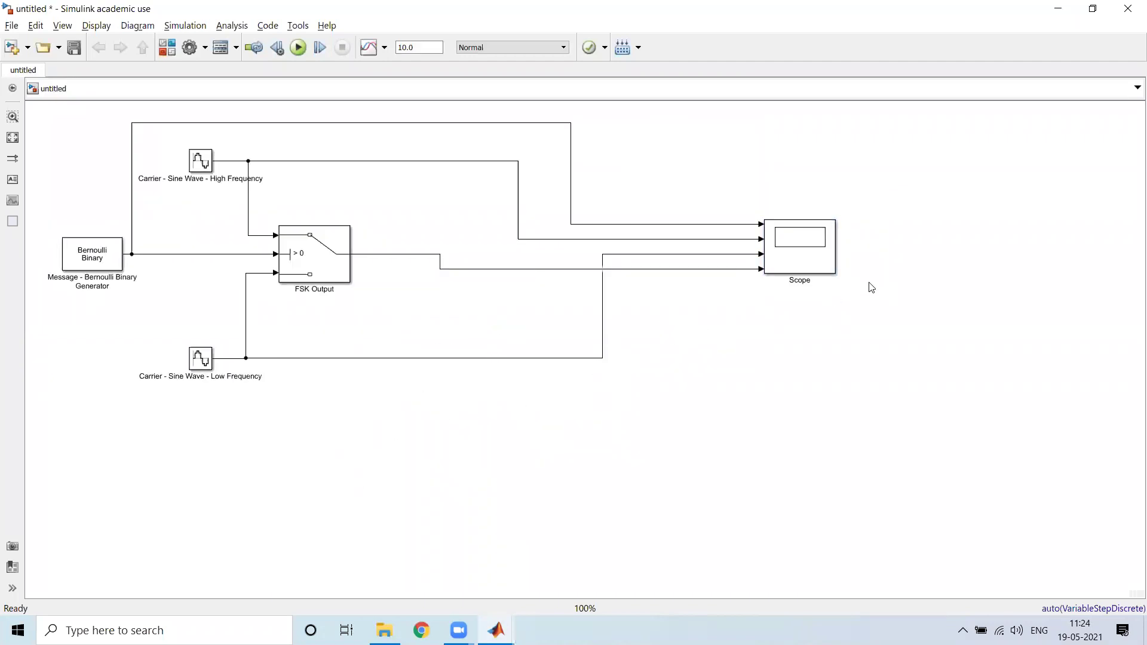
- Enlarge the Scope block and reposition it slightly lower in the model to spread out its input lines
{"action": "left_click", "coordinate": [824, 273]}
{"action": "left_click_drag", "start_coordinate": [836, 275], "coordinate": [984, 389]}
{"action": "left_click", "coordinate": [457, 466]}
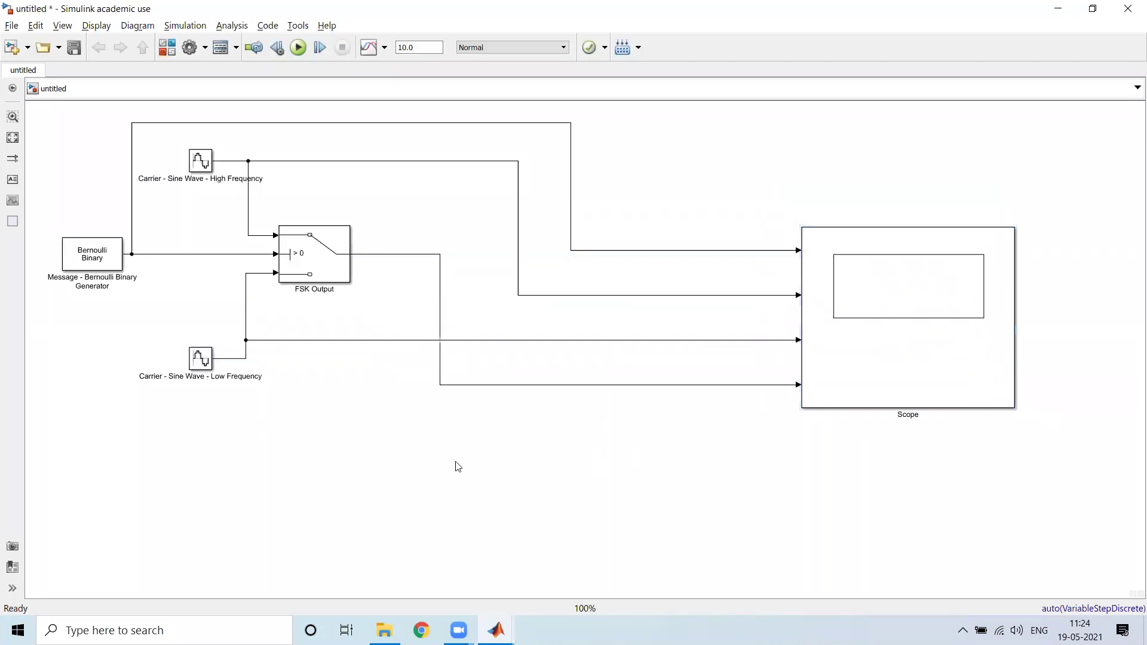
{"action": "mouse_move", "coordinate": [866, 382]}
{"action": "left_mouse_down"}
{"action": "mouse_move", "coordinate": [858, 332]}
{"action": "mouse_move", "coordinate": [835, 369]}
{"action": "mouse_move", "coordinate": [850, 398]}
{"action": "left_mouse_up"}
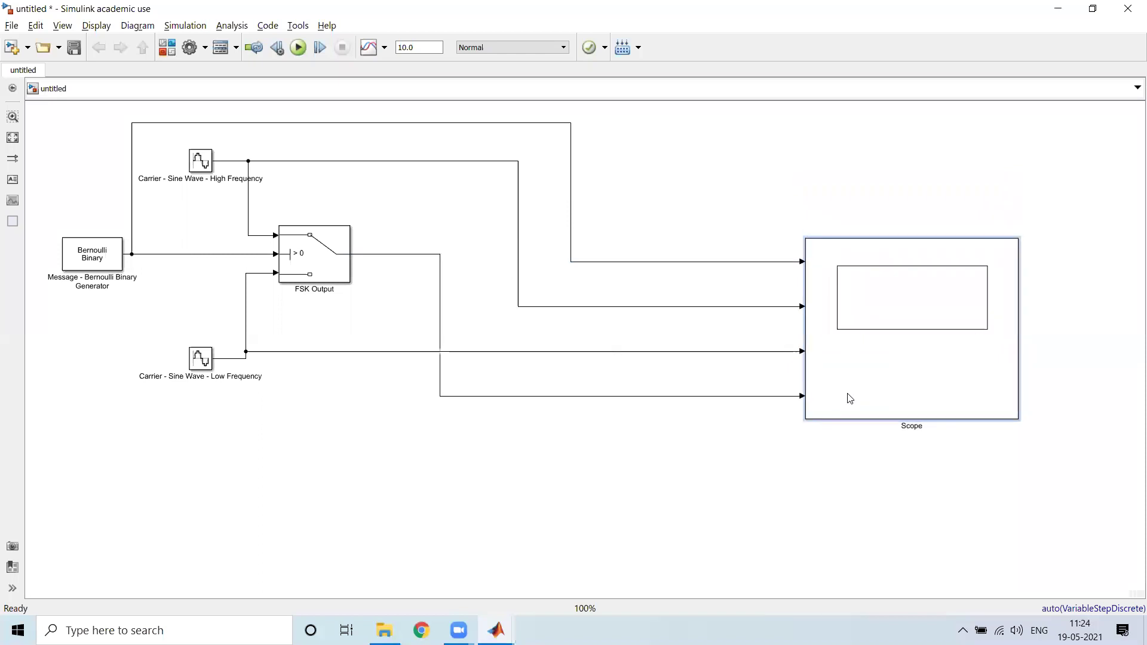
{"action": "left_click", "coordinate": [553, 476]}
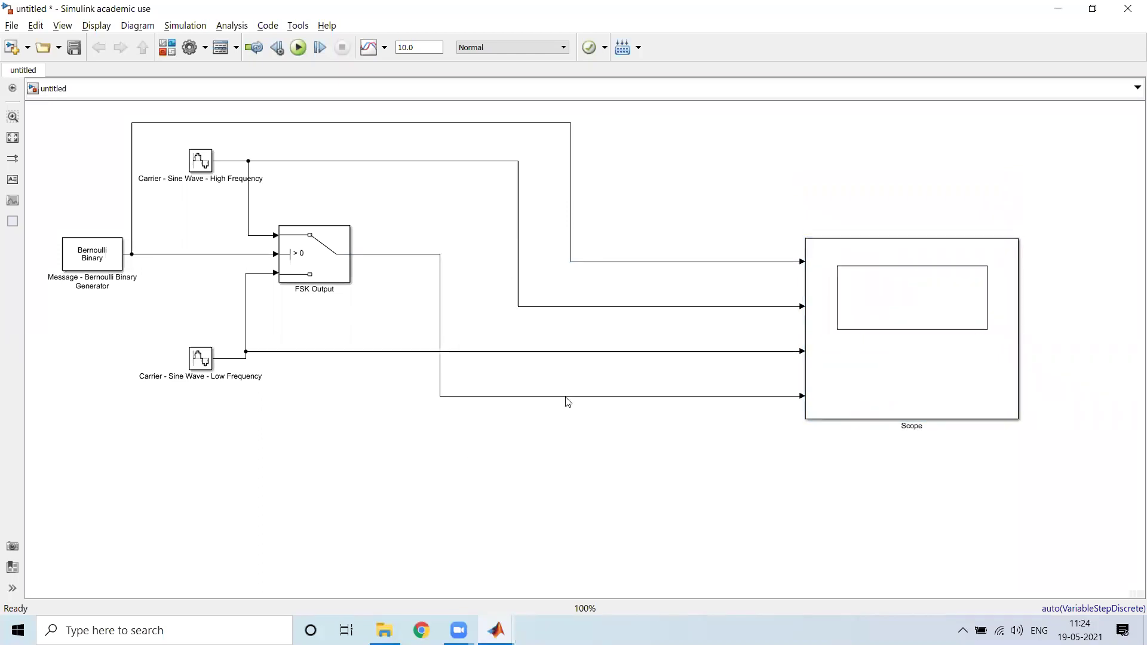
- Add a Charge Pump PLL block in the empty area below the FSK Output signal line
{"action": "type", "text": "cha"}
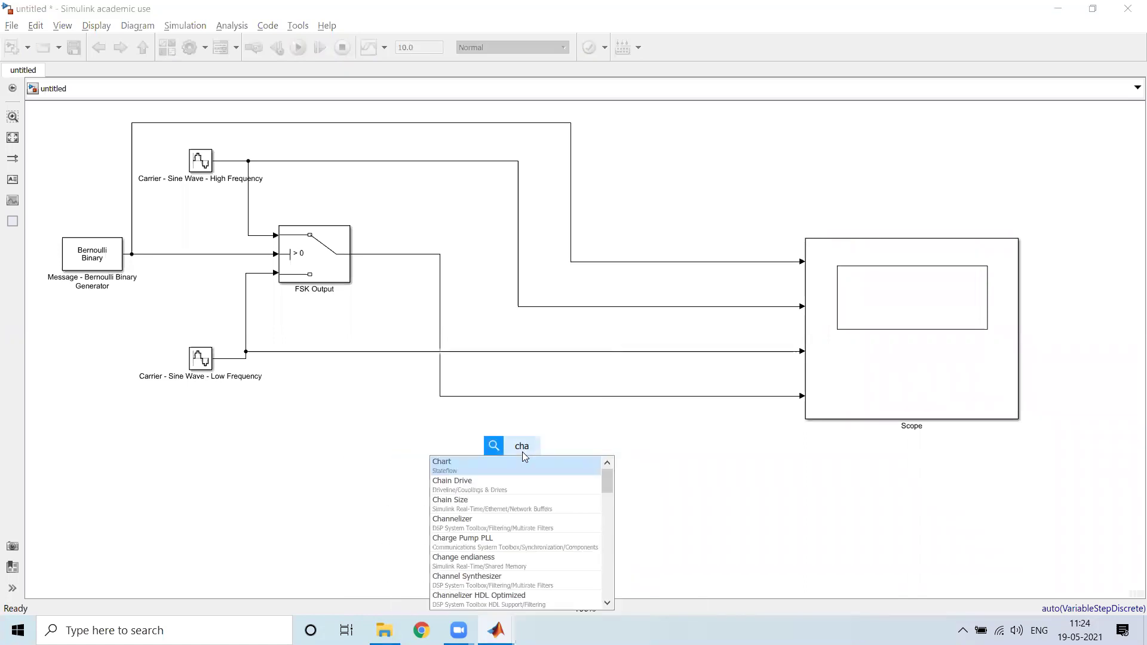
{"action": "type", "text": "rge"}
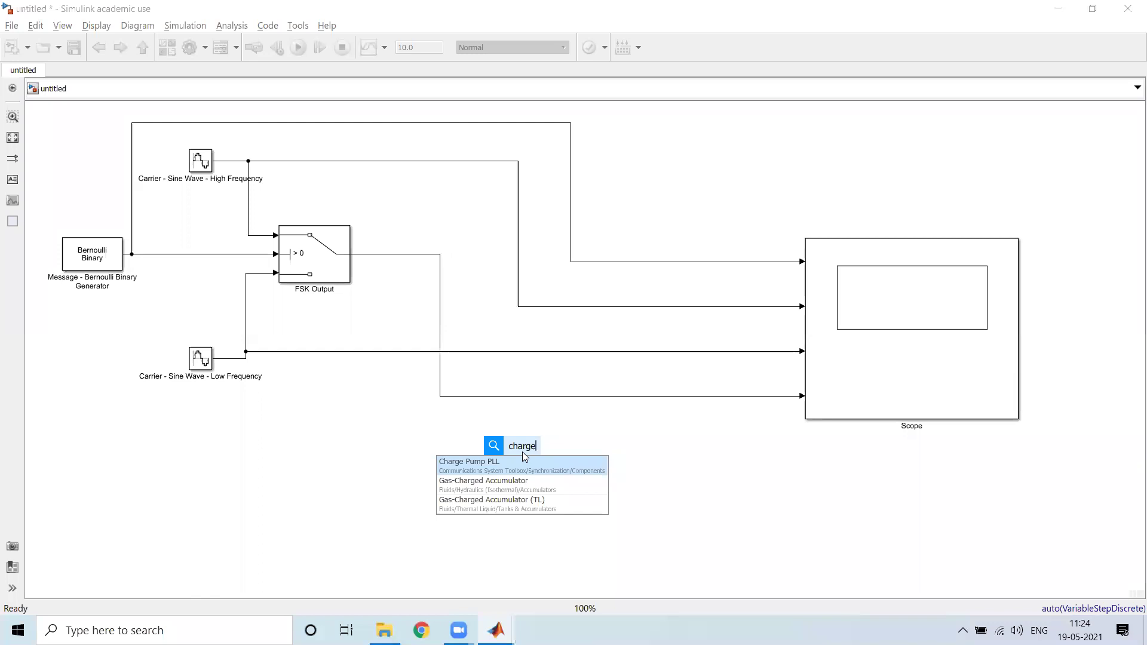
{"action": "key", "text": "Return"}
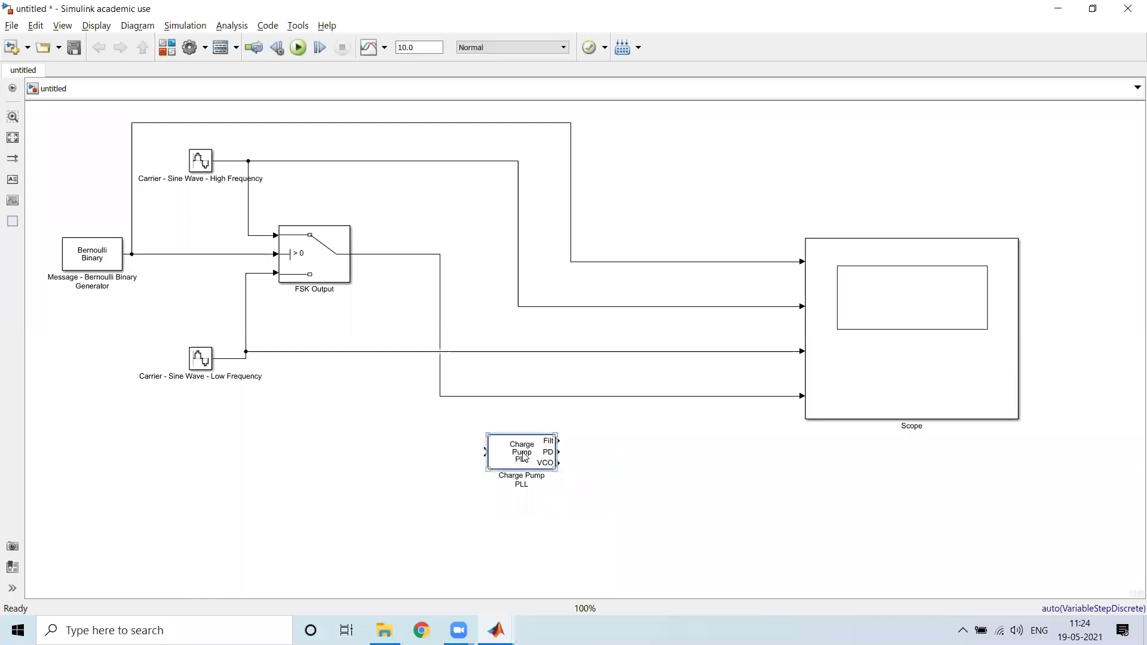
- Review the default lowpass filter and VCO parameters of the new Charge Pump PLL block, leaving them unedited
{"action": "double_click", "coordinate": [524, 457]}
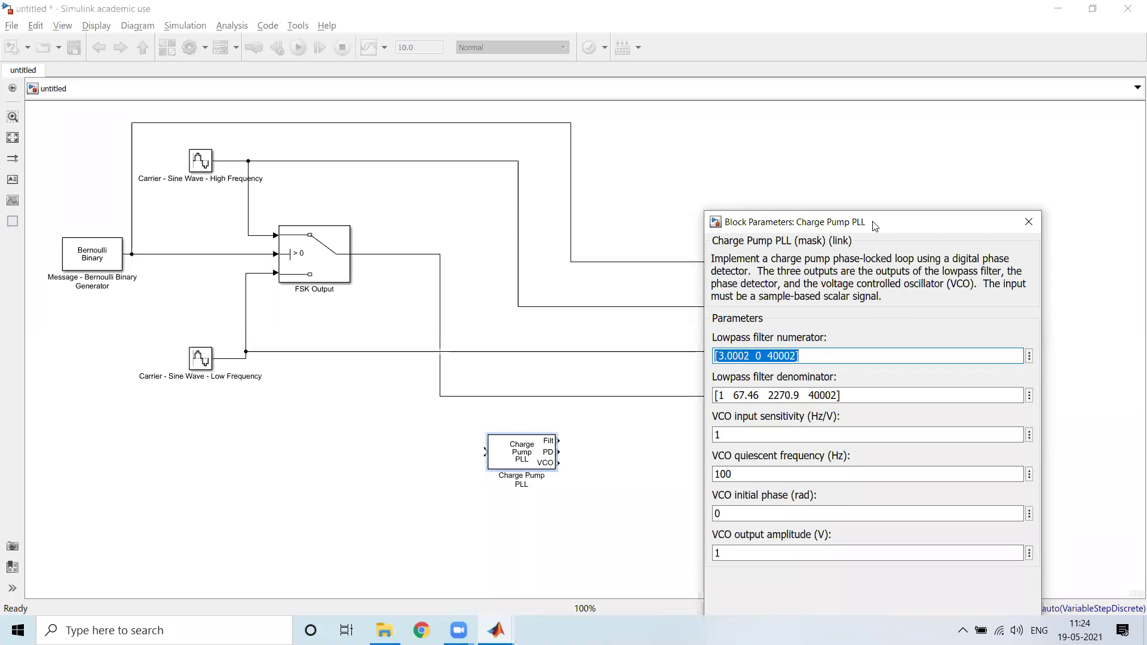
{"action": "left_click_drag", "start_coordinate": [872, 224], "coordinate": [848, 173]}
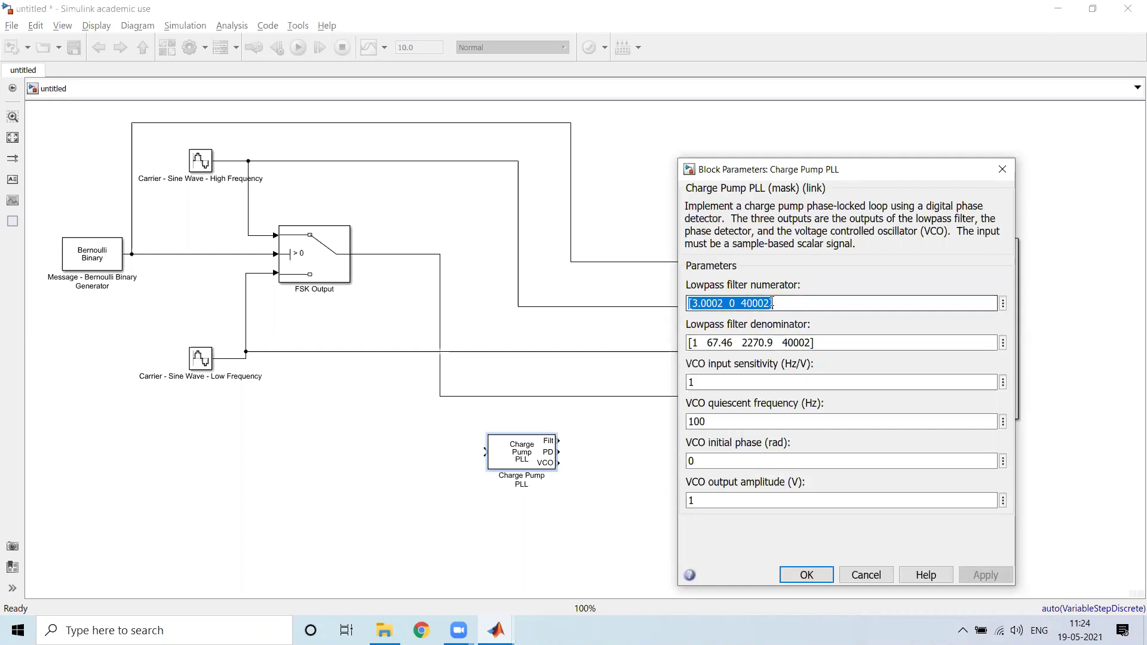
{"action": "left_click", "coordinate": [785, 304]}
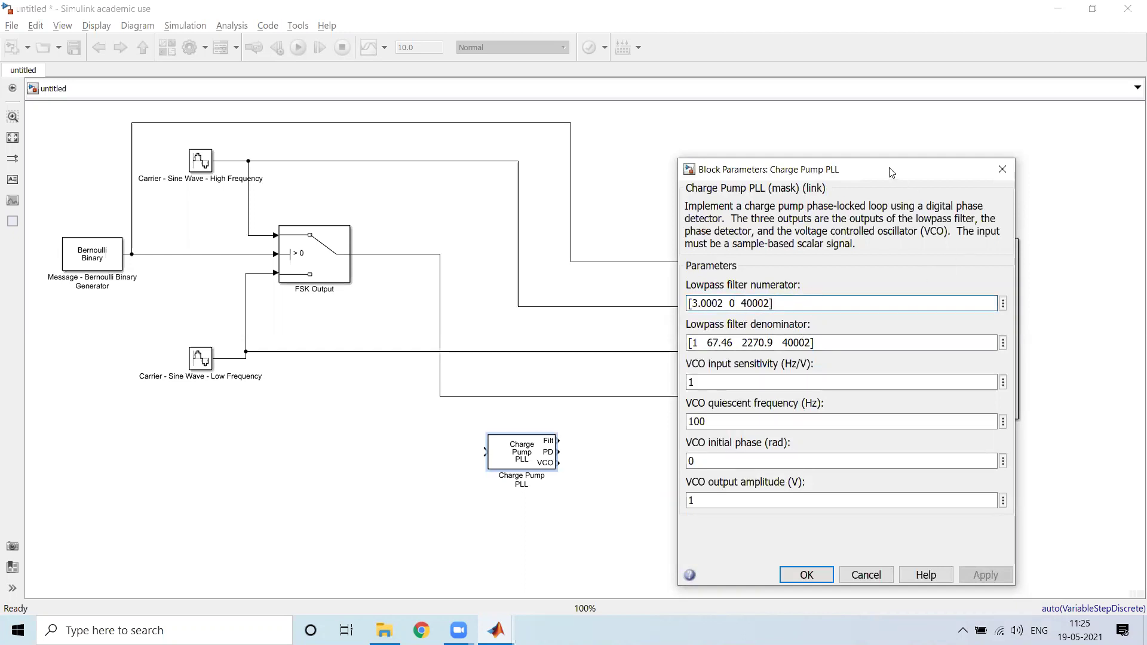
{"action": "left_click_drag", "start_coordinate": [893, 173], "coordinate": [884, 129]}
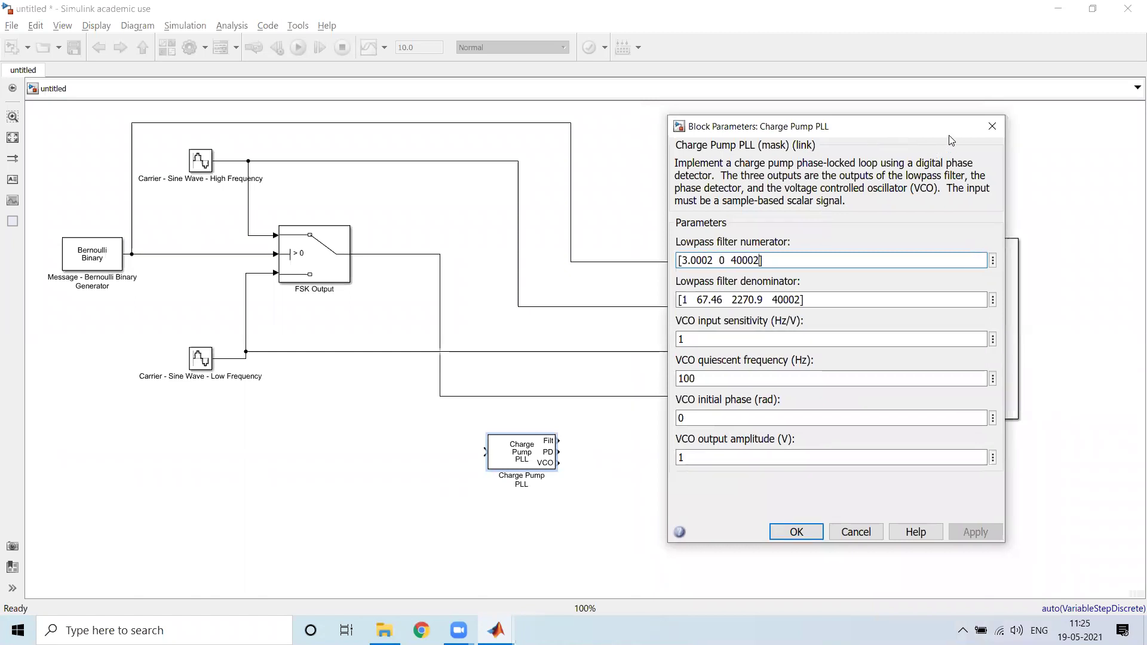
{"action": "left_click", "coordinate": [993, 126]}
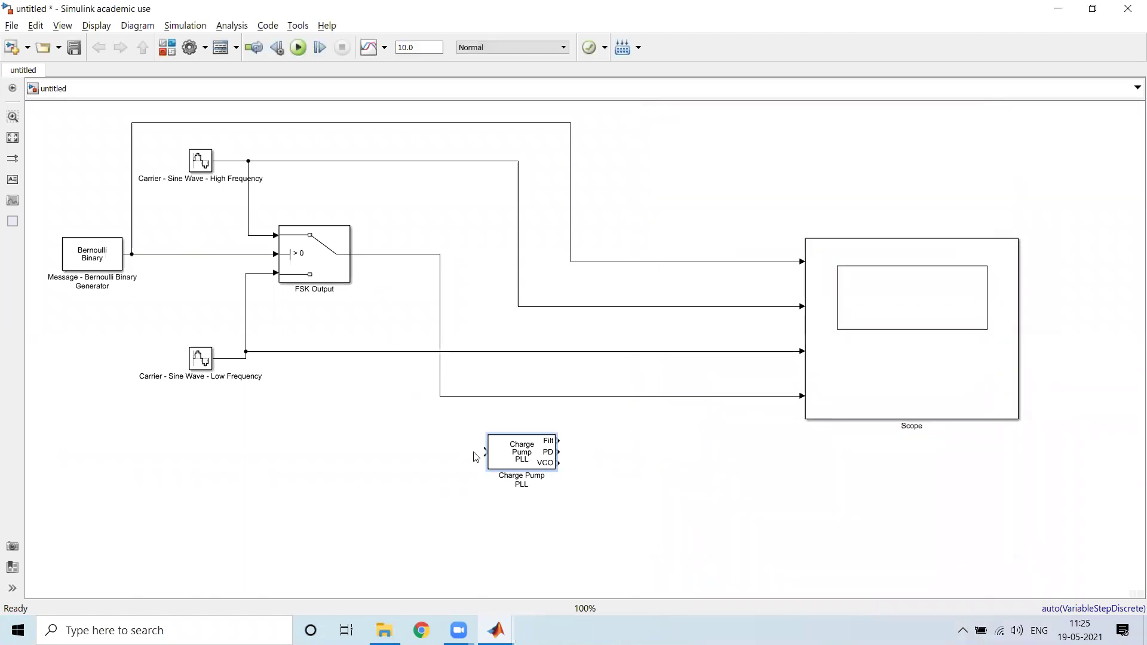
- Connect the FSK output line to the Charge Pump PLL input and its Filt output to a new fifth Scope input
{"action": "left_click_drag", "start_coordinate": [485, 452], "coordinate": [441, 397]}
{"action": "left_click_drag", "start_coordinate": [557, 441], "coordinate": [798, 406]}
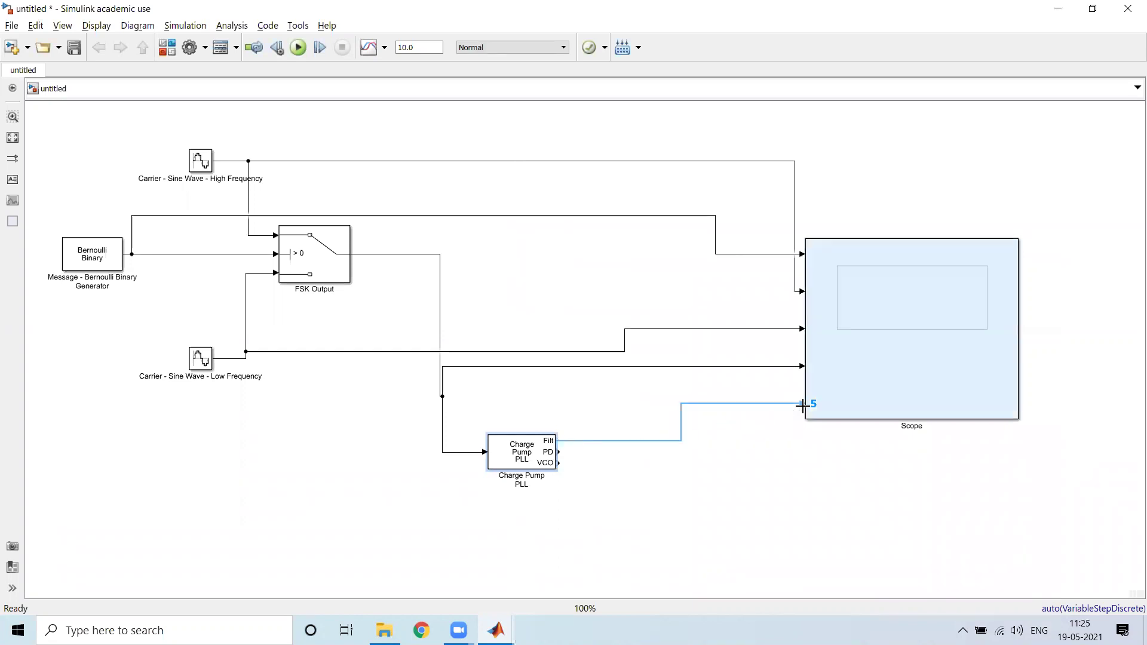
- Set the Scope layout to four rows by two columns, rerun the simulation, and return to the model
{"action": "left_click", "coordinate": [942, 386]}
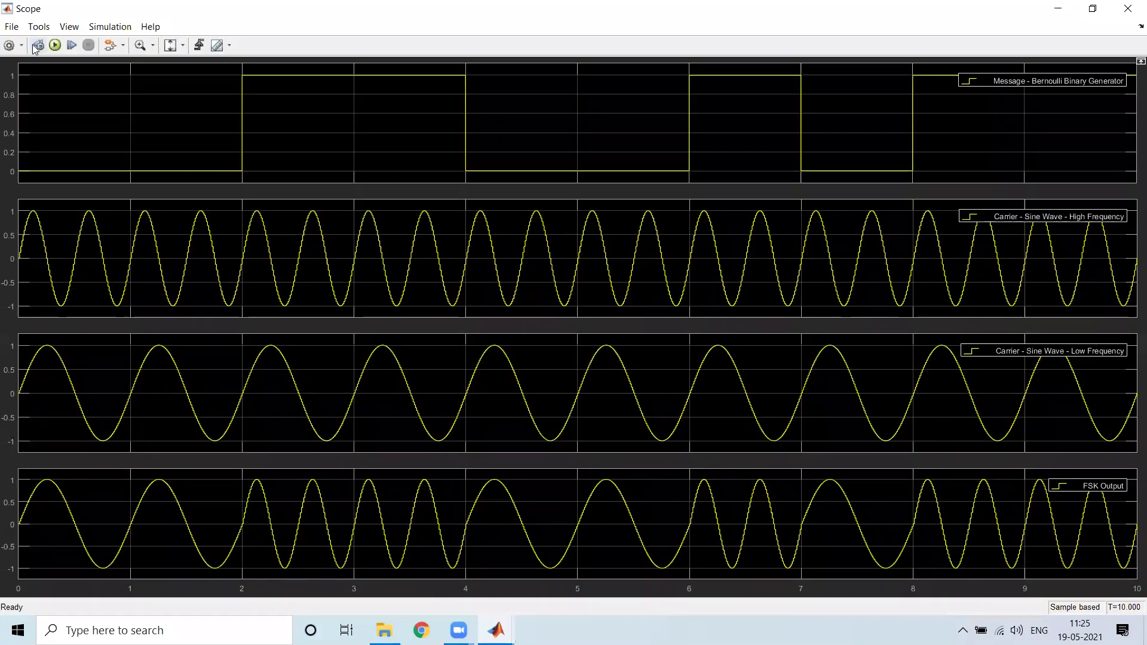
{"action": "left_click", "coordinate": [12, 100]}
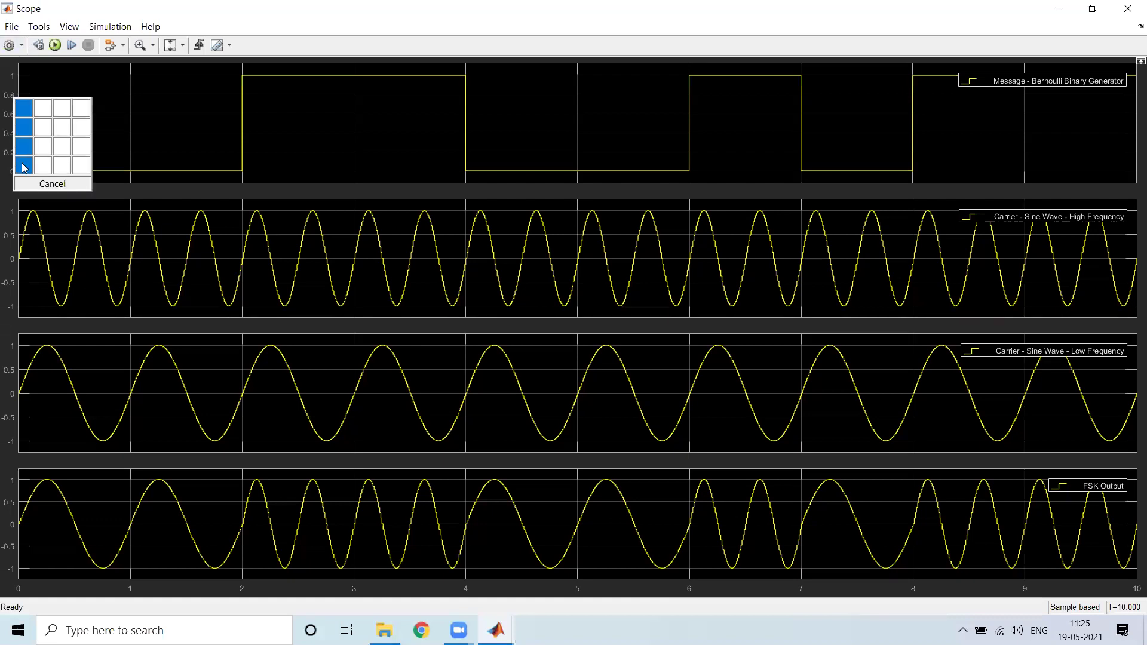
{"action": "left_click", "coordinate": [42, 166]}
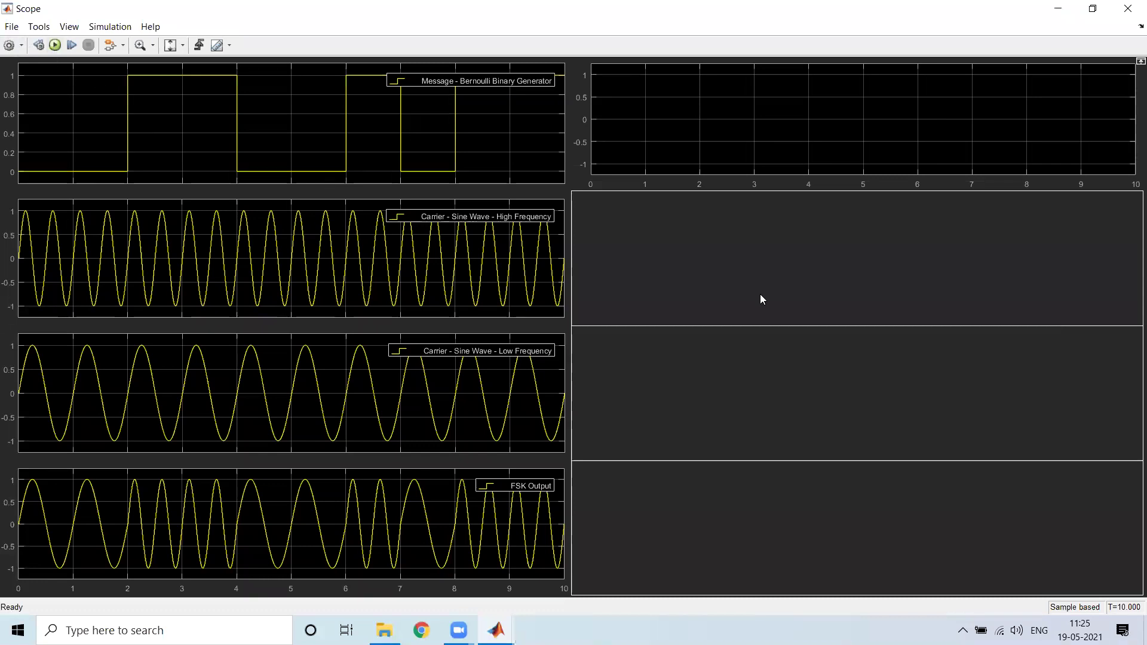
{"action": "key", "text": "ctrl+t"}
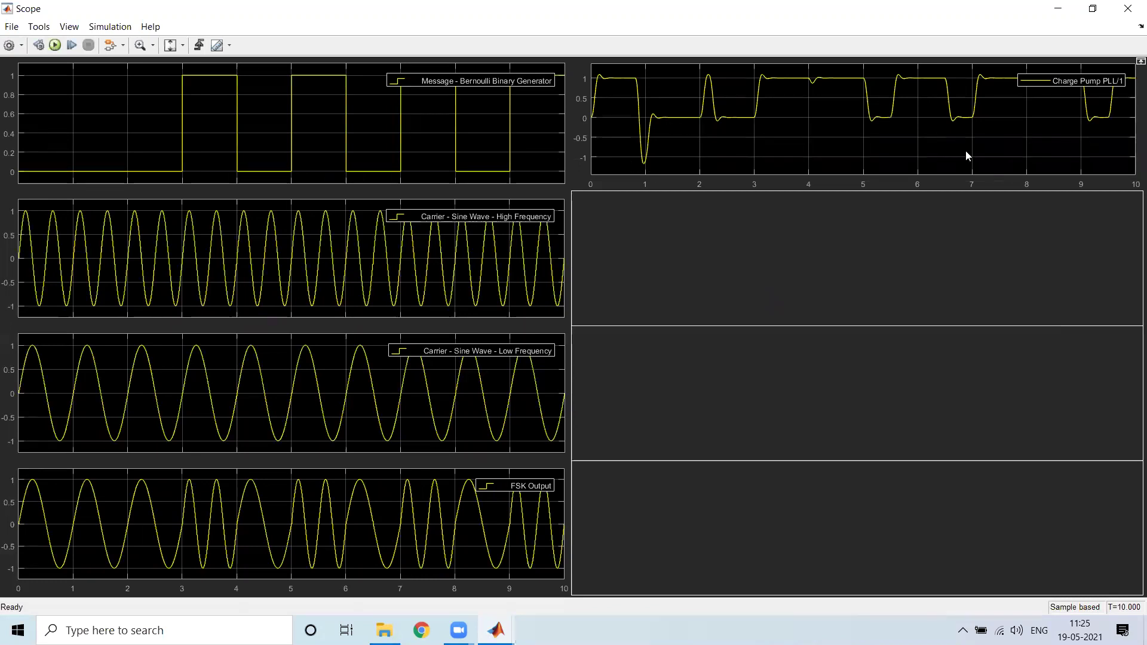
{"action": "key", "text": "alt+Tab"}
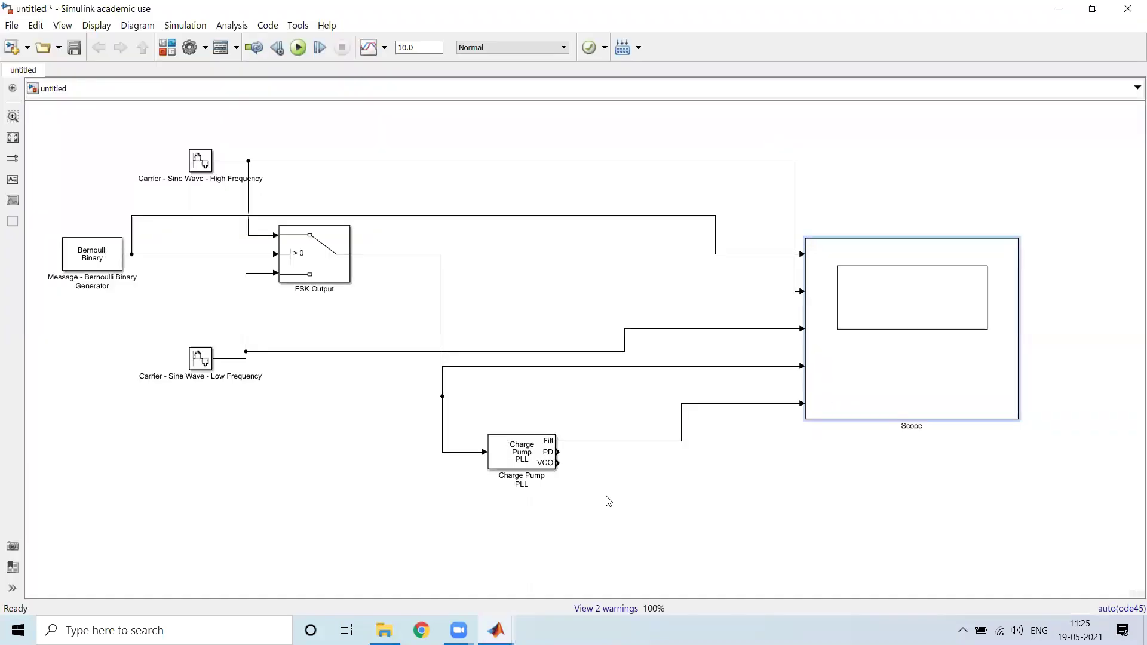
- Switch to the FSK_Expt reference model and examine its Charge Pump PLL filter and VCO parameters
{"action": "key", "text": "alt+Tab"}
{"action": "key", "text": "alt+Tab"}
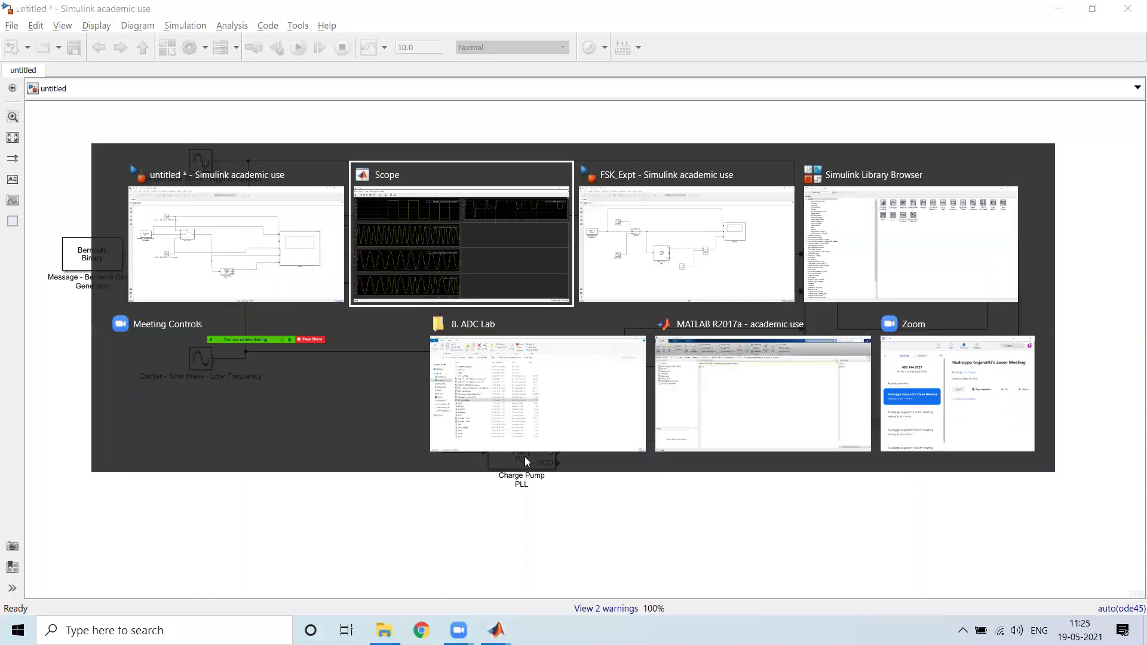
{"action": "double_click", "coordinate": [451, 367]}
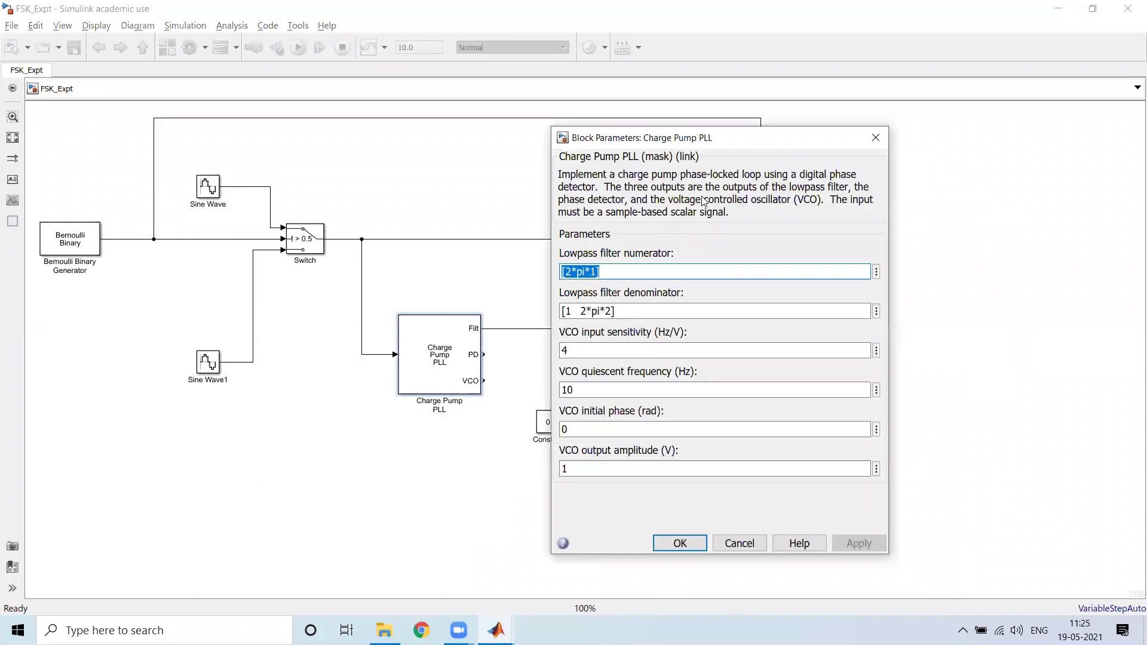
{"action": "left_click", "coordinate": [568, 270]}
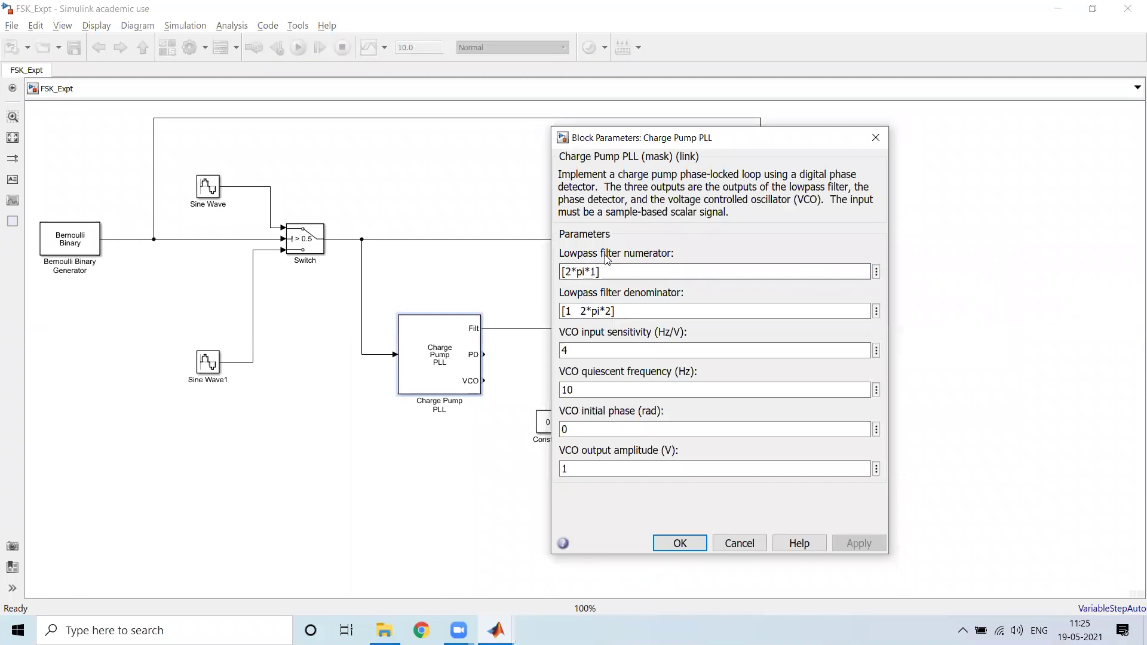
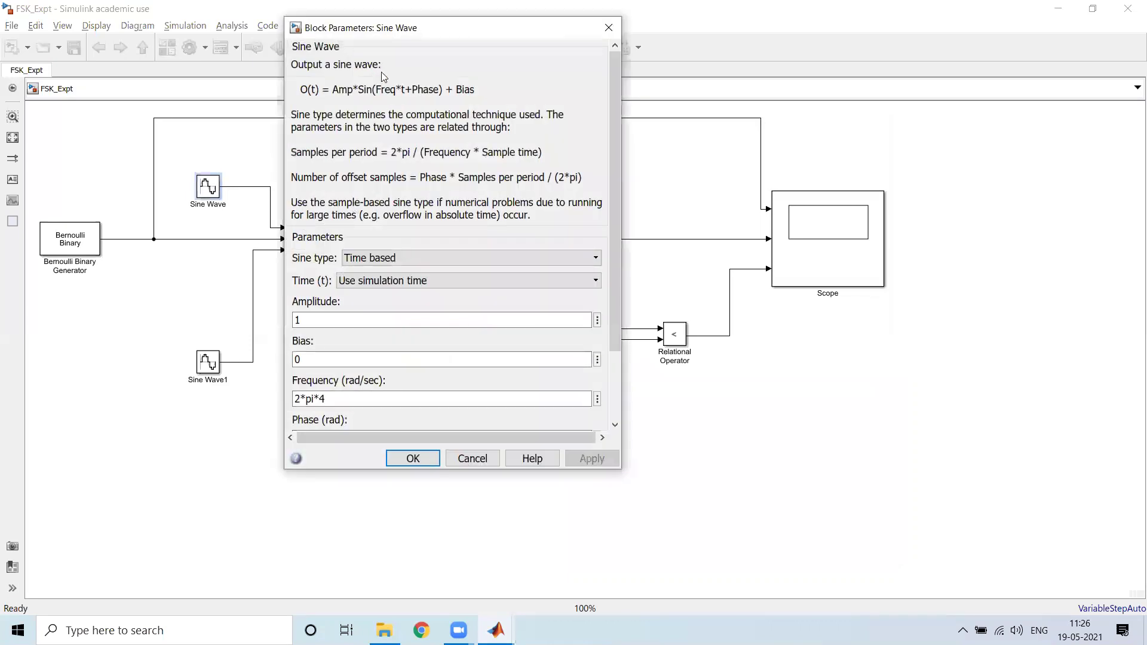
- Compare the frequency settings of the Sine Wave and Sine Wave1 carrier blocks in the FSK_Expt model, closing their parameter dialogs
{"action": "double_click", "coordinate": [206, 366]}
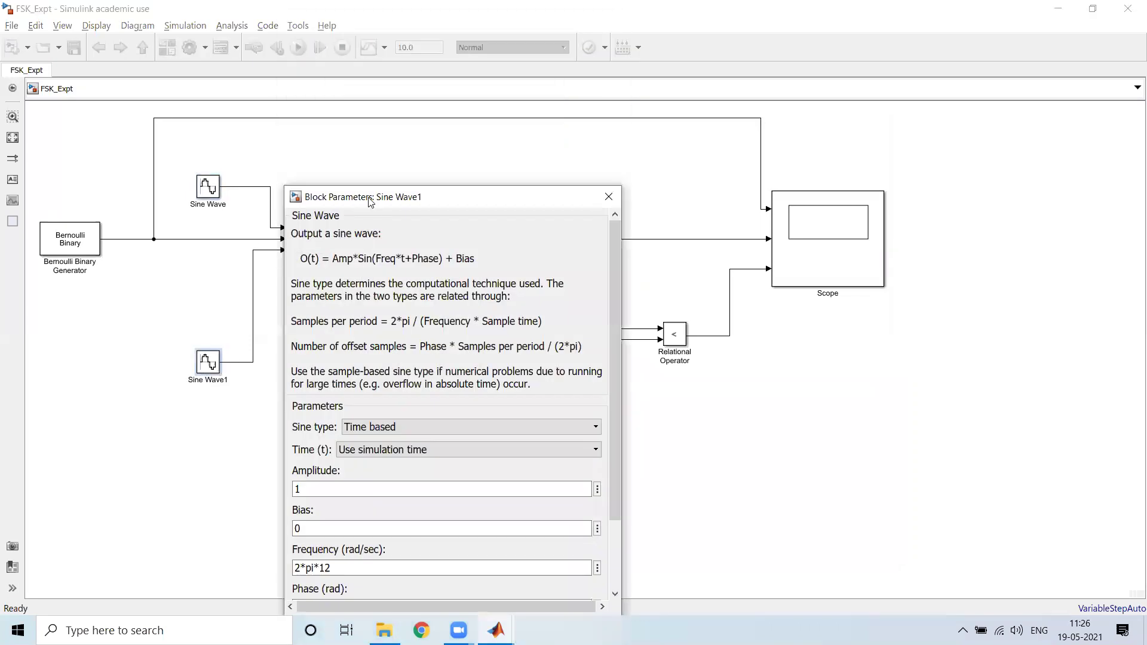
{"action": "left_click_drag", "start_coordinate": [369, 202], "coordinate": [351, 124]}
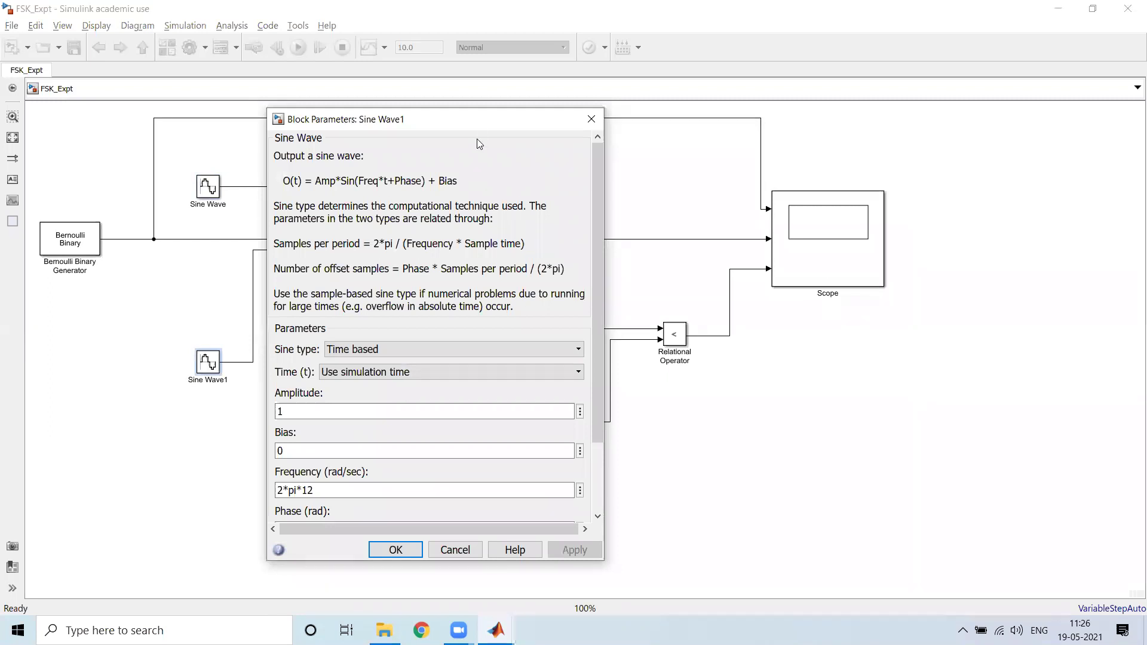
{"action": "left_click_drag", "start_coordinate": [486, 125], "coordinate": [857, 91]}
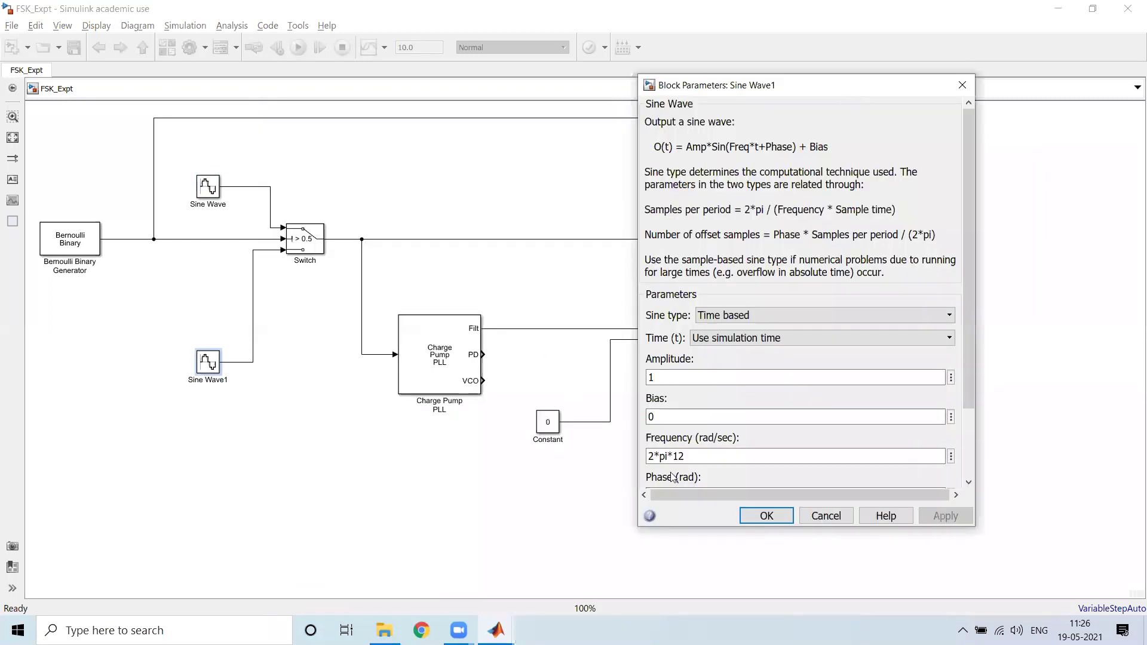
{"action": "left_click", "coordinate": [207, 369]}
{"action": "double_click", "coordinate": [696, 454]}
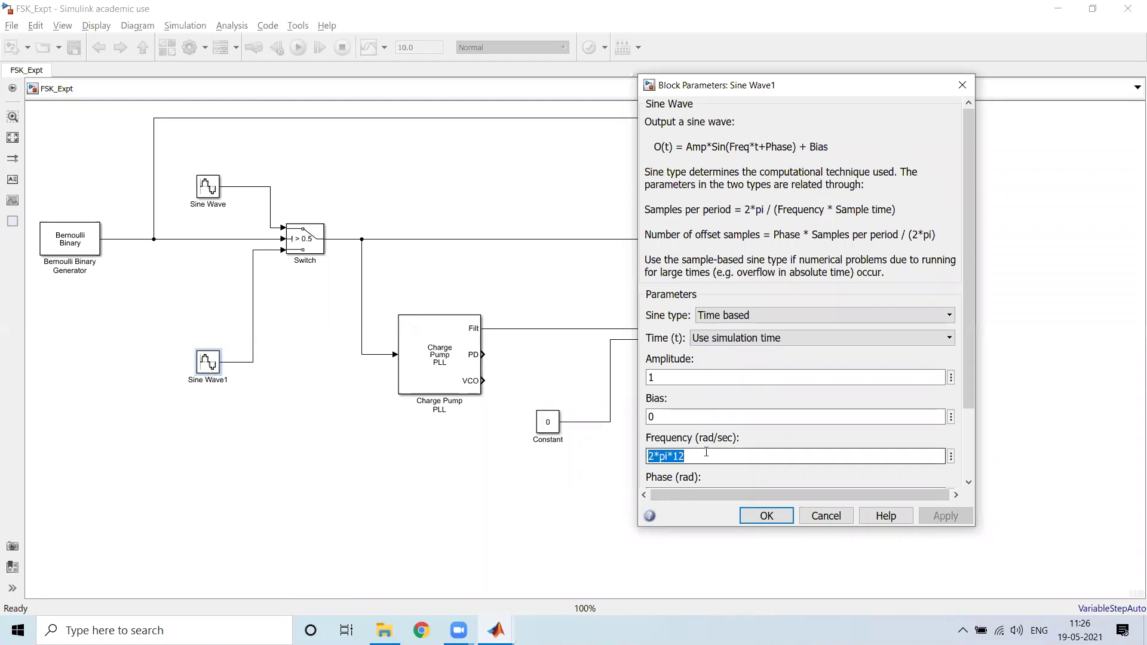
{"action": "left_click", "coordinate": [706, 452]}
{"action": "double_click", "coordinate": [207, 186]}
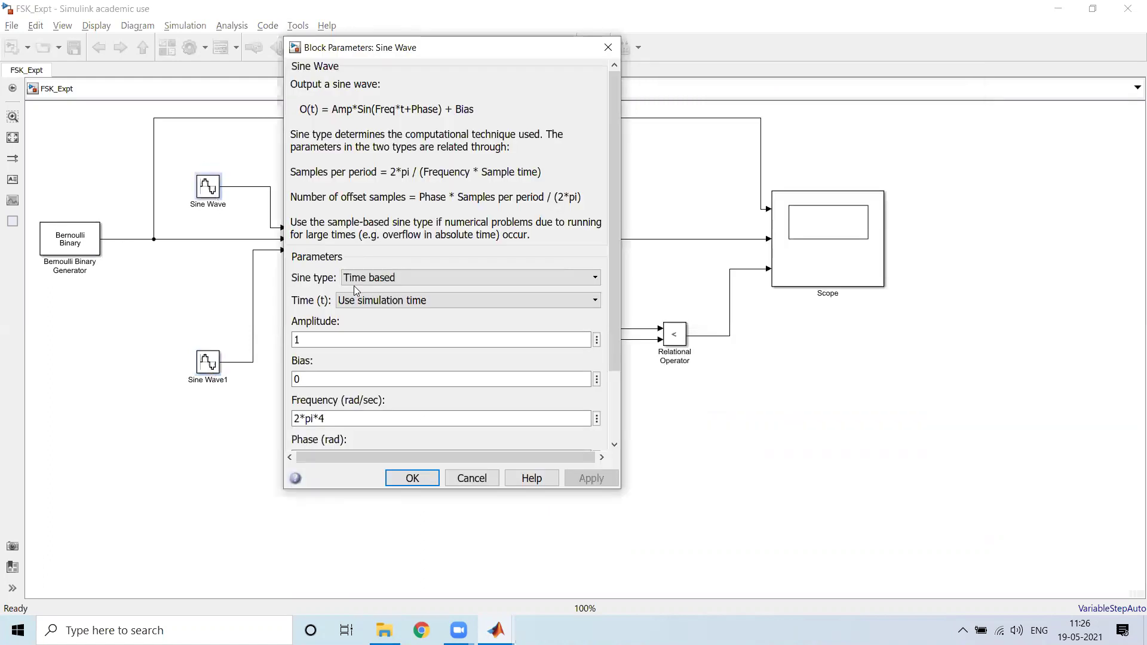
{"action": "double_click", "coordinate": [378, 419]}
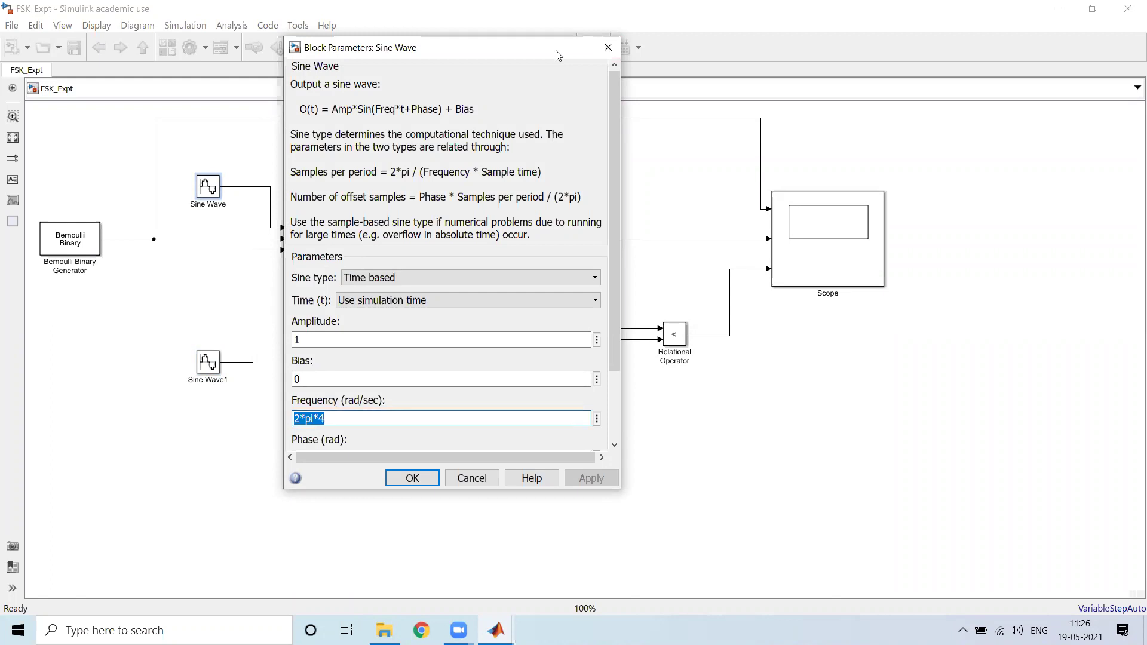
{"action": "left_click", "coordinate": [607, 47]}
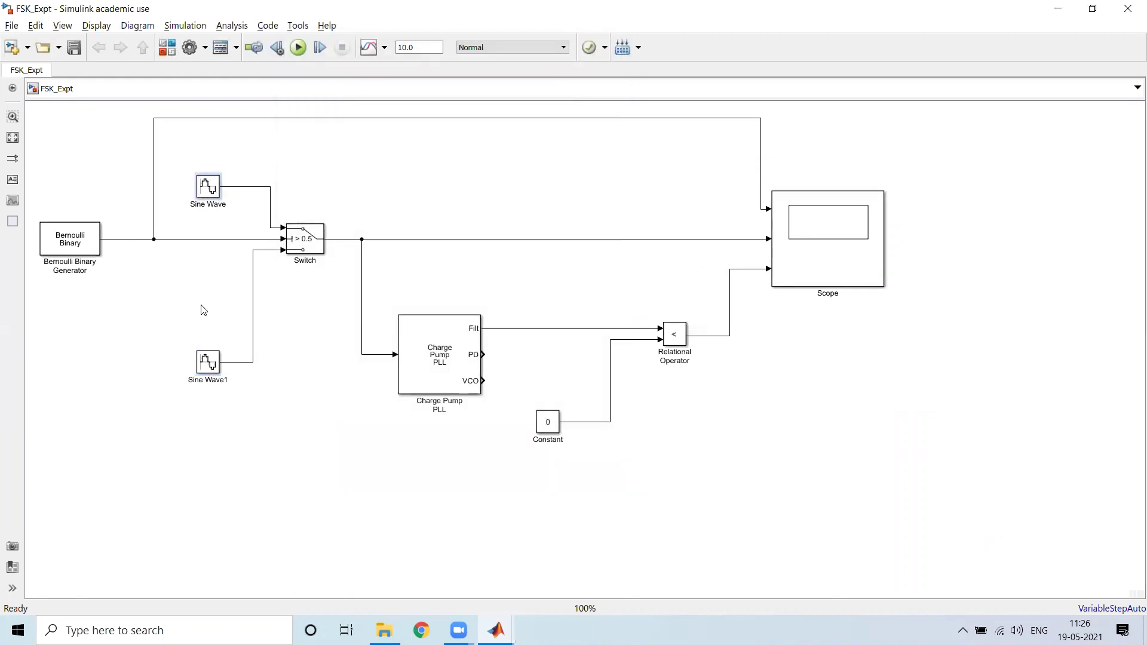
{"action": "left_click", "coordinate": [210, 190]}
{"action": "left_click", "coordinate": [210, 365]}
{"action": "double_click", "coordinate": [211, 365]}
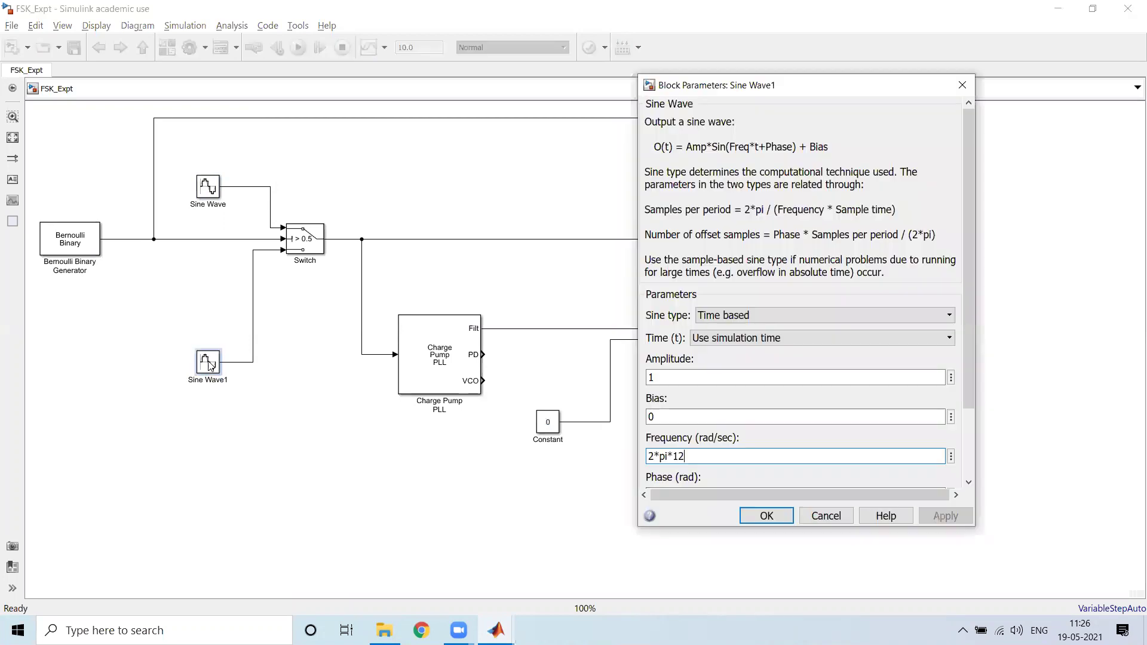
{"action": "left_click", "coordinate": [962, 84]}
- Compare the Charge Pump PLL lowpass filter numerator with the Sine Wave block's frequency in FSK_Expt
{"action": "left_click", "coordinate": [442, 368]}
{"action": "double_click", "coordinate": [443, 368]}
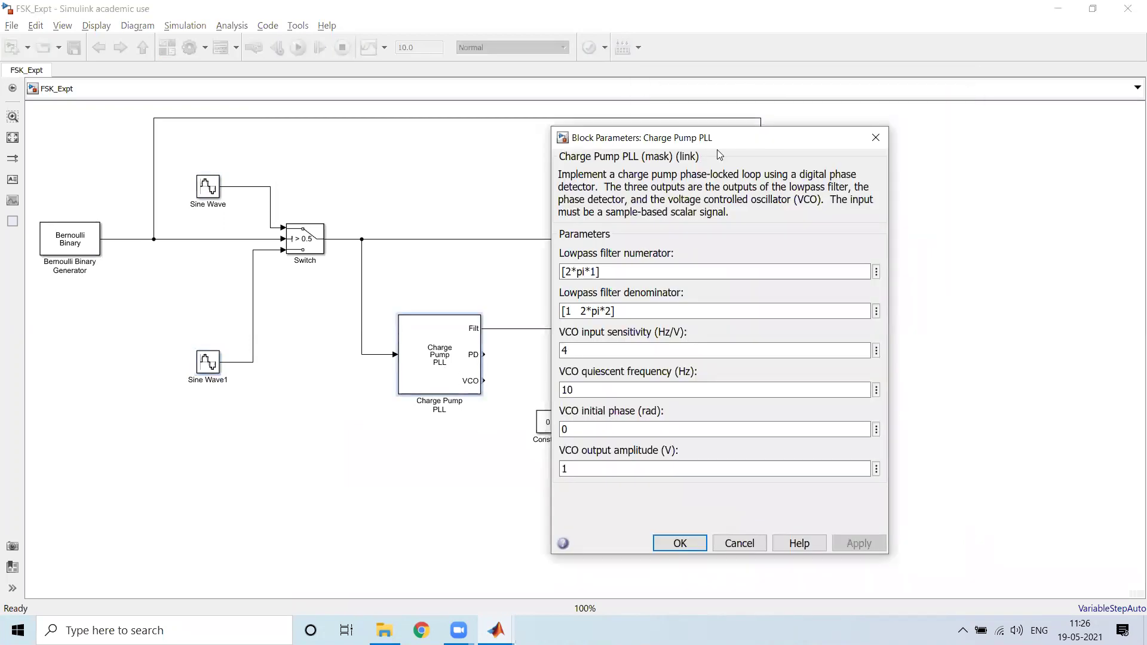
{"action": "left_click_drag", "start_coordinate": [732, 136], "coordinate": [734, 109]}
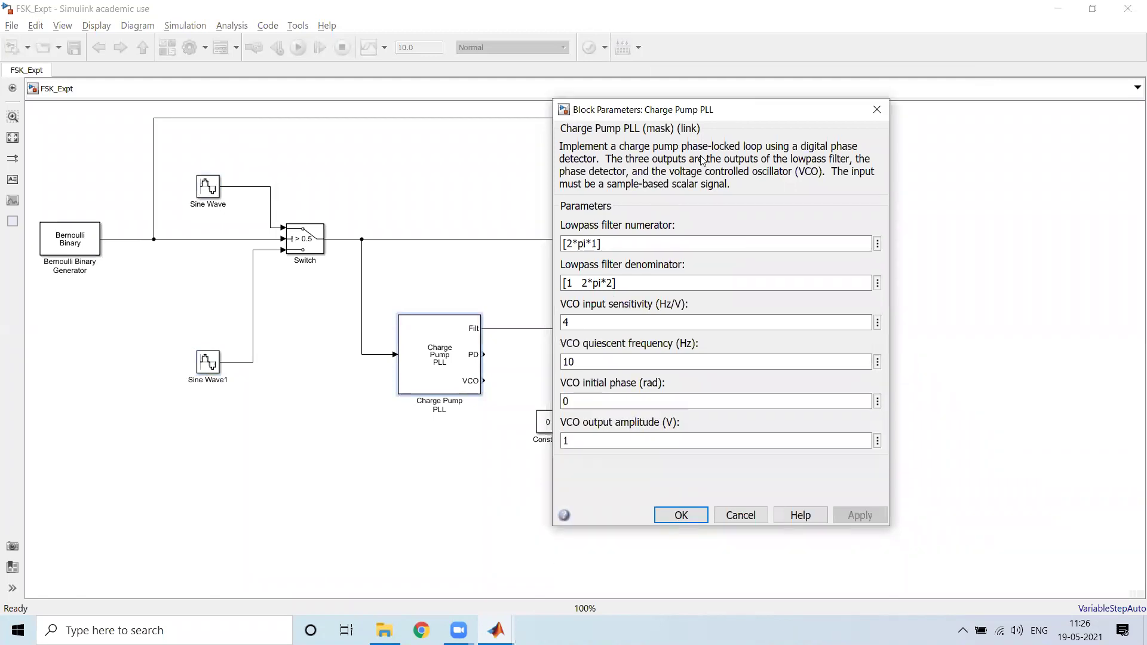
{"action": "triple_click", "coordinate": [598, 244]}
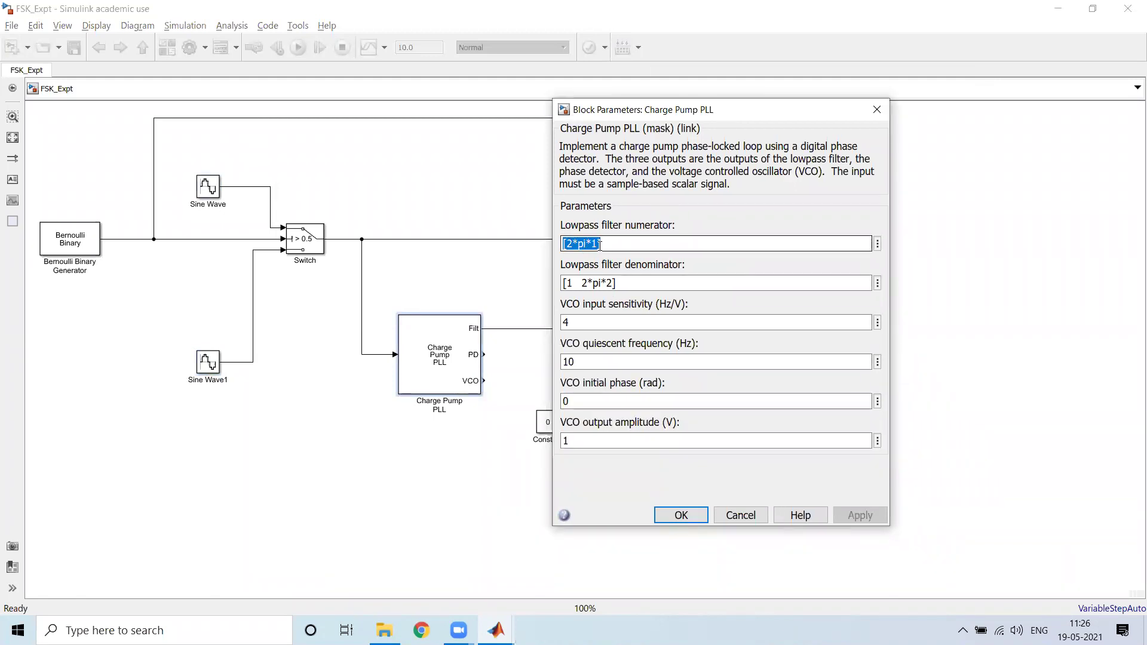
{"action": "left_click", "coordinate": [207, 192]}
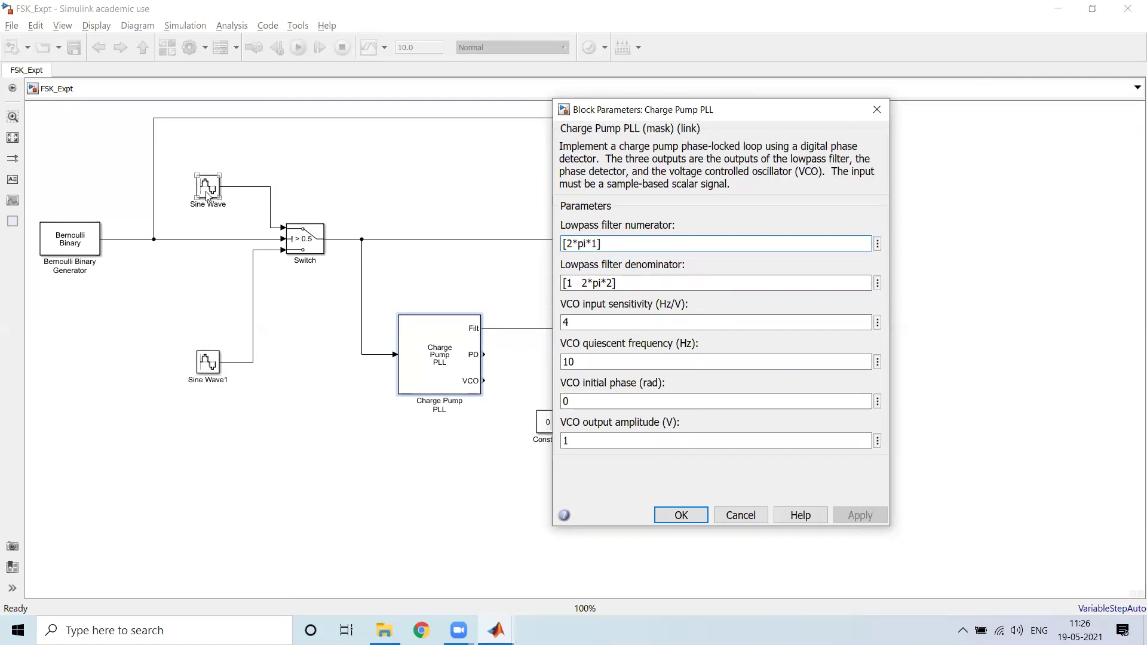
{"action": "double_click", "coordinate": [208, 191]}
{"action": "triple_click", "coordinate": [338, 394]}
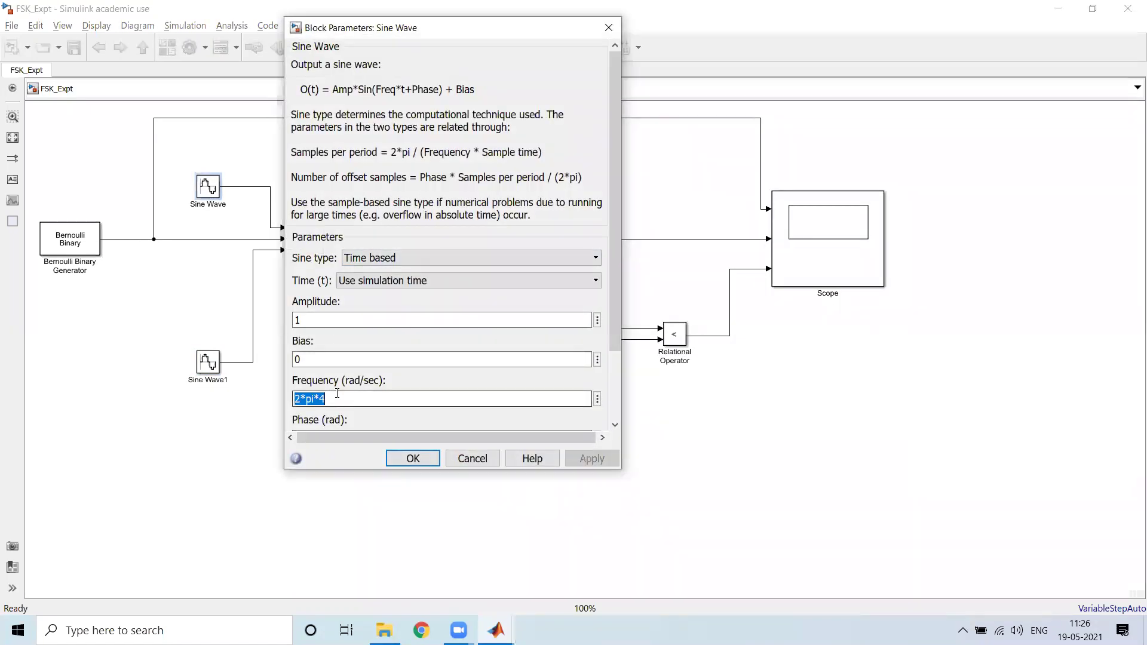
{"action": "left_click", "coordinate": [609, 27]}
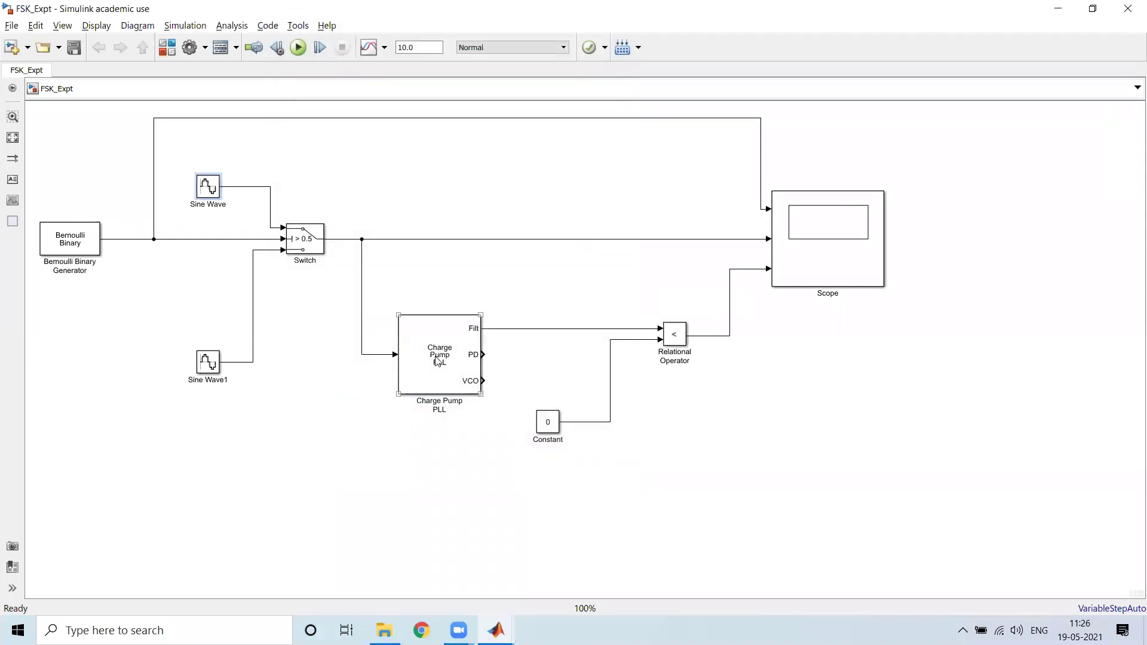
- Examine the Charge Pump PLL lowpass filter numerator and denominator entries and recheck the Sine Wave frequency they relate to
{"action": "double_click", "coordinate": [456, 350]}
{"action": "left_click_drag", "start_coordinate": [669, 112], "coordinate": [684, 84]}
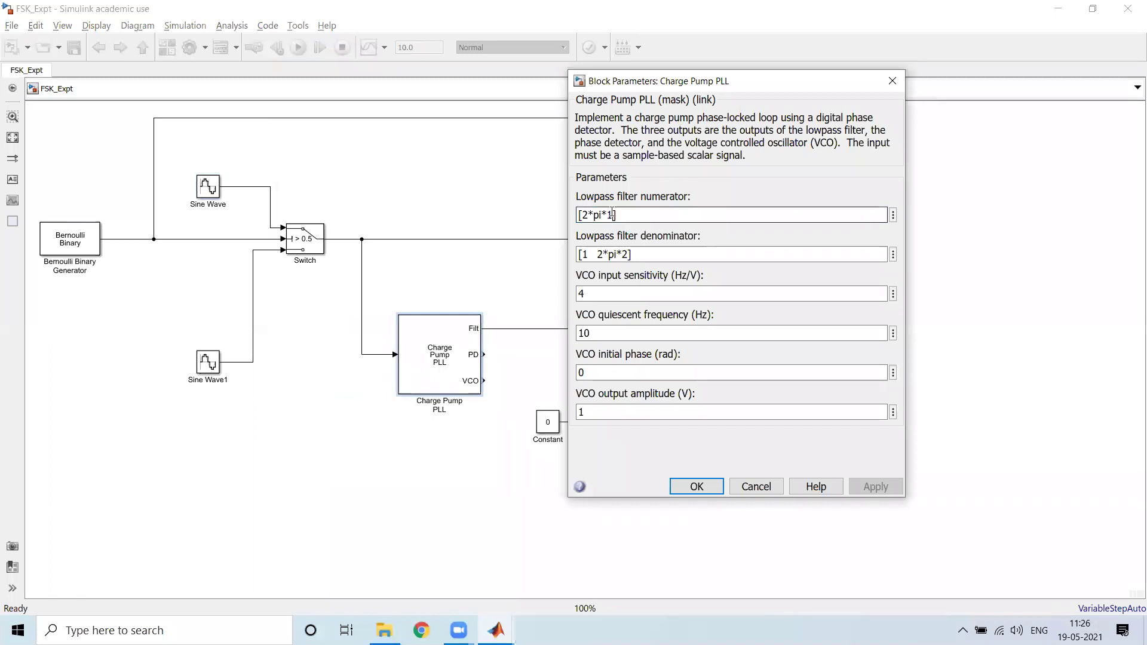
{"action": "left_click", "coordinate": [590, 212]}
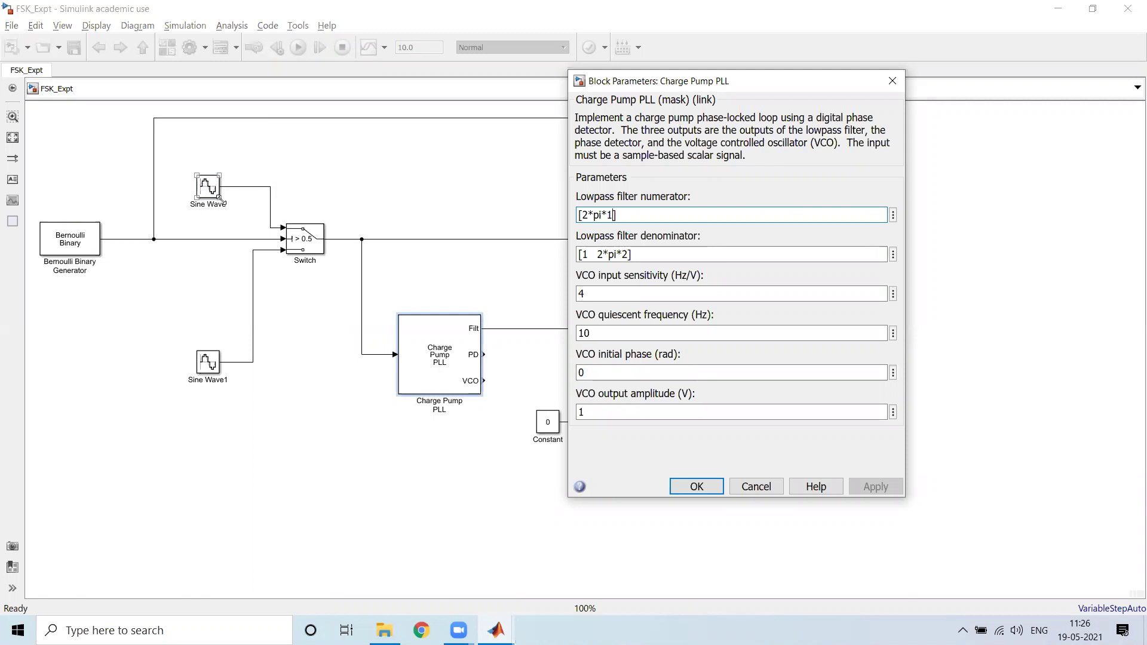
{"action": "left_click", "coordinate": [625, 255]}
{"action": "left_click", "coordinate": [581, 254]}
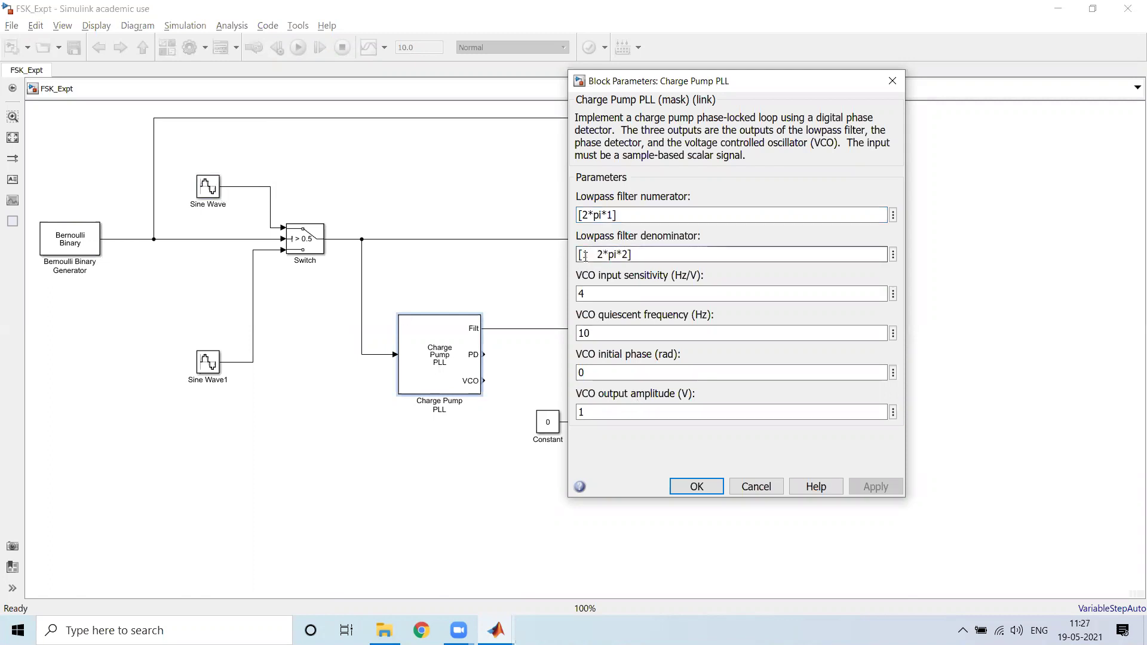
{"action": "left_click_drag", "start_coordinate": [605, 241], "coordinate": [702, 237]}
{"action": "left_click", "coordinate": [588, 257]}
{"action": "left_click", "coordinate": [586, 257]}
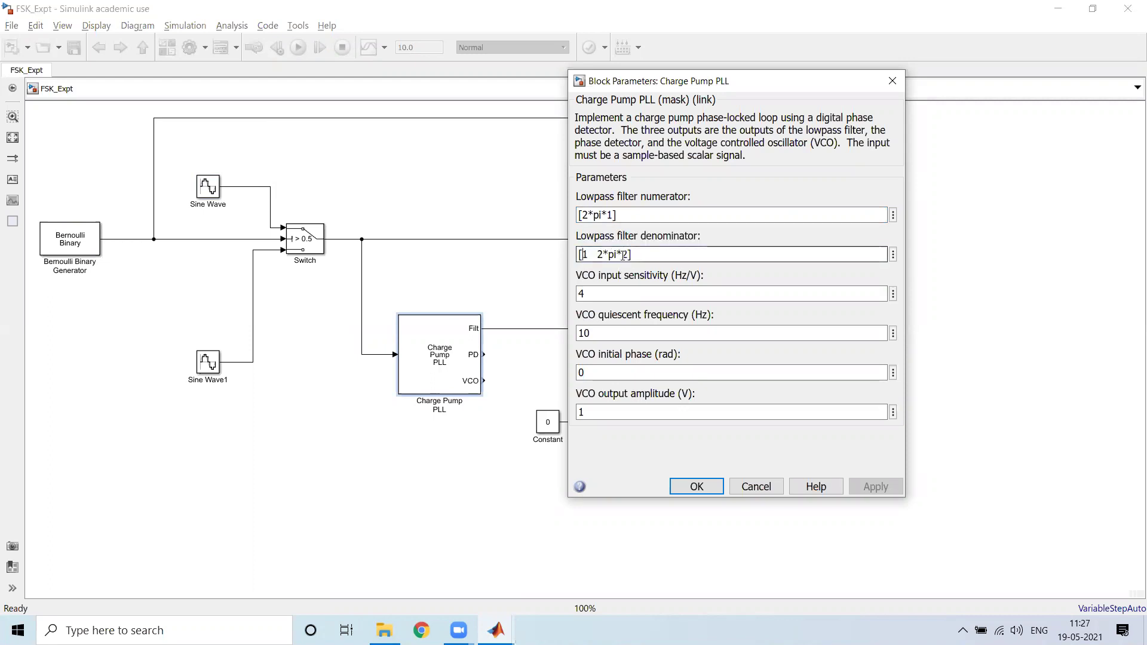
{"action": "double_click", "coordinate": [208, 187]}
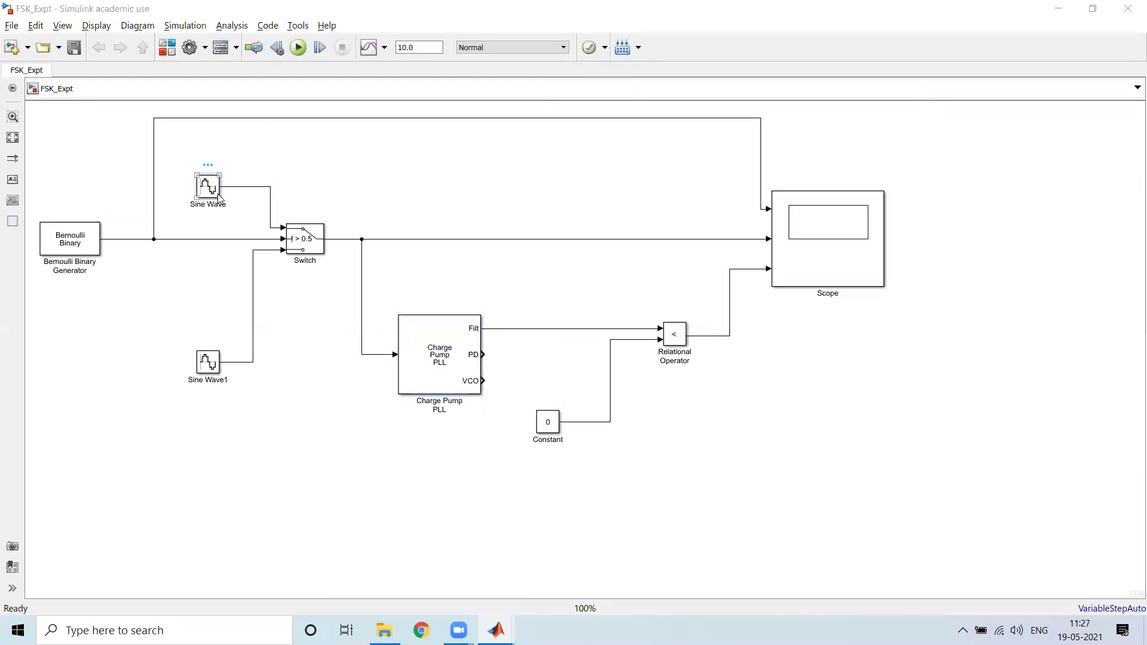
{"action": "left_click", "coordinate": [345, 396]}
{"action": "left_click", "coordinate": [354, 397]}
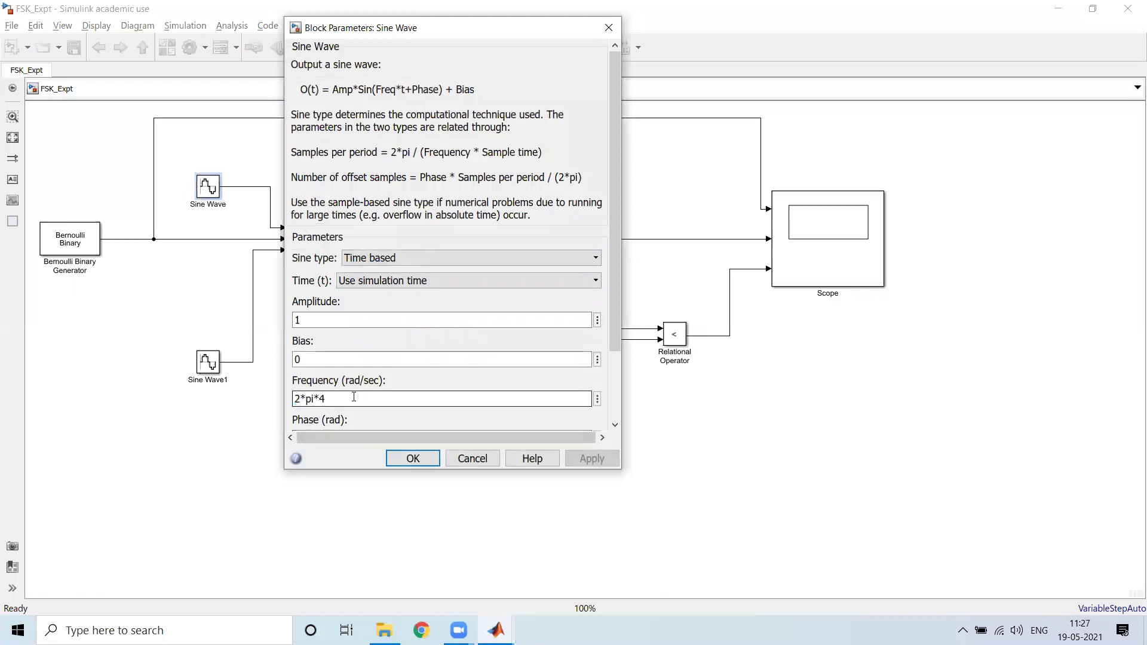
{"action": "left_click", "coordinate": [609, 27]}
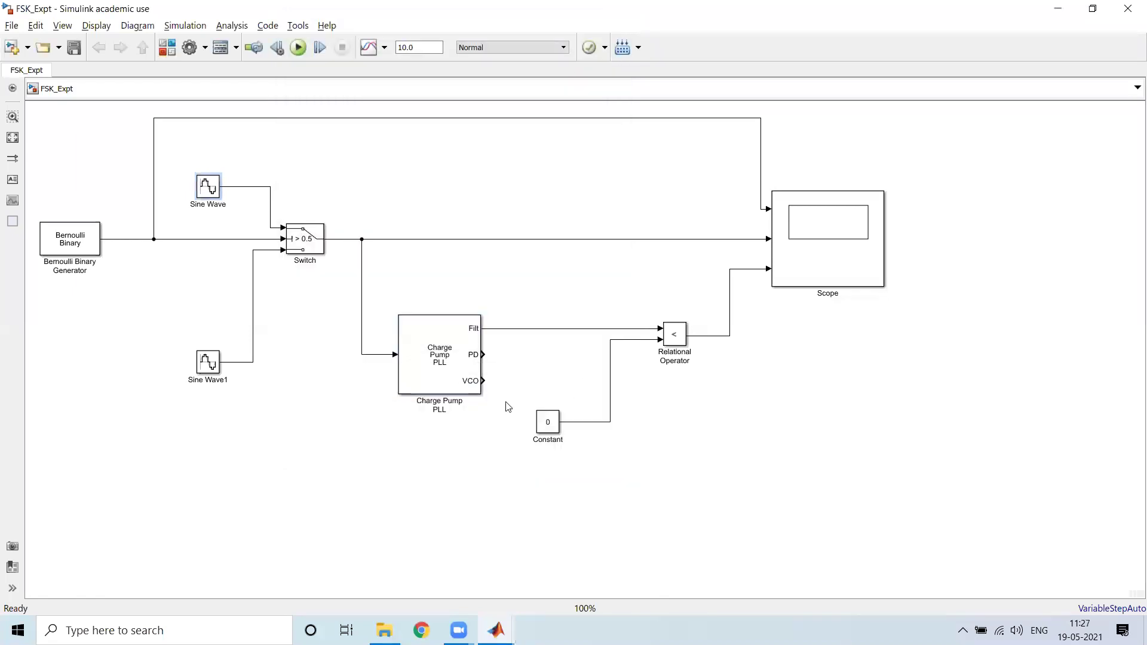
- Review the reference Charge Pump PLL's filter coefficients, VCO input sensitivity and quiescent frequency, closing its parameters
{"action": "double_click", "coordinate": [440, 358]}
{"action": "left_click", "coordinate": [652, 250]}
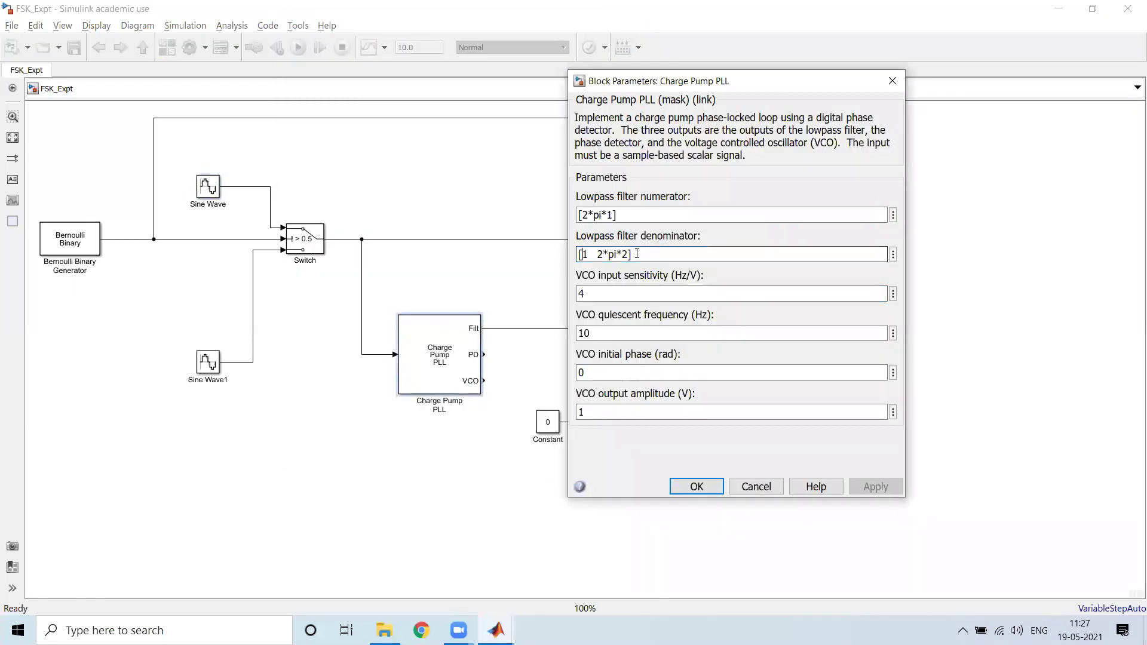
{"action": "double_click", "coordinate": [642, 210]}
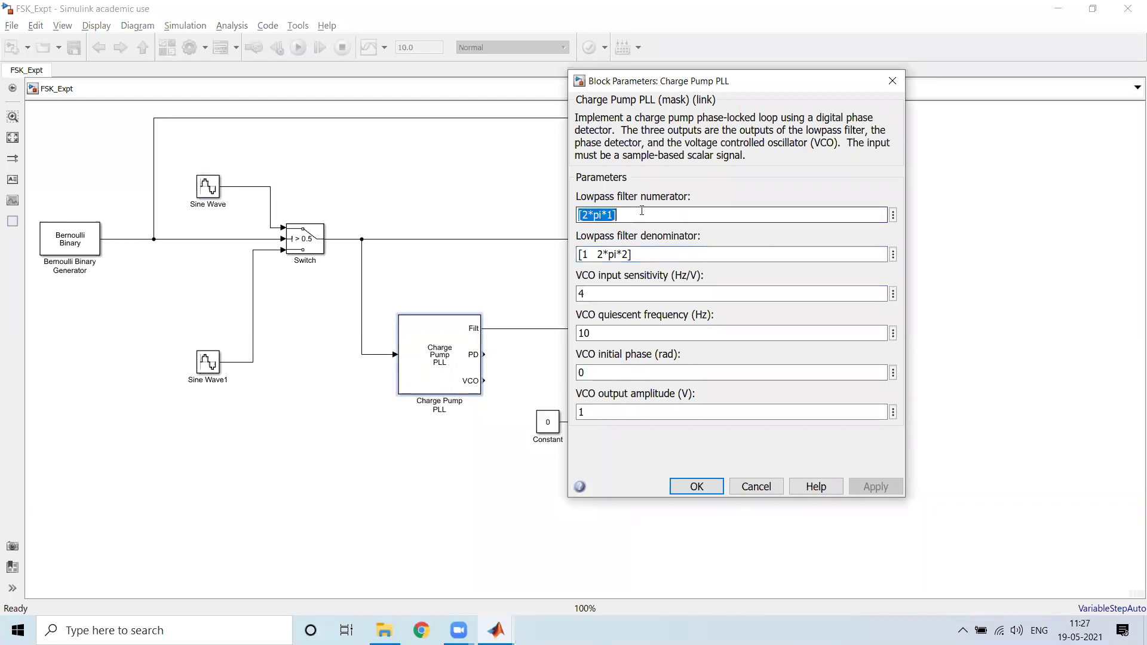
{"action": "double_click", "coordinate": [652, 254]}
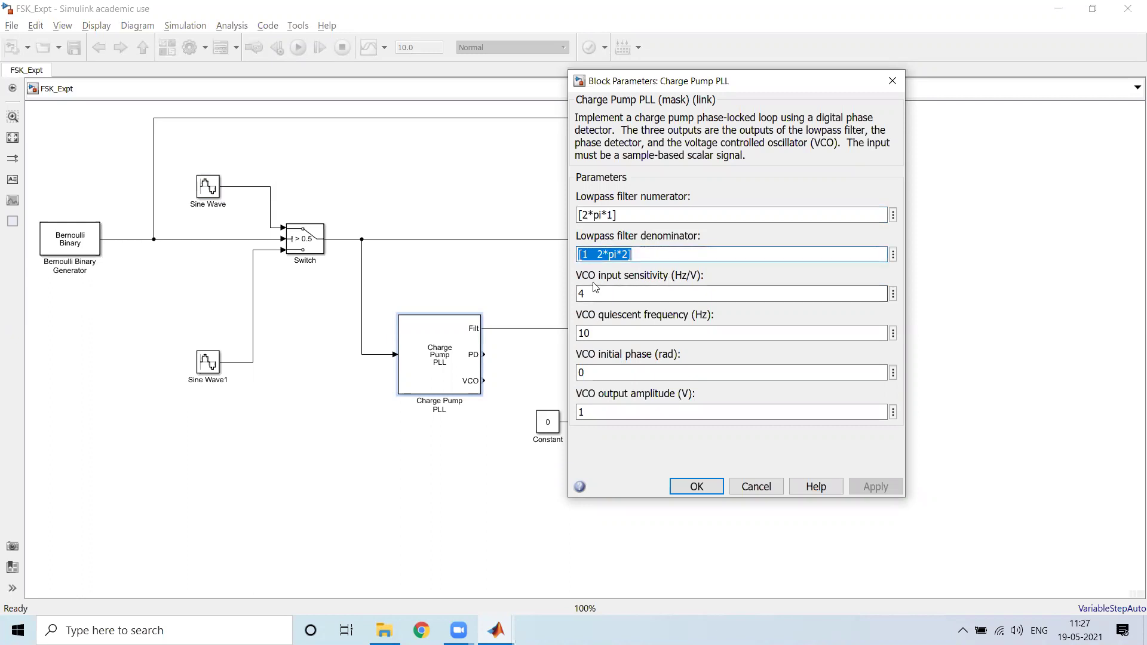
{"action": "left_click_drag", "start_coordinate": [578, 275], "coordinate": [679, 310]}
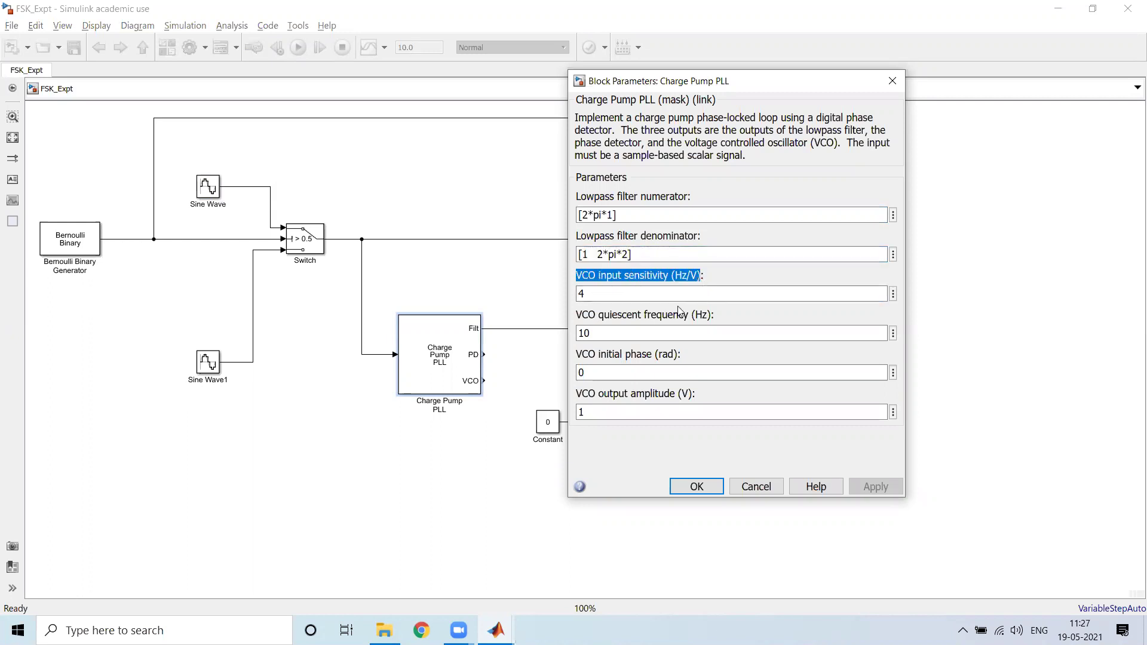
{"action": "double_click", "coordinate": [619, 294]}
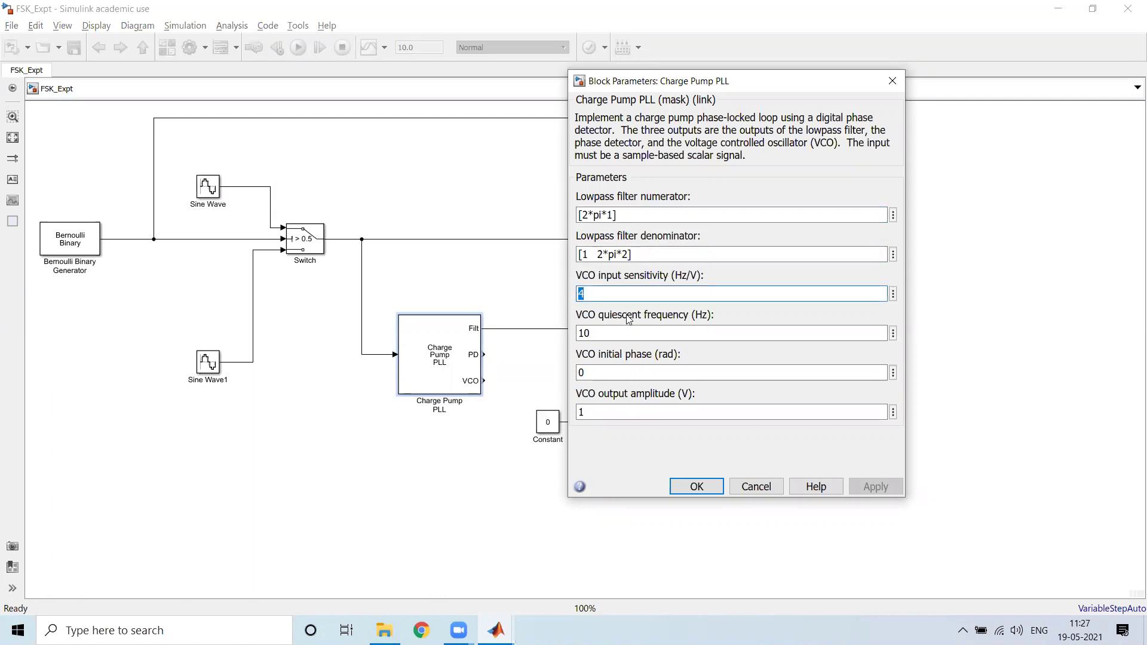
{"action": "double_click", "coordinate": [612, 335]}
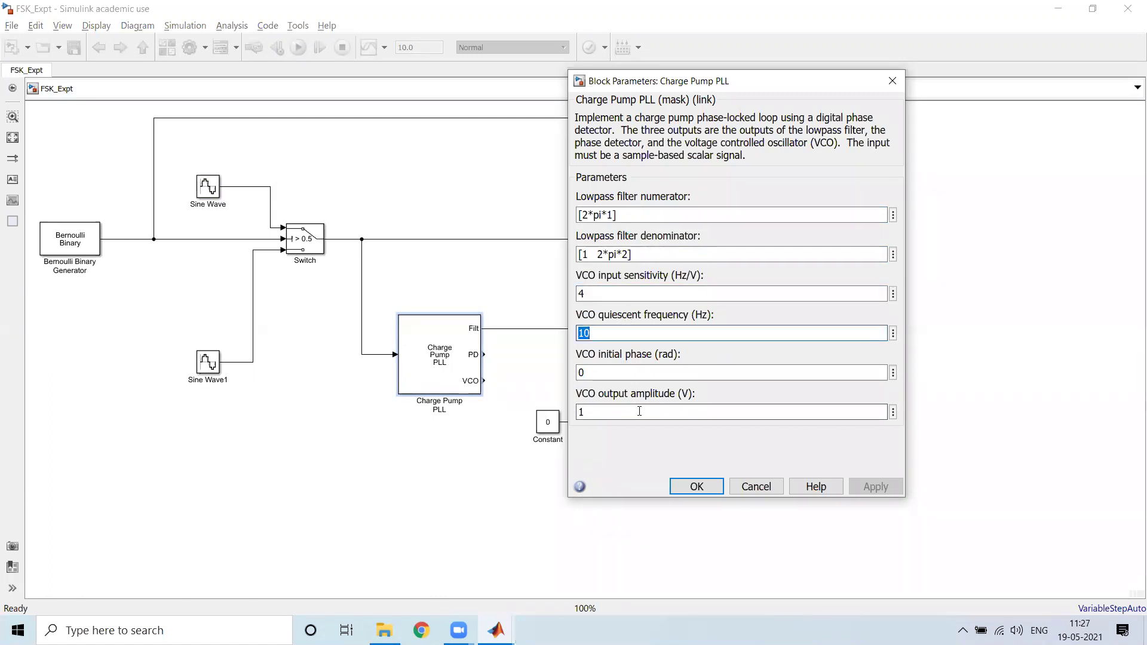
{"action": "left_click", "coordinate": [616, 373]}
{"action": "double_click", "coordinate": [614, 293]}
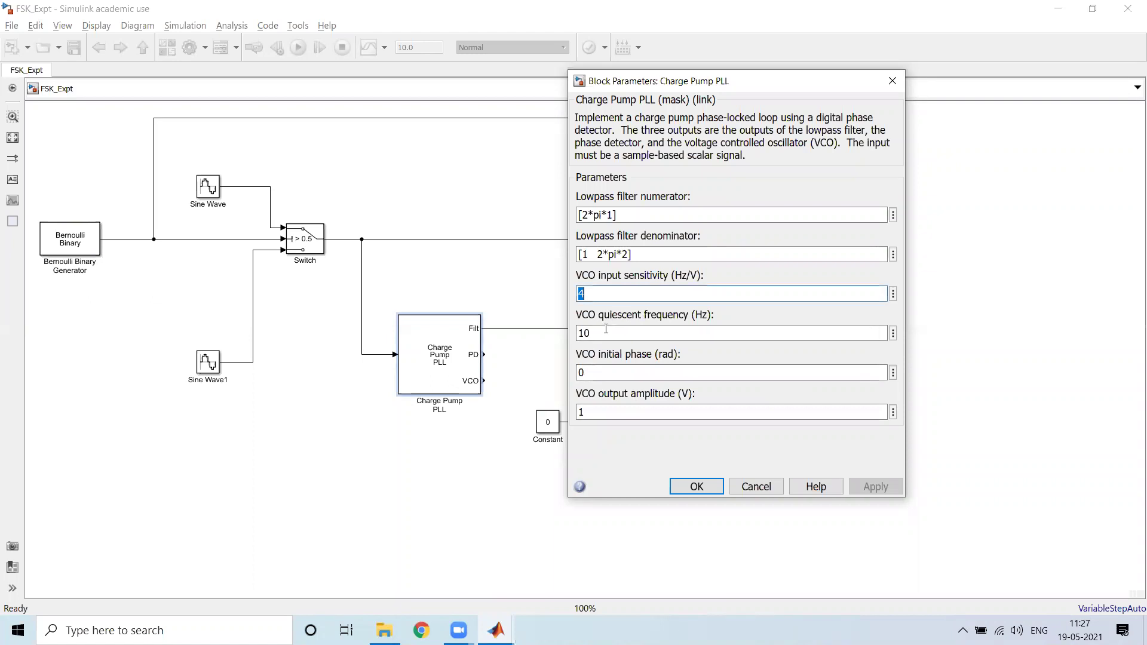
{"action": "left_click", "coordinate": [896, 81]}
- Switch back to the untitled model and check the frequency settings of the high-frequency and low-frequency carrier blocks
{"action": "key", "text": "alt+Tab"}
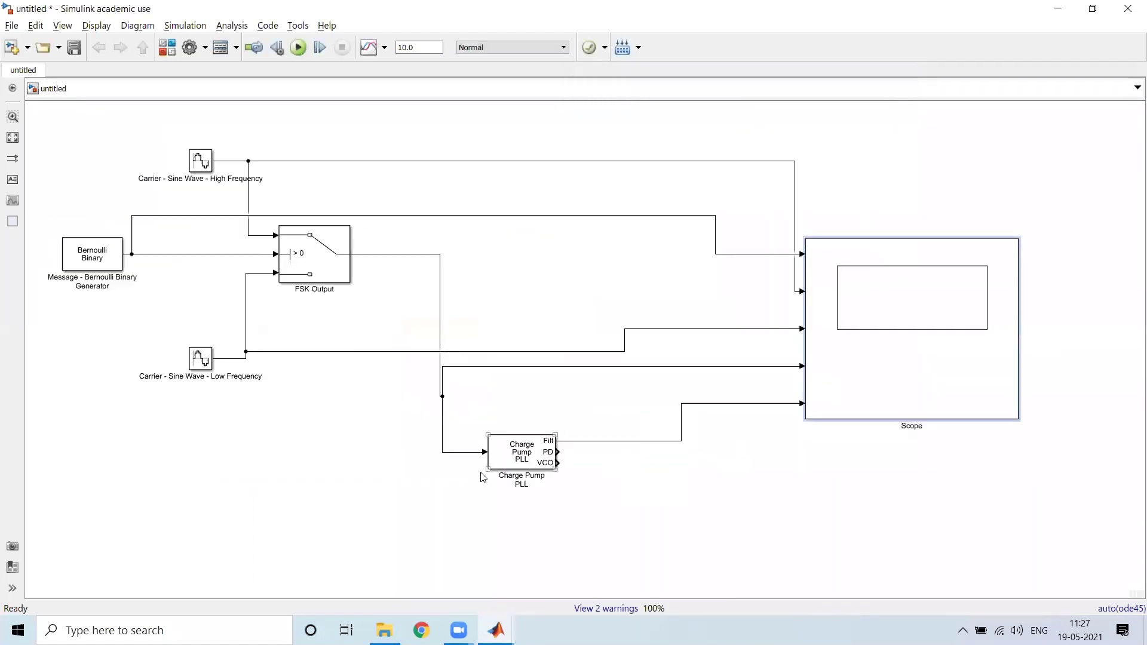
{"action": "double_click", "coordinate": [526, 457]}
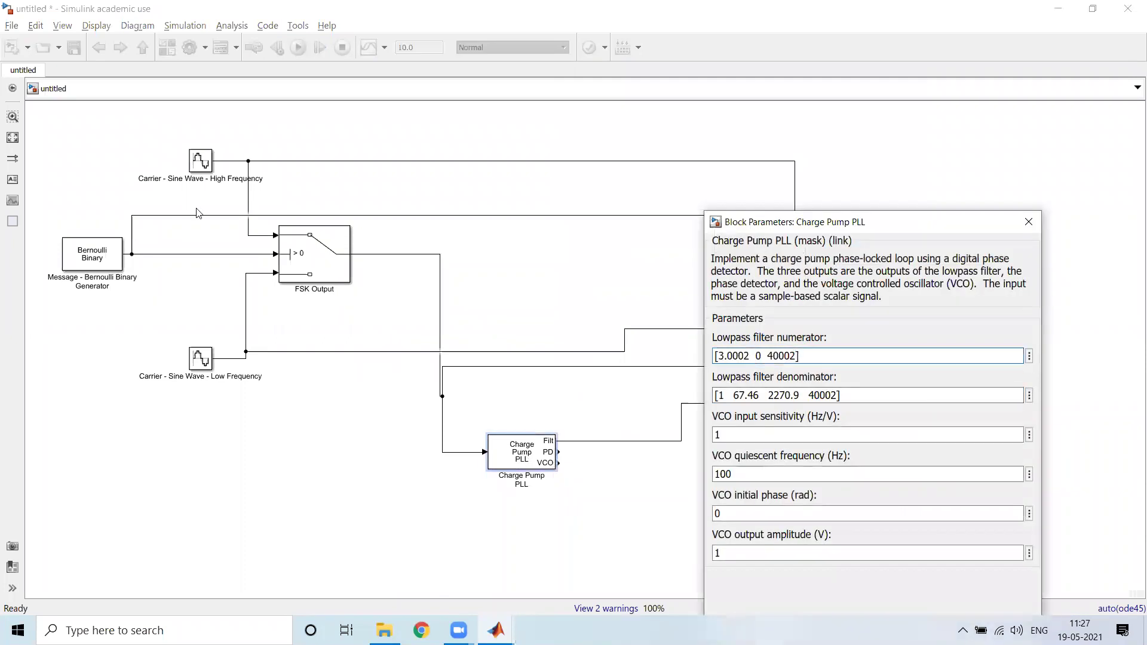
{"action": "double_click", "coordinate": [203, 163]}
{"action": "triple_click", "coordinate": [332, 383]}
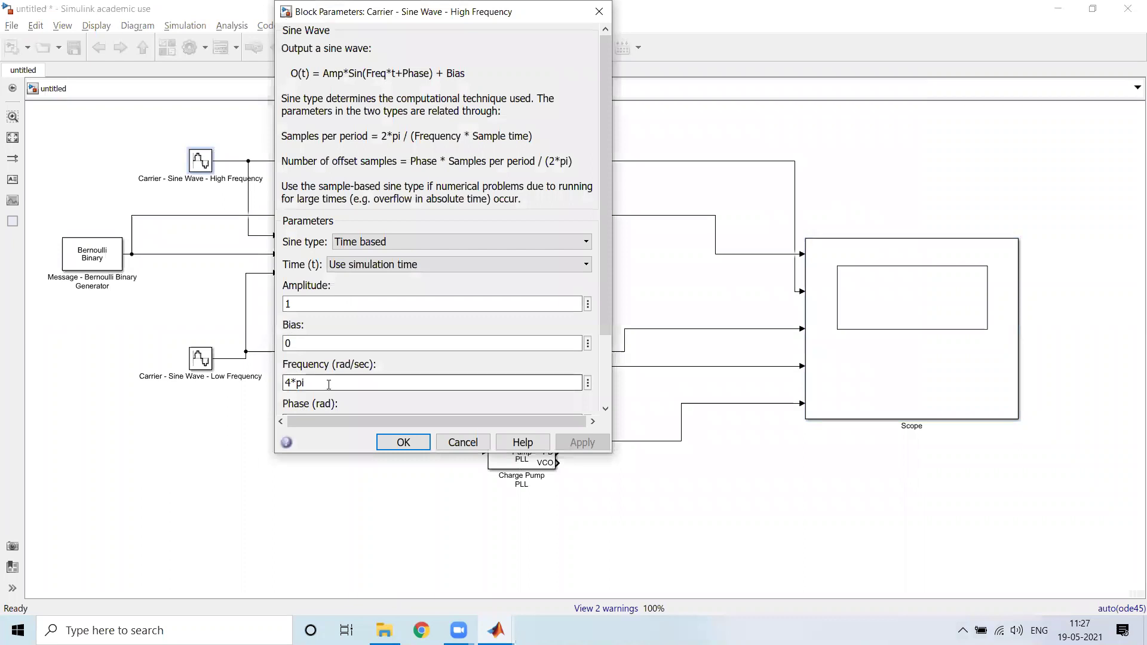
{"action": "left_click_drag", "start_coordinate": [567, 36], "coordinate": [559, 78]}
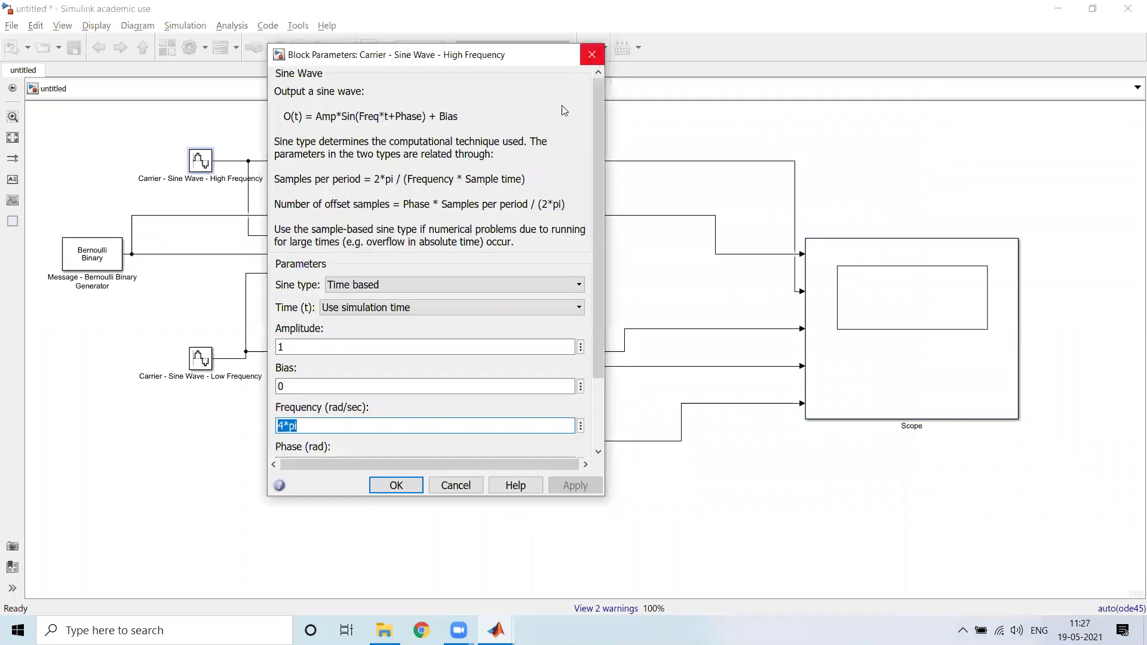
{"action": "left_click", "coordinate": [592, 54]}
{"action": "left_click", "coordinate": [203, 359]}
{"action": "double_click", "coordinate": [202, 358]}
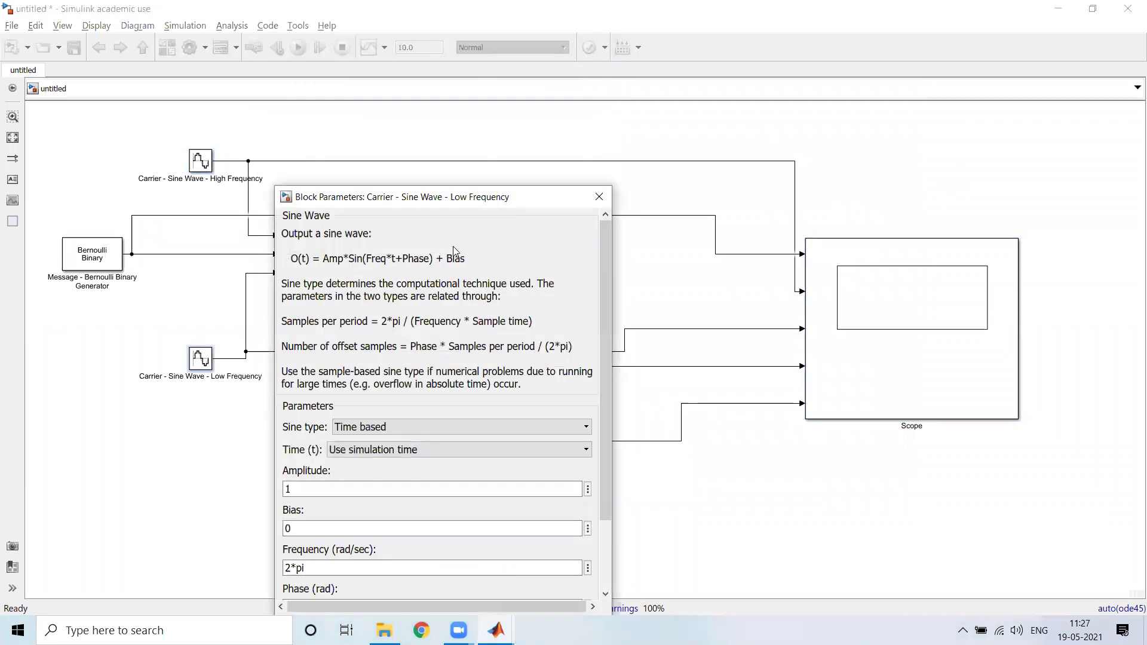
{"action": "left_click_drag", "start_coordinate": [473, 195], "coordinate": [452, 100]}
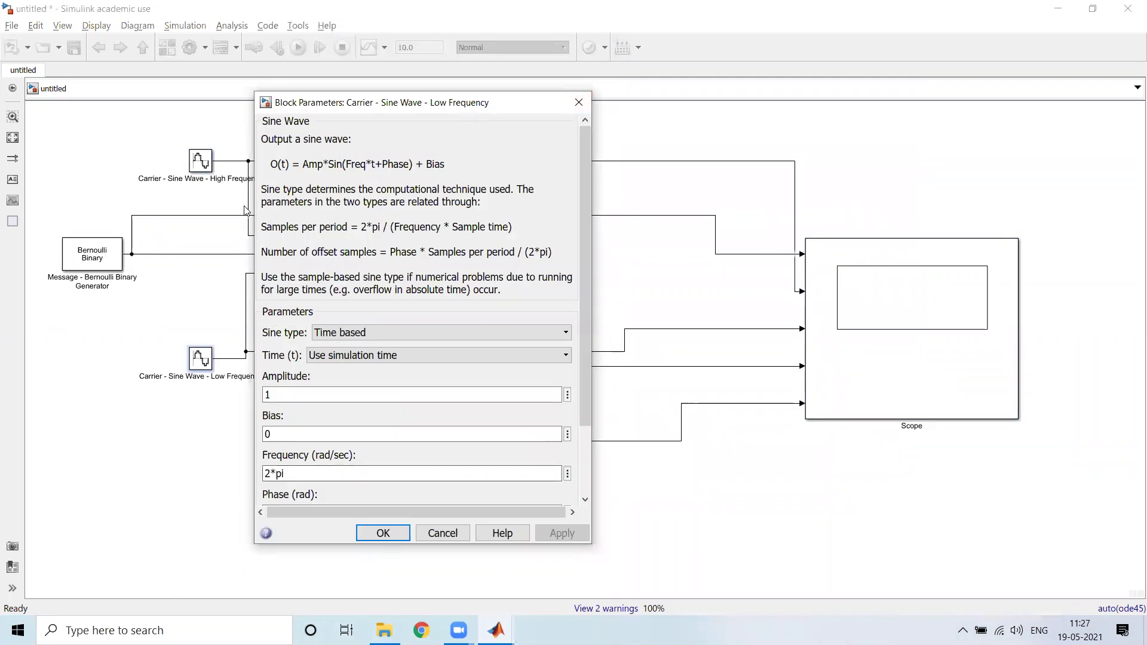
{"action": "left_click", "coordinate": [579, 103]}
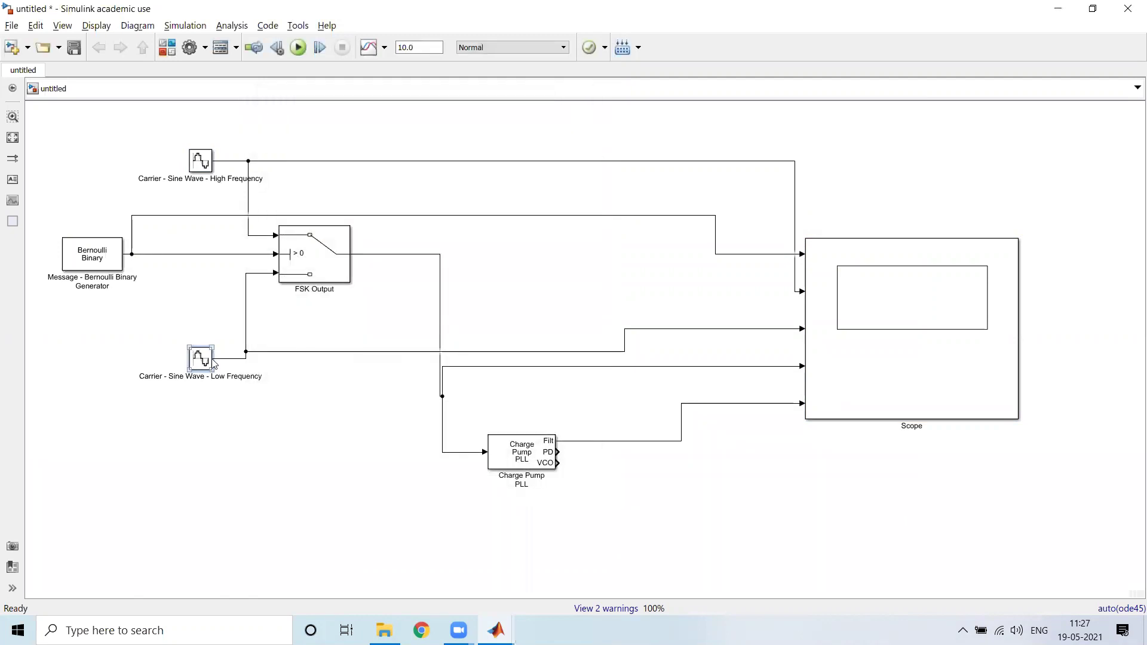
- Set the lowpass filter numerator of the untitled model's Charge Pump PLL block to [1*pi]
{"action": "double_click", "coordinate": [553, 459]}
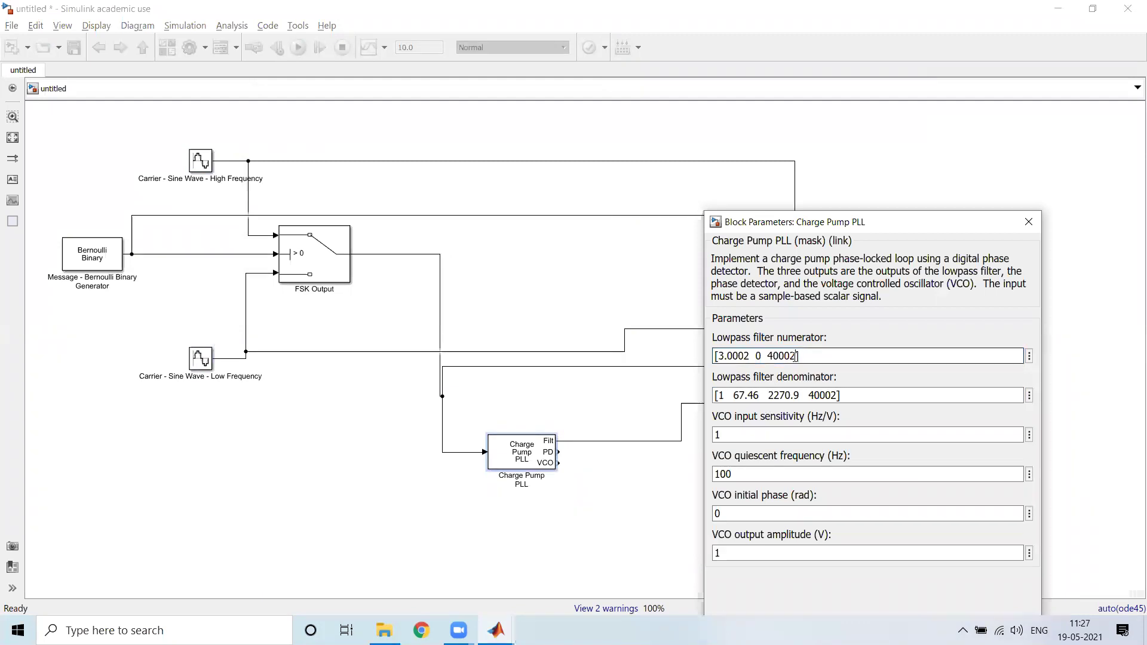
{"action": "key", "text": "shift+Left"}
{"action": "key", "text": "shift+Left"}
{"action": "key", "text": "shift+Left"}
{"action": "key", "text": "shift+Left"}
{"action": "key", "text": "shift+Left"}
{"action": "key", "text": "shift+Left"}
{"action": "key", "text": "shift+Left"}
{"action": "key", "text": "shift+Left"}
{"action": "key", "text": "shift+Left"}
{"action": "key", "text": "shift+Left"}
{"action": "key", "text": "shift+Left"}
{"action": "key", "text": "shift+Left"}
{"action": "key", "text": "shift+Left"}
{"action": "key", "text": "shift+Left"}
{"action": "key", "text": "shift+Left"}
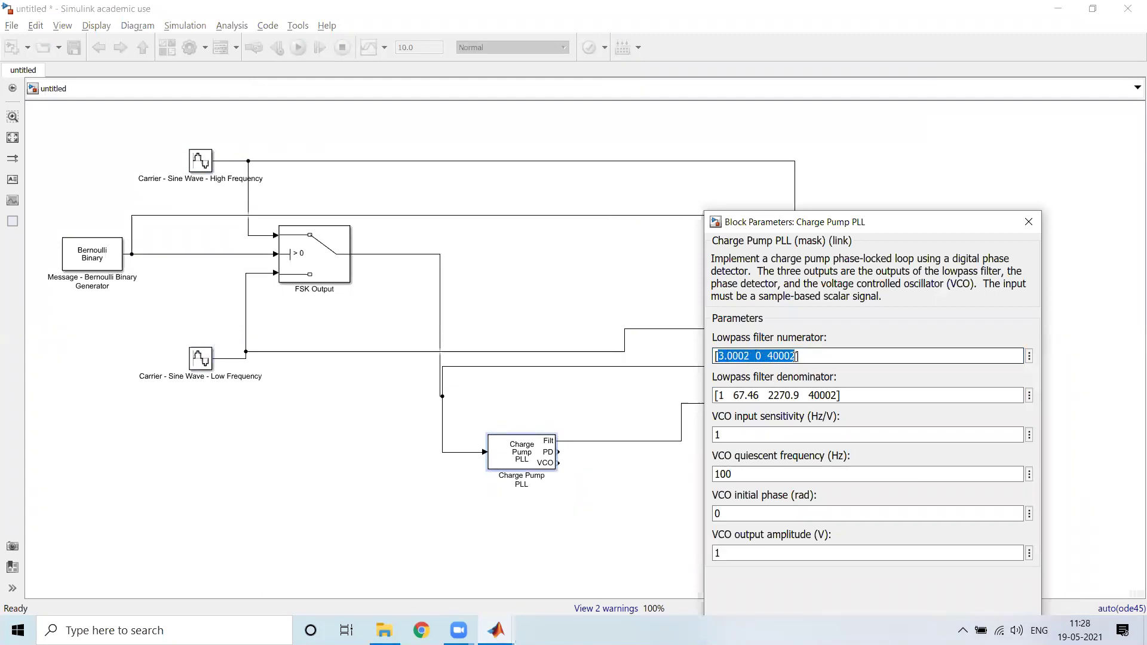
{"action": "type", "text": "pi1*"}
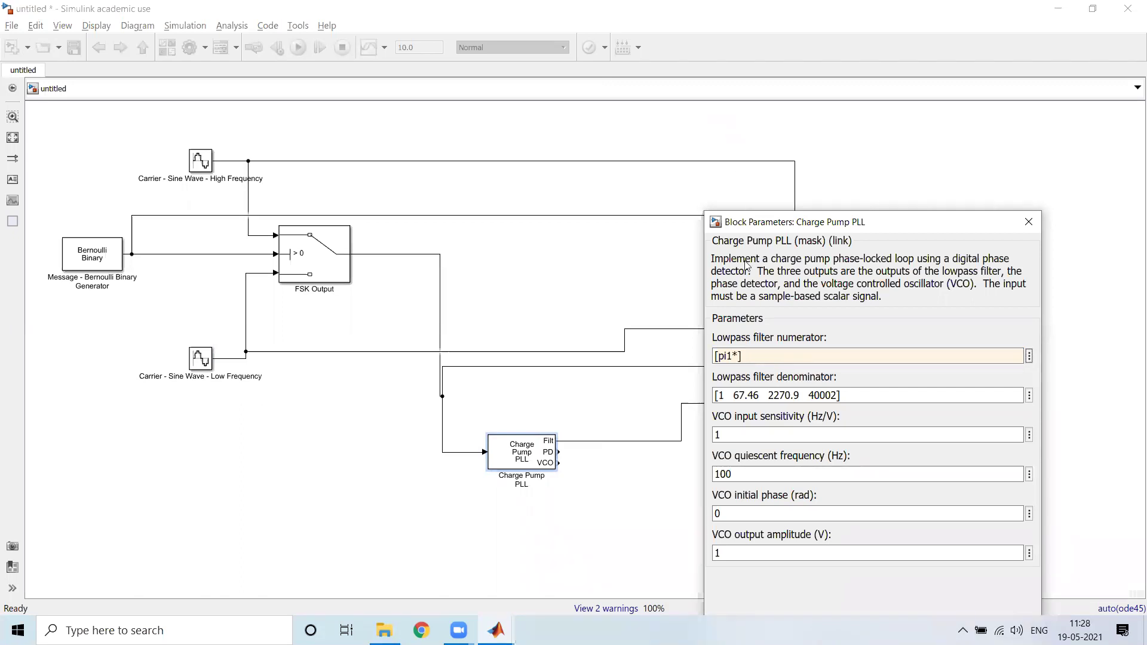
{"action": "key", "text": "shift+Left"}
{"action": "key", "text": "shift+Left"}
{"action": "key", "text": "shift+Left"}
{"action": "key", "text": "shift+Left"}
{"action": "key", "text": "shift+Left"}
{"action": "left_click", "coordinate": [763, 350]}
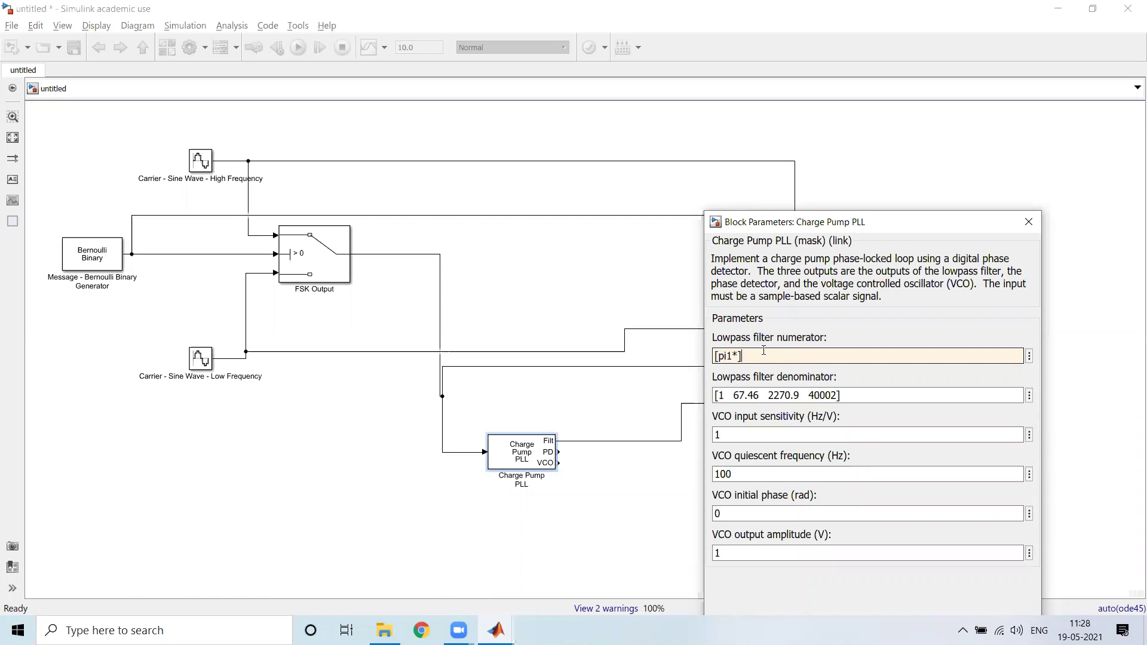
{"action": "key", "text": "BackSpace"}
{"action": "key", "text": "BackSpace"}
{"action": "type", "text": "1*"}
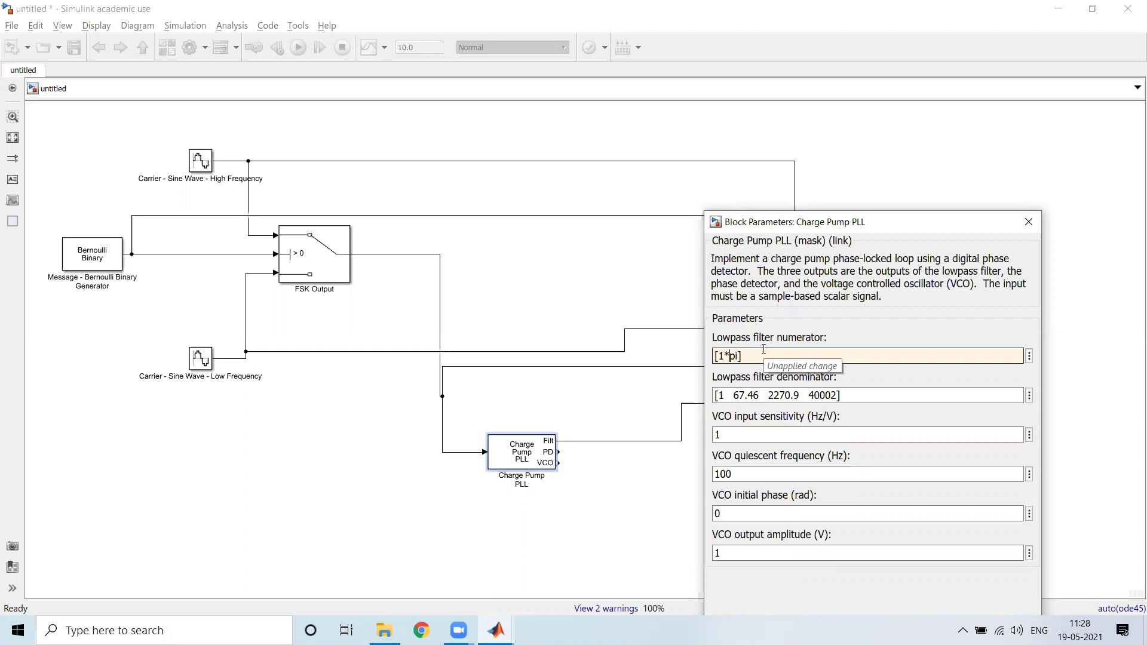
- Set the Charge Pump PLL lowpass filter denominator to [1 1*pi], keeping its leading coefficient
{"action": "triple_click", "coordinate": [839, 397]}
{"action": "left_click", "coordinate": [839, 395]}
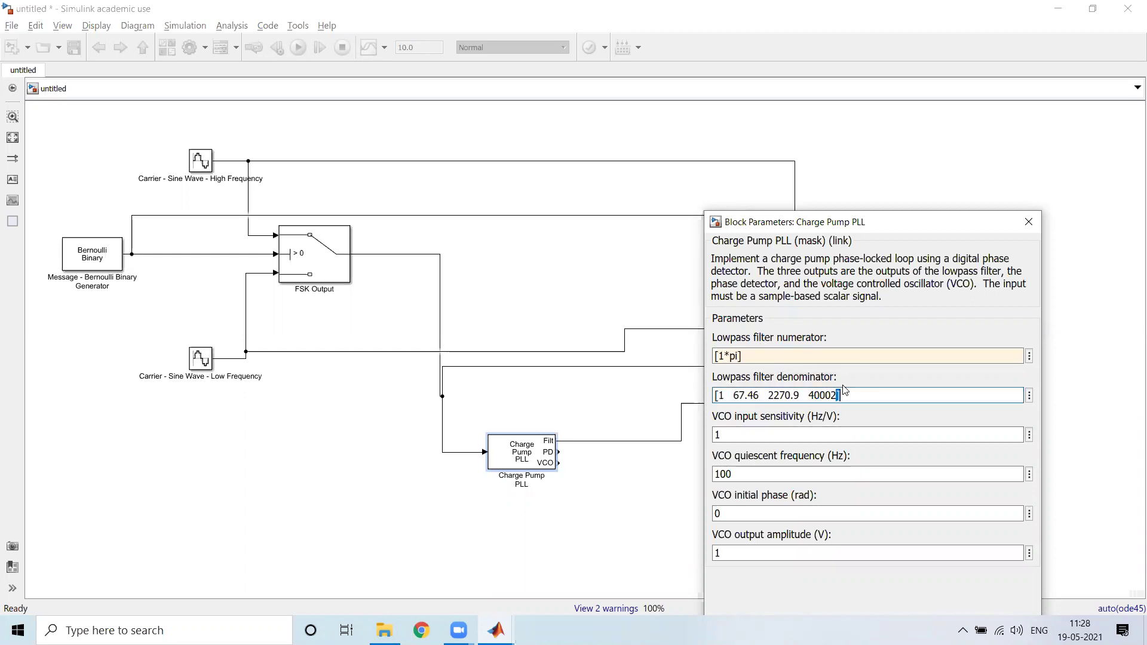
{"action": "key", "text": "shift+Left"}
{"action": "key", "text": "shift+Left"}
{"action": "key", "text": "shift+Left"}
{"action": "key", "text": "shift+Left"}
{"action": "key", "text": "shift+Left"}
{"action": "key", "text": "shift+Left"}
{"action": "key", "text": "shift+Left"}
{"action": "key", "text": "shift+Left"}
{"action": "key", "text": "shift+Left"}
{"action": "key", "text": "shift+Left"}
{"action": "key", "text": "shift+Left"}
{"action": "key", "text": "shift+Left"}
{"action": "key", "text": "shift+Left"}
{"action": "key", "text": "shift+Left"}
{"action": "key", "text": "shift+Left"}
{"action": "key", "text": "shift+Left"}
{"action": "key", "text": "shift+Left"}
{"action": "key", "text": "shift+Left"}
{"action": "key", "text": "shift+Left"}
{"action": "key", "text": "shift+Left"}
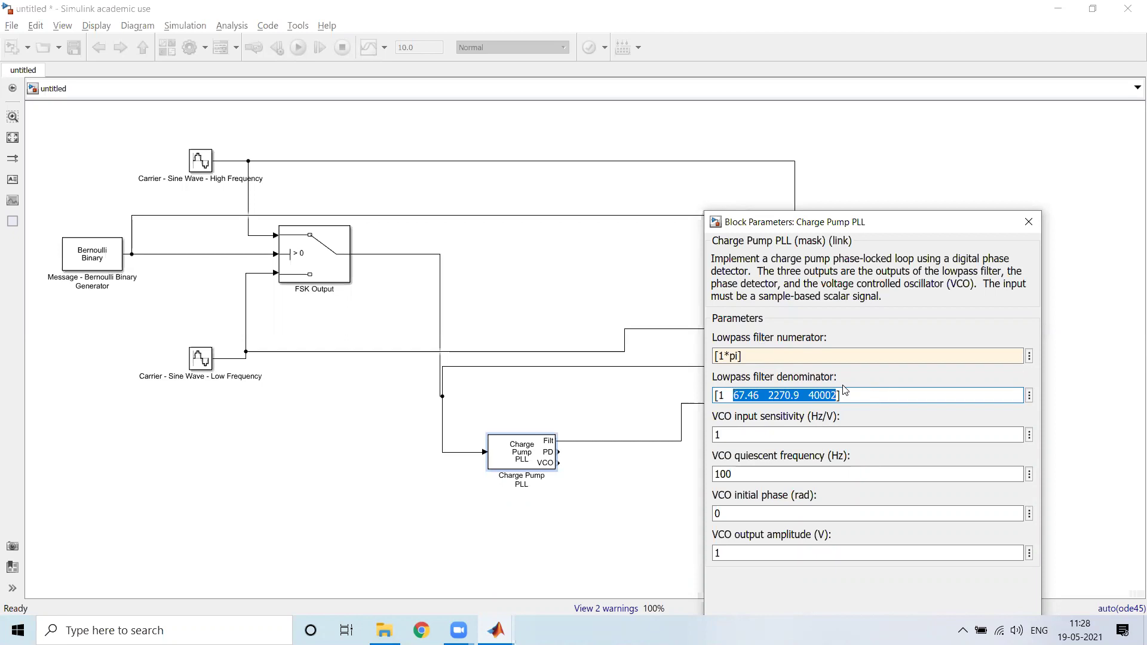
{"action": "type", "text": "1]*p"}
{"action": "type", "text": "i"}
- Set the Charge Pump PLL's VCO input sensitivity to 4 Hz/V and its quiescent frequency to 10 Hz
{"action": "double_click", "coordinate": [747, 437]}
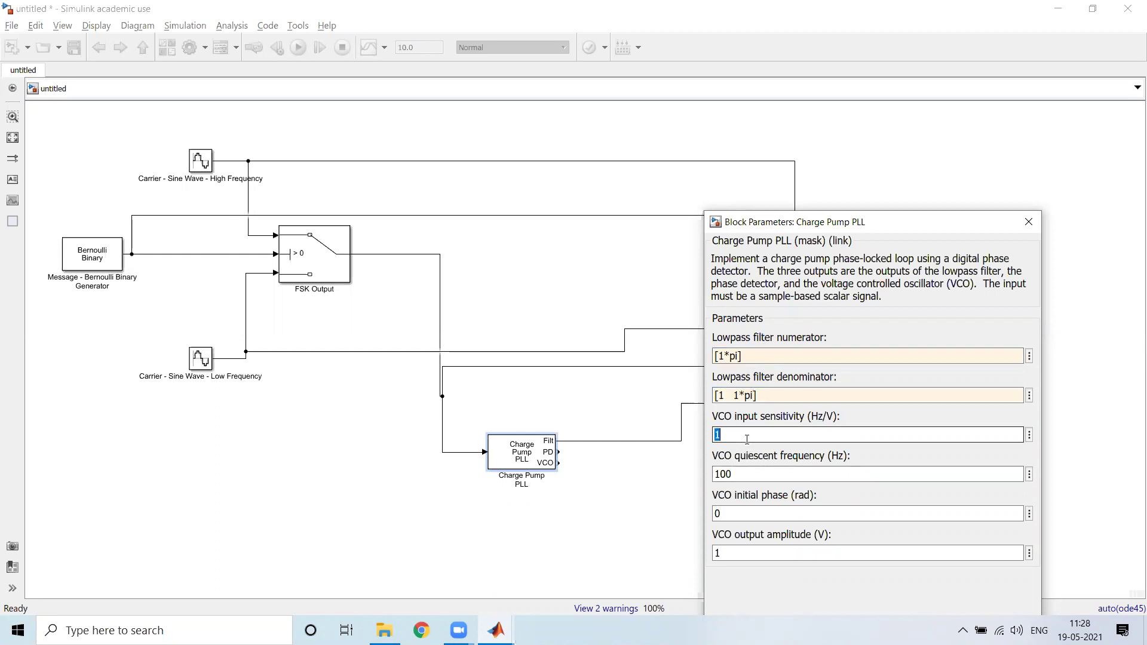
{"action": "type", "text": "4"}
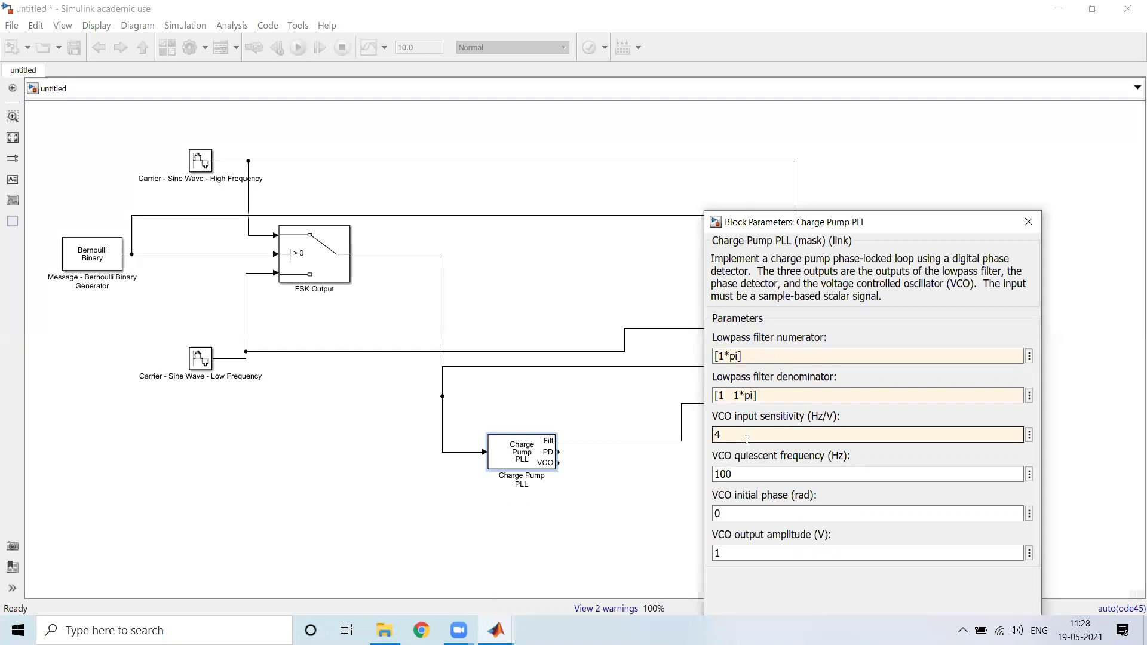
{"action": "key", "text": "Tab"}
{"action": "type", "text": "10"}
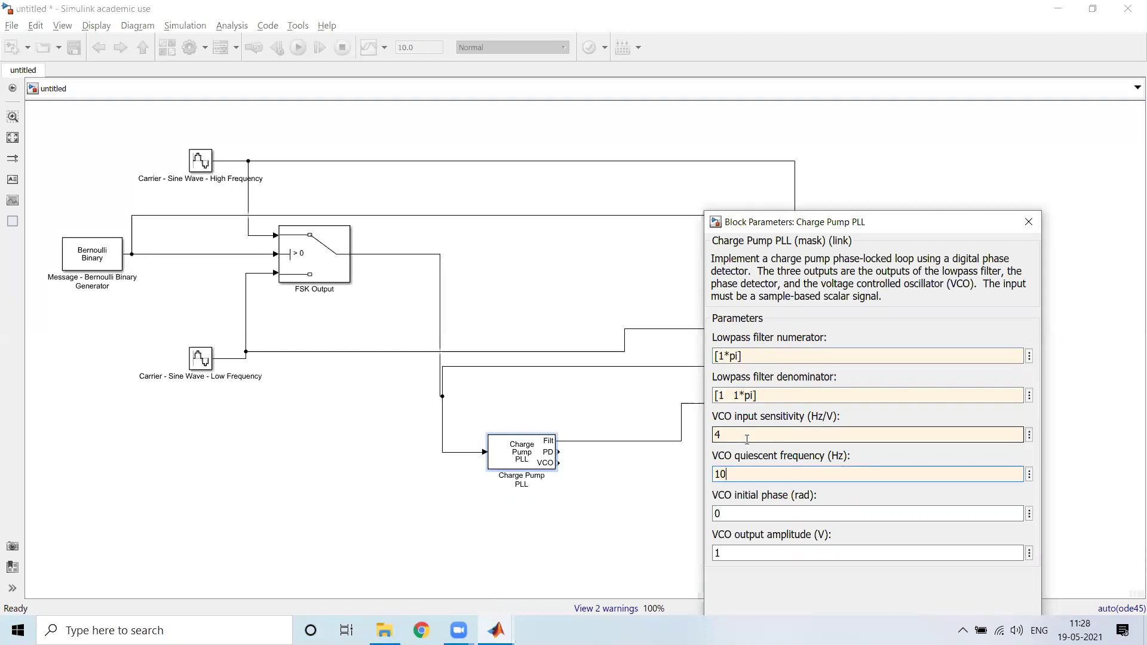
{"action": "left_click_drag", "start_coordinate": [858, 222], "coordinate": [792, 108]}
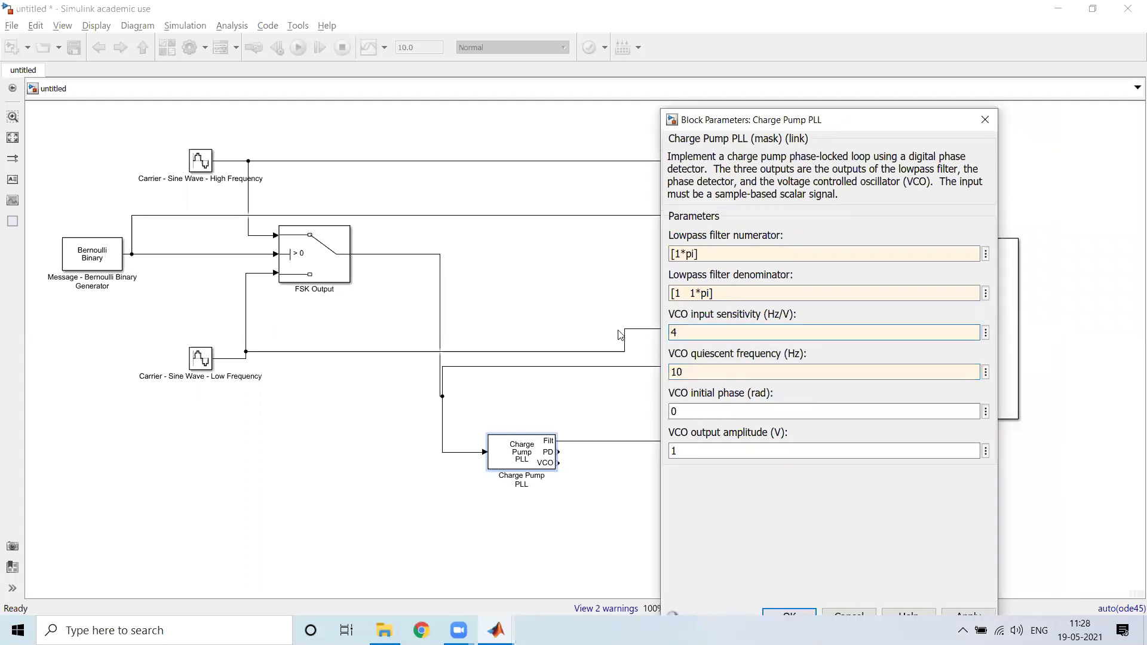
- Set the Charge Pump PLL's VCO input sensitivity to 1 Hz/V and quiescent frequency to 100 Hz, accepting the block parameters
{"action": "key", "text": "BackSpace"}
{"action": "key", "text": "Tab"}
{"action": "key", "text": "End"}
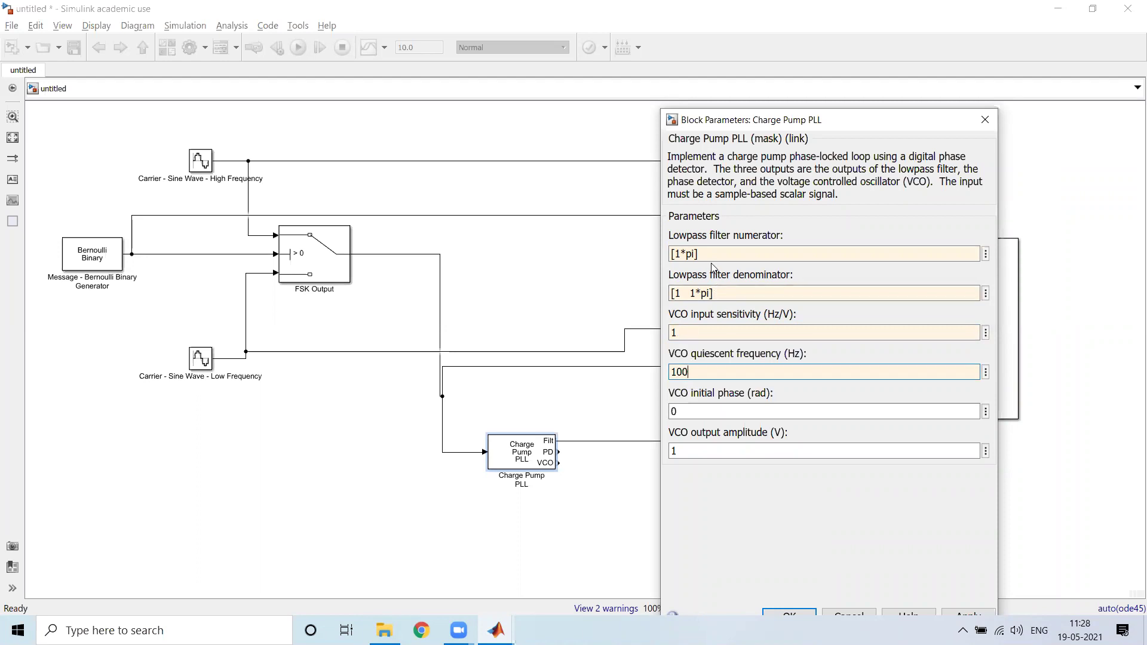
{"action": "left_click_drag", "start_coordinate": [789, 119], "coordinate": [745, 67]}
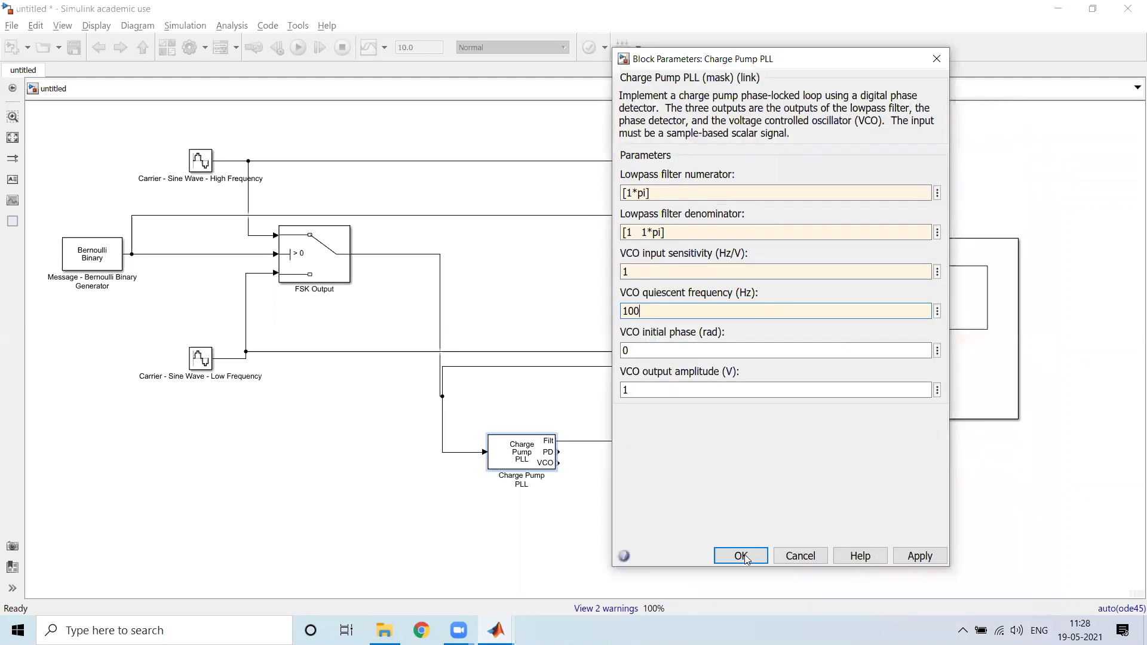
{"action": "left_click", "coordinate": [744, 551]}
- Run the simulation twice with the scope open to examine the PLL output, returning to the untitled model
{"action": "left_click", "coordinate": [879, 363]}
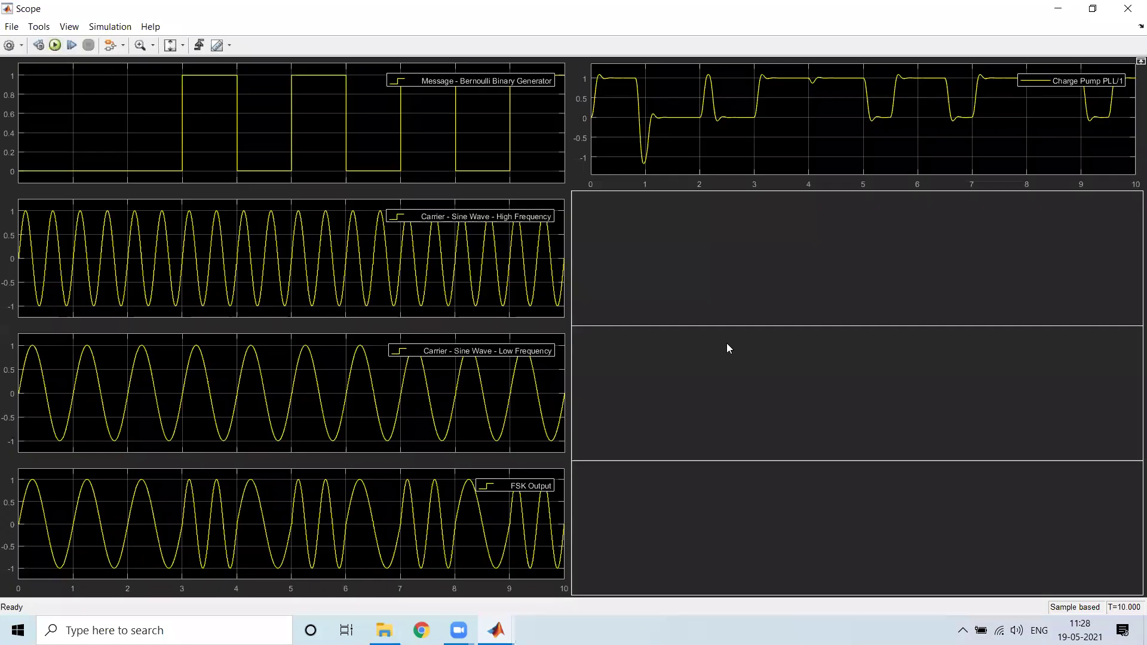
{"action": "key", "text": "ctrl+t"}
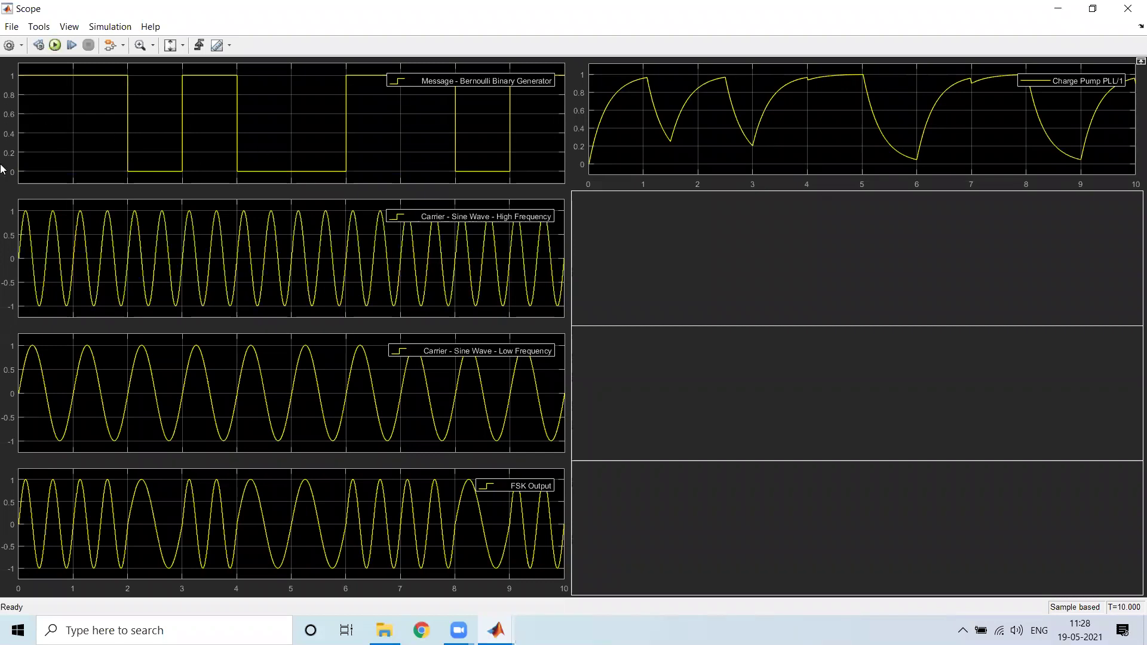
{"action": "key", "text": "alt+Tab"}
{"action": "key", "text": "alt+Tab"}
{"action": "left_click", "coordinate": [55, 45]}
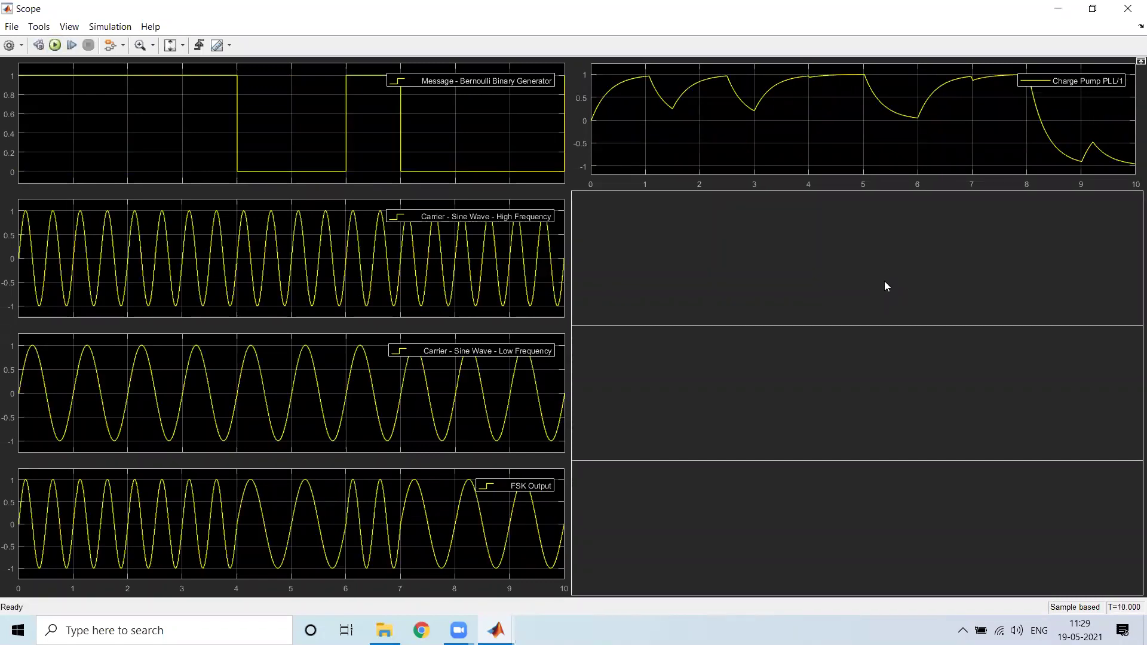
{"action": "key", "text": "alt+Tab"}
{"action": "left_click", "coordinate": [524, 453]}
{"action": "double_click", "coordinate": [523, 453]}
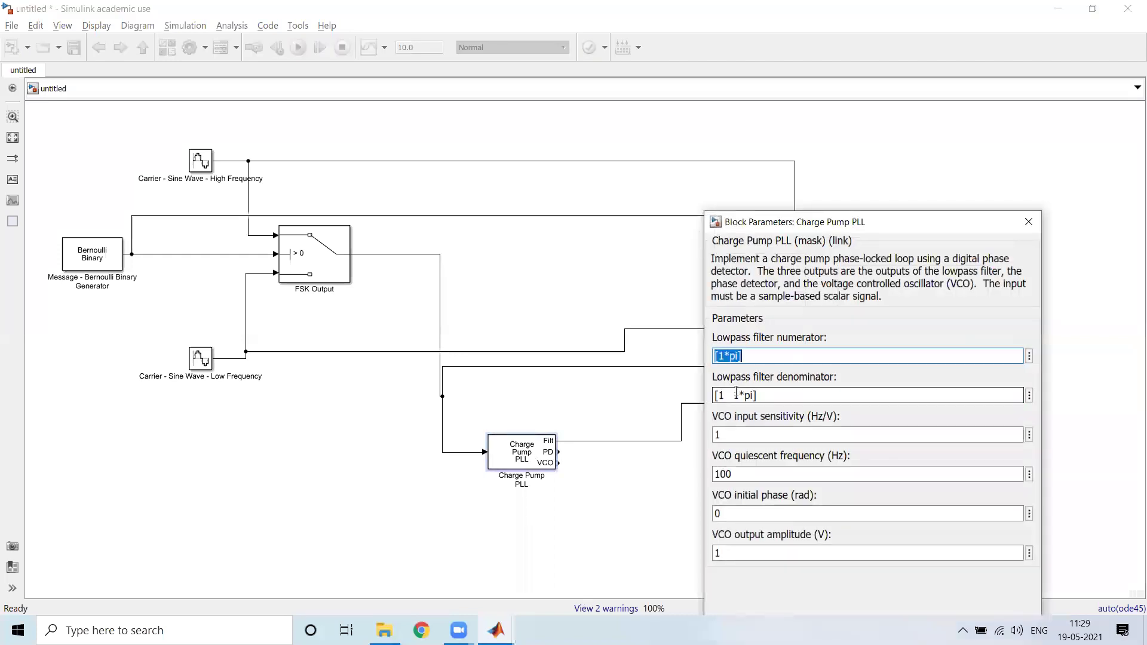
{"action": "key", "text": "Escape"}
- Set the frequency of the high-frequency sine wave carrier to 8*pi rad/sec
{"action": "double_click", "coordinate": [201, 160]}
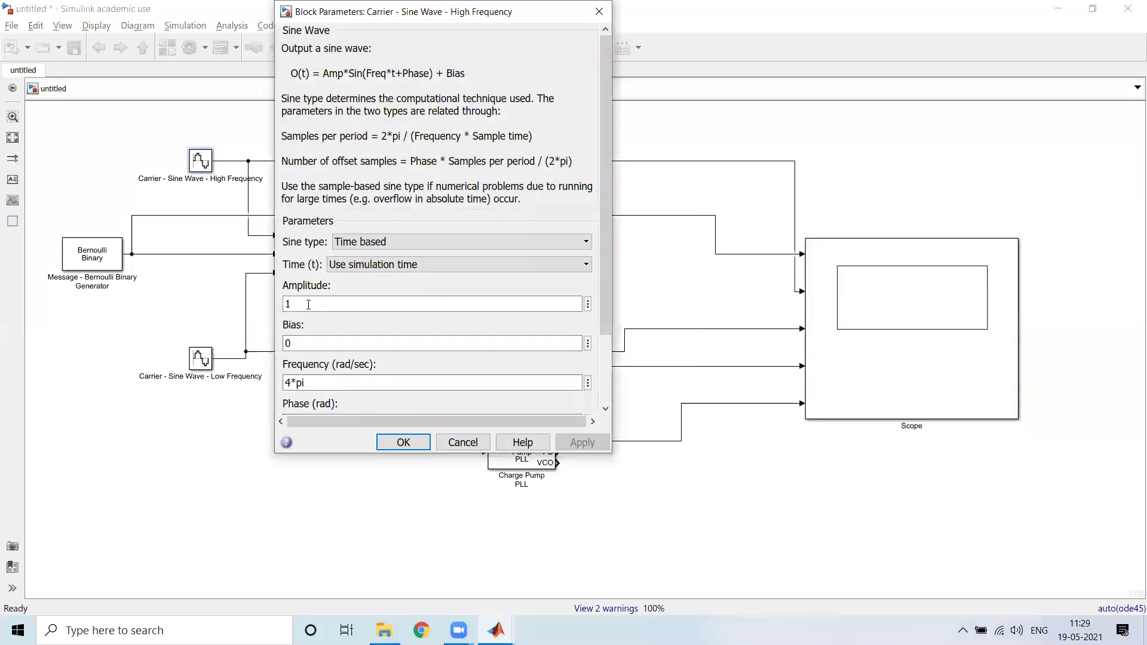
{"action": "double_click", "coordinate": [291, 382]}
{"action": "left_click", "coordinate": [308, 381]}
{"action": "key", "text": "BackSpace"}
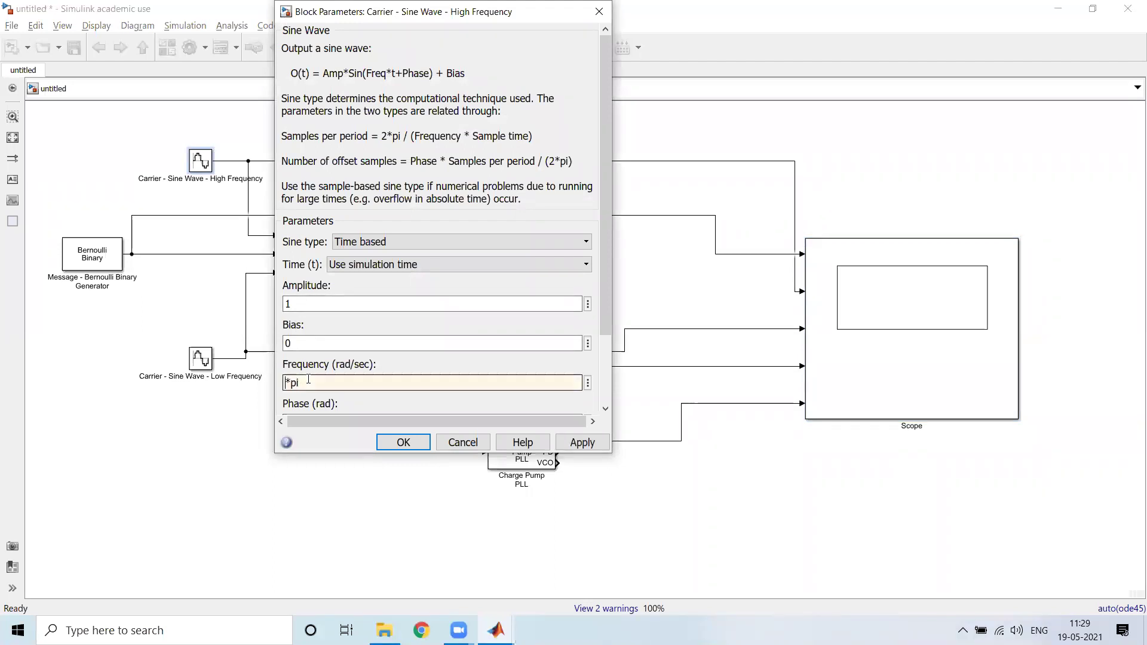
{"action": "type", "text": "8"}
{"action": "left_click", "coordinate": [581, 442]}
{"action": "left_click", "coordinate": [403, 443]}
- Set the frequency of the low-frequency sine wave carrier to 4*pi rad/sec
{"action": "double_click", "coordinate": [207, 370]}
{"action": "double_click", "coordinate": [296, 568]}
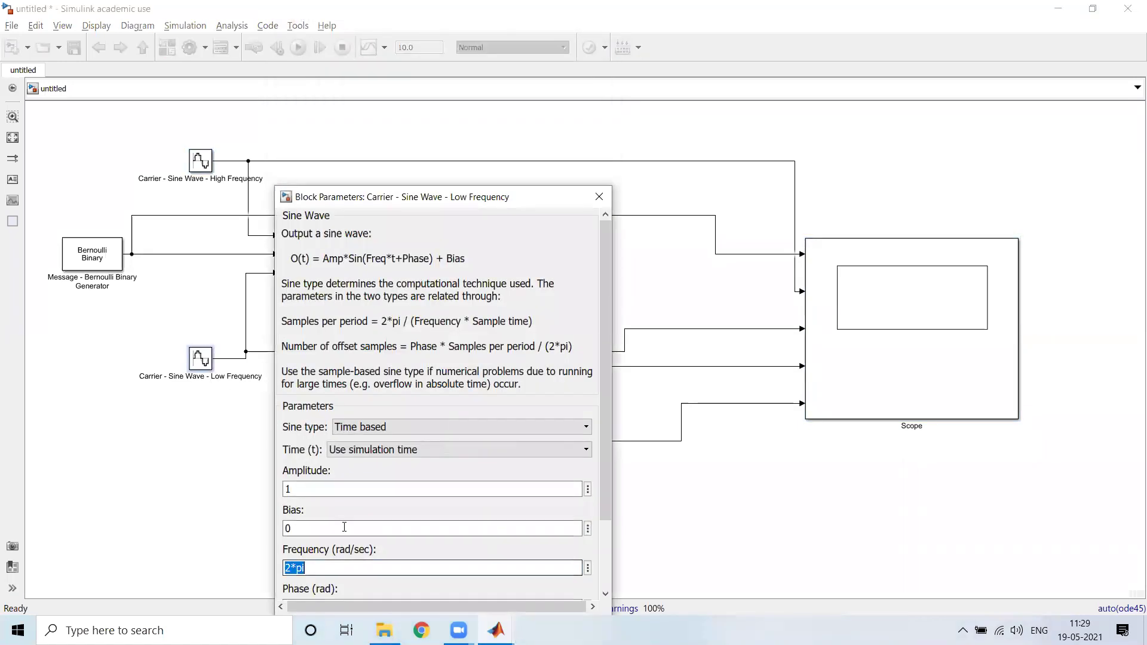
{"action": "key", "text": "End"}
{"action": "key", "text": "BackSpace"}
{"action": "type", "text": "4"}
{"action": "key", "text": "Return"}
- Set the Charge Pump PLL's lowpass filter denominator to [1 2*pi]
{"action": "double_click", "coordinate": [535, 462]}
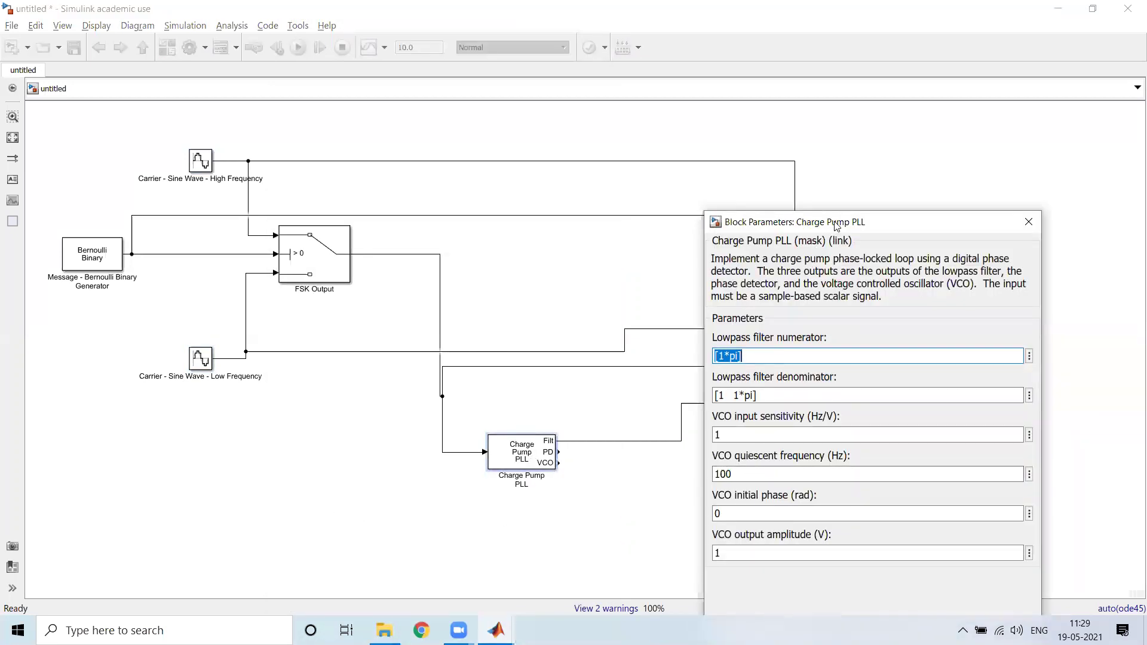
{"action": "left_click_drag", "start_coordinate": [825, 217], "coordinate": [665, 71]}
{"action": "triple_click", "coordinate": [581, 250]}
{"action": "left_click", "coordinate": [592, 249]}
{"action": "key", "text": "Left"}
{"action": "key", "text": "Left"}
{"action": "key", "text": "BackSpace"}
{"action": "type", "text": "2"}
- Set the Charge Pump PLL's VCO quiescent frequency to 10 Hz and input sensitivity to 4 Hz/V, applying the changes
{"action": "double_click", "coordinate": [608, 323]}
{"action": "type", "text": "10"}
{"action": "key", "text": "shift+Tab"}
{"action": "type", "text": "4"}
{"action": "left_click", "coordinate": [855, 478]}
{"action": "left_click", "coordinate": [662, 482]}
- Run the simulation with the scope open and examine the PLL output for the new carrier frequencies
{"action": "double_click", "coordinate": [885, 361]}
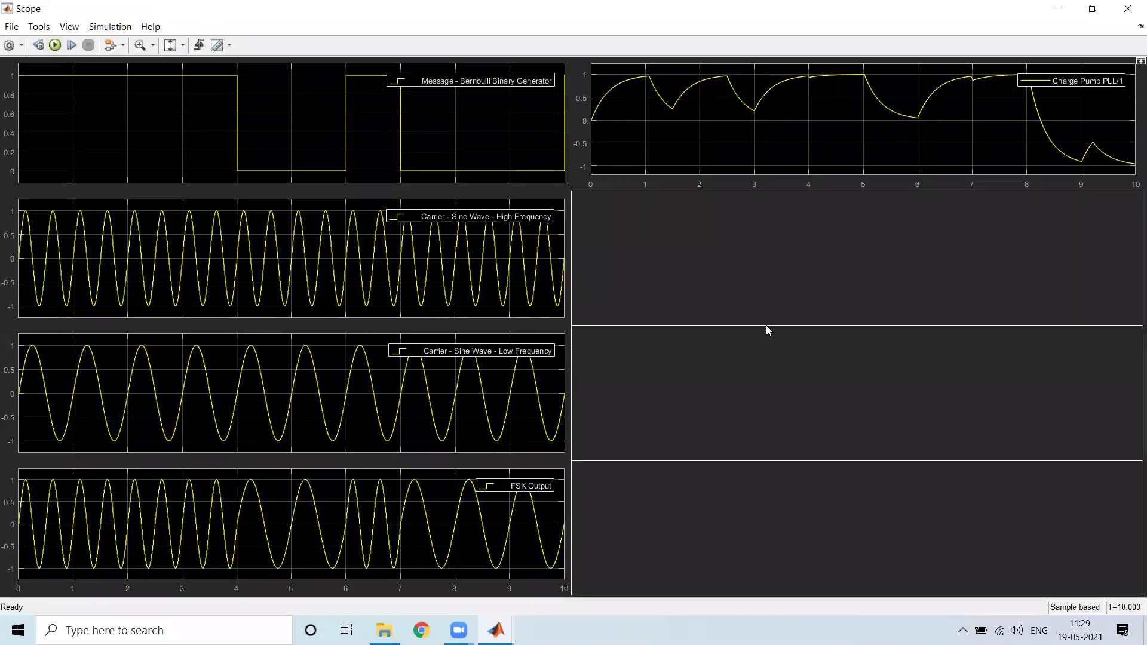
{"action": "key", "text": "ctrl+t"}
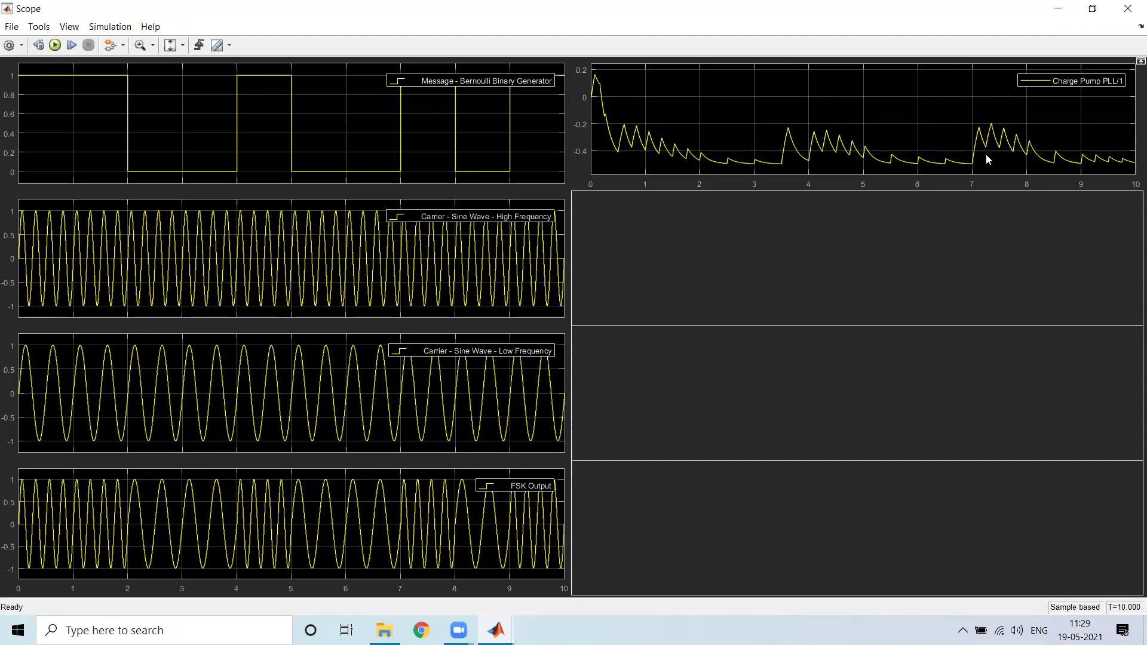
{"action": "key", "text": "alt+Tab"}
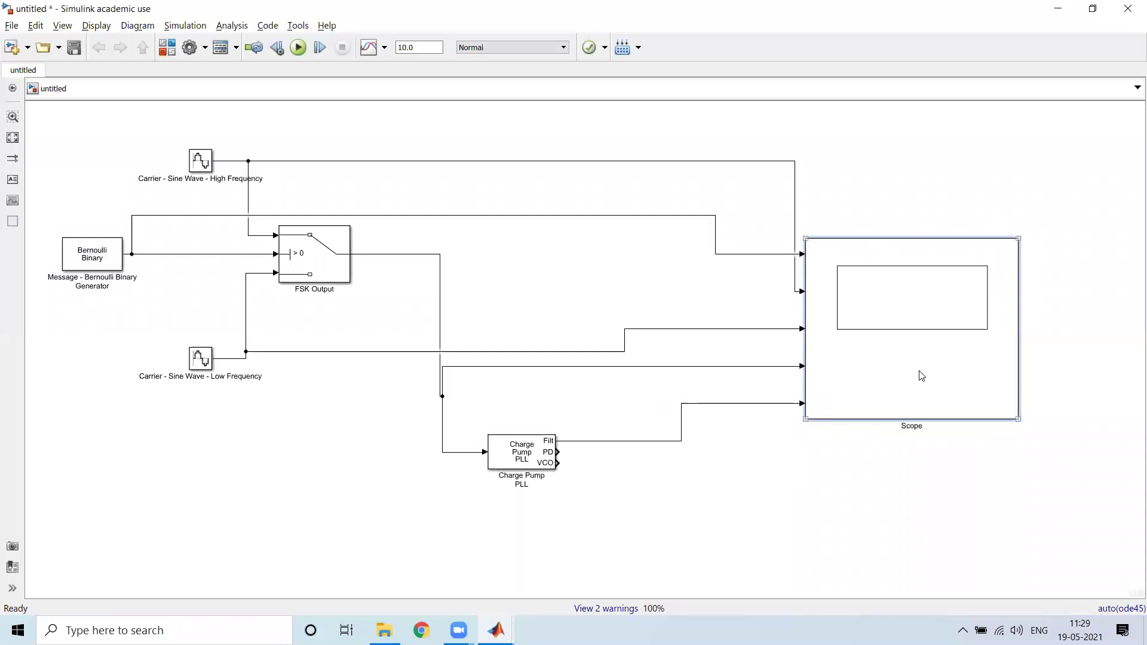
- Check how the FSK_Expt reference model processes the PLL's filter output, returning to the untitled model
{"action": "key", "text": "alt+Tab"}
{"action": "key", "text": "alt+Tab"}
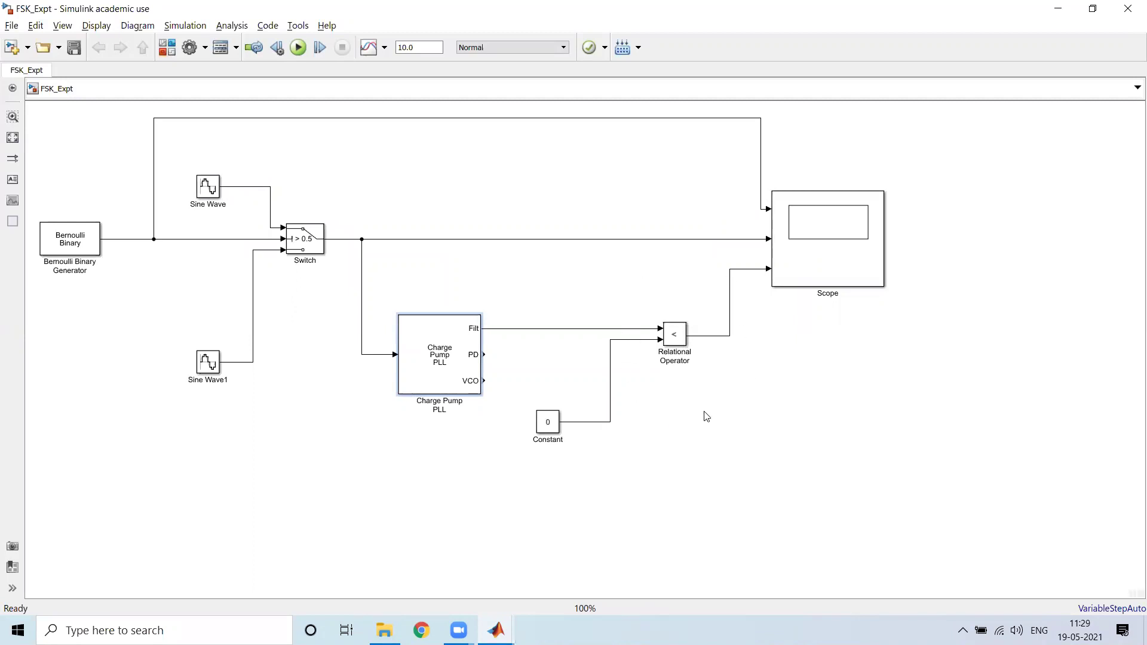
{"action": "key", "text": "alt+Tab"}
- Add a Relational Operator block near the Charge Pump PLL and branch the Filt signal into its first input
{"action": "left_click", "coordinate": [717, 477]}
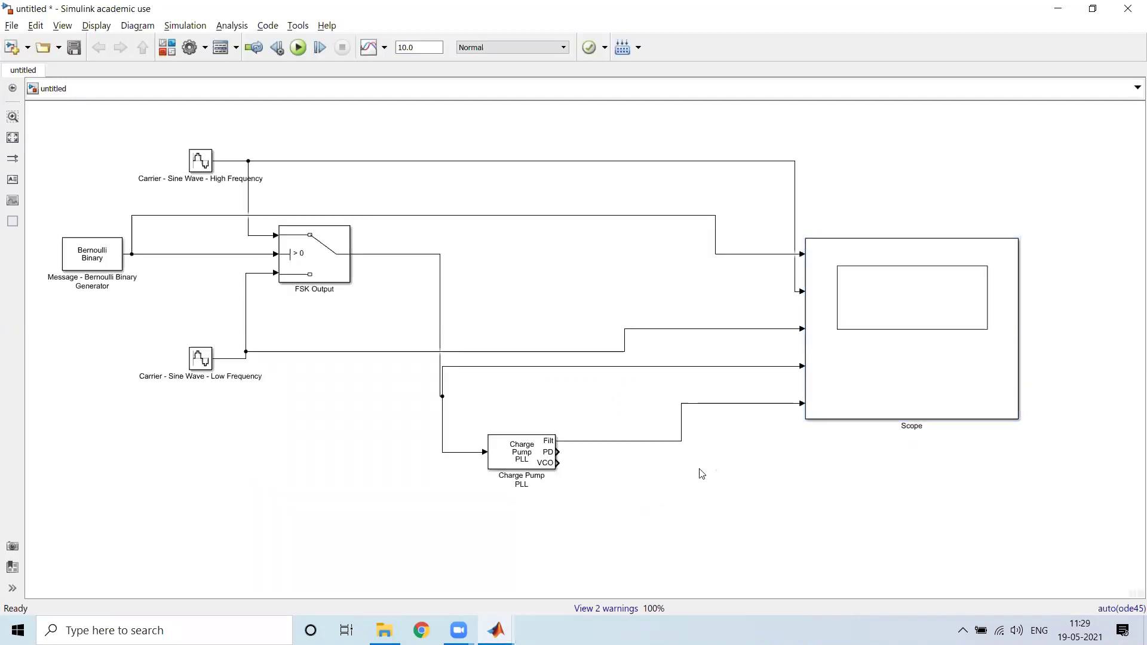
{"action": "type", "text": "relat"}
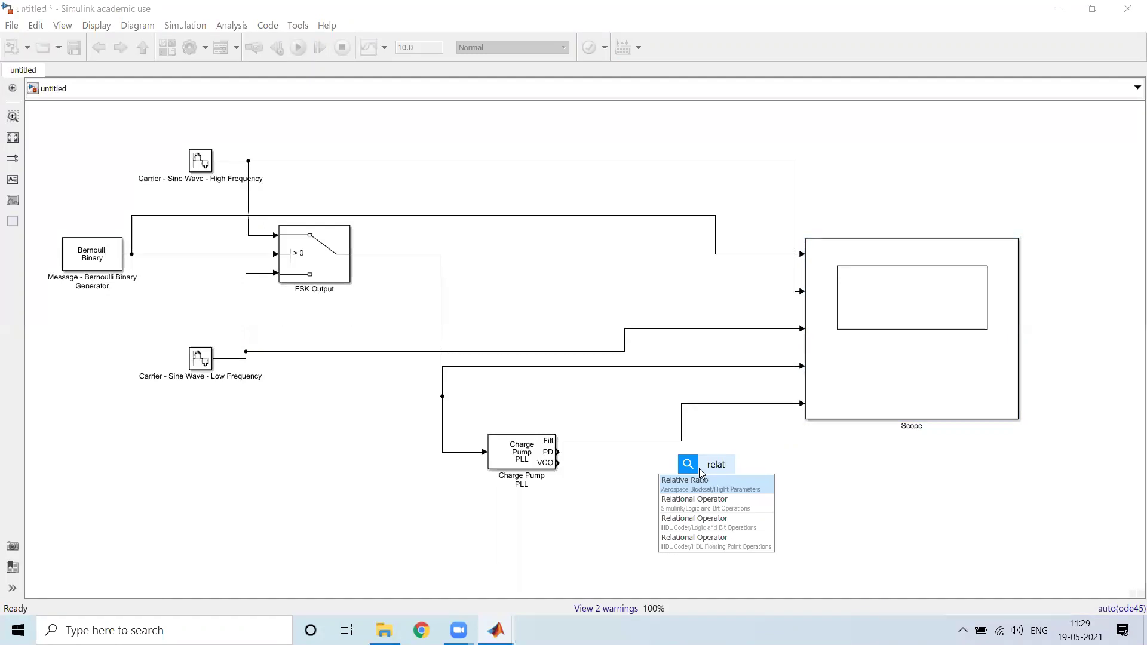
{"action": "type", "text": "ion"}
{"action": "key", "text": "Return"}
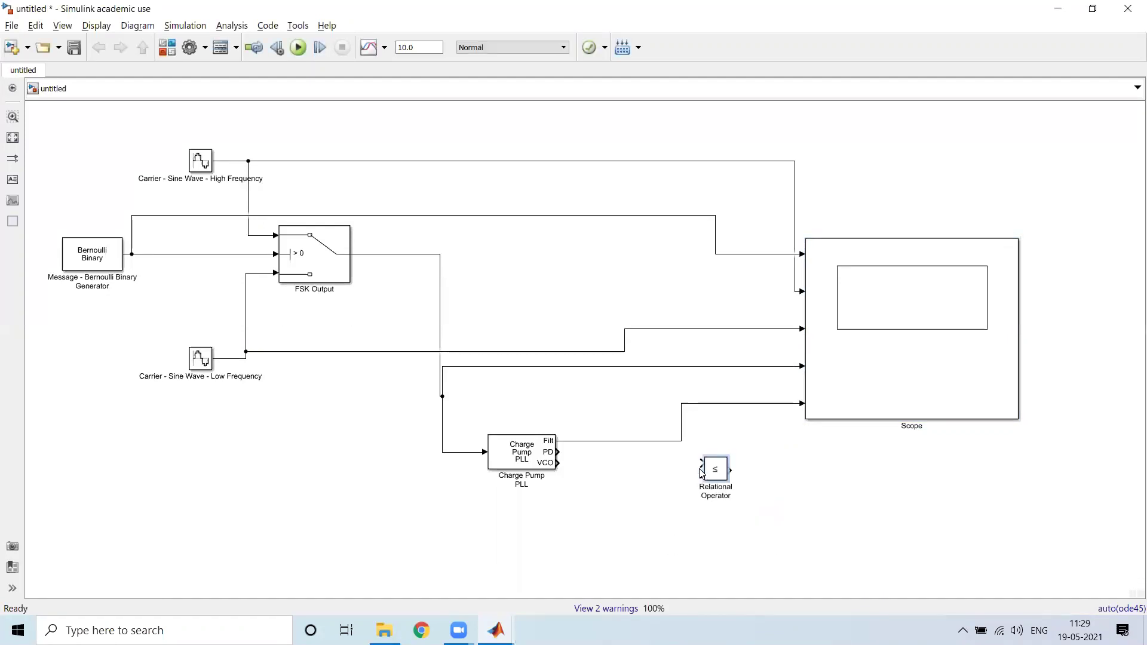
{"action": "left_click_drag", "start_coordinate": [702, 460], "coordinate": [680, 441]}
{"action": "left_click_drag", "start_coordinate": [537, 468], "coordinate": [555, 480]}
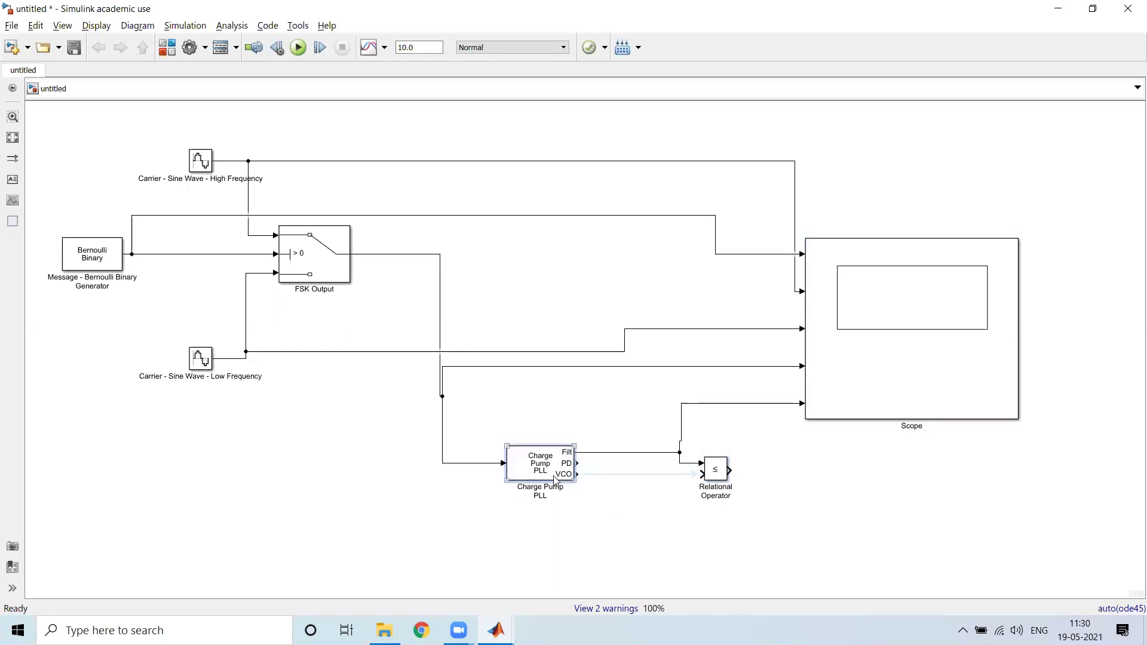
{"action": "key", "text": "ctrl+z"}
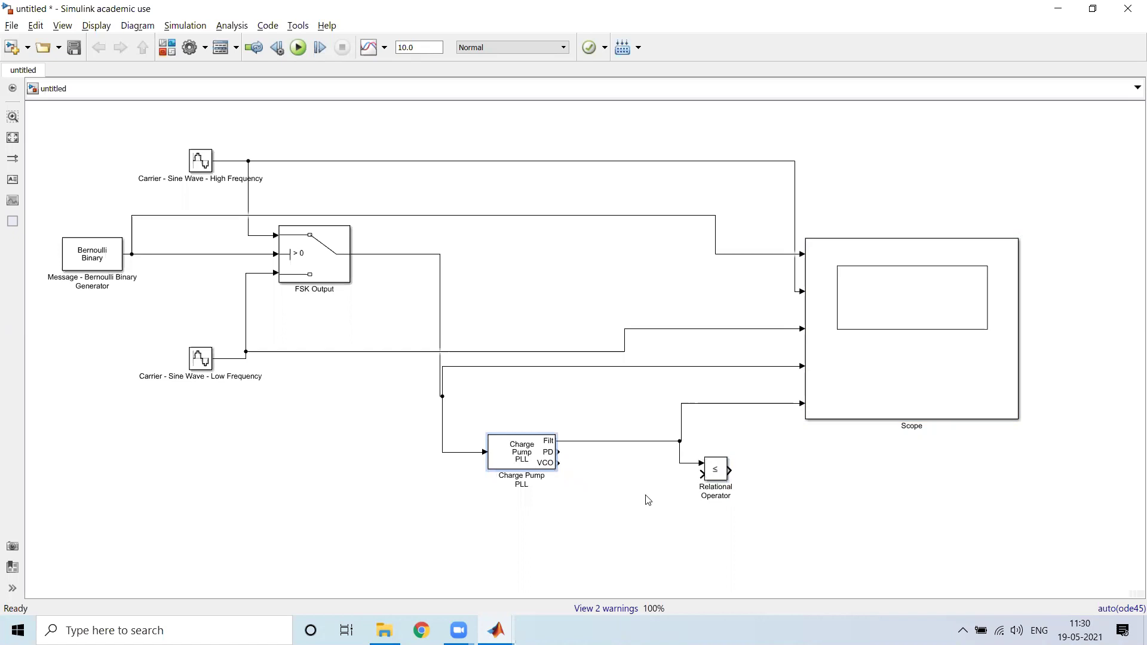
- Add a Constant block with value 0 and connect it to the Relational Operator's second input
{"action": "left_click", "coordinate": [626, 516]}
{"action": "type", "text": "const"}
{"action": "key", "text": "Return"}
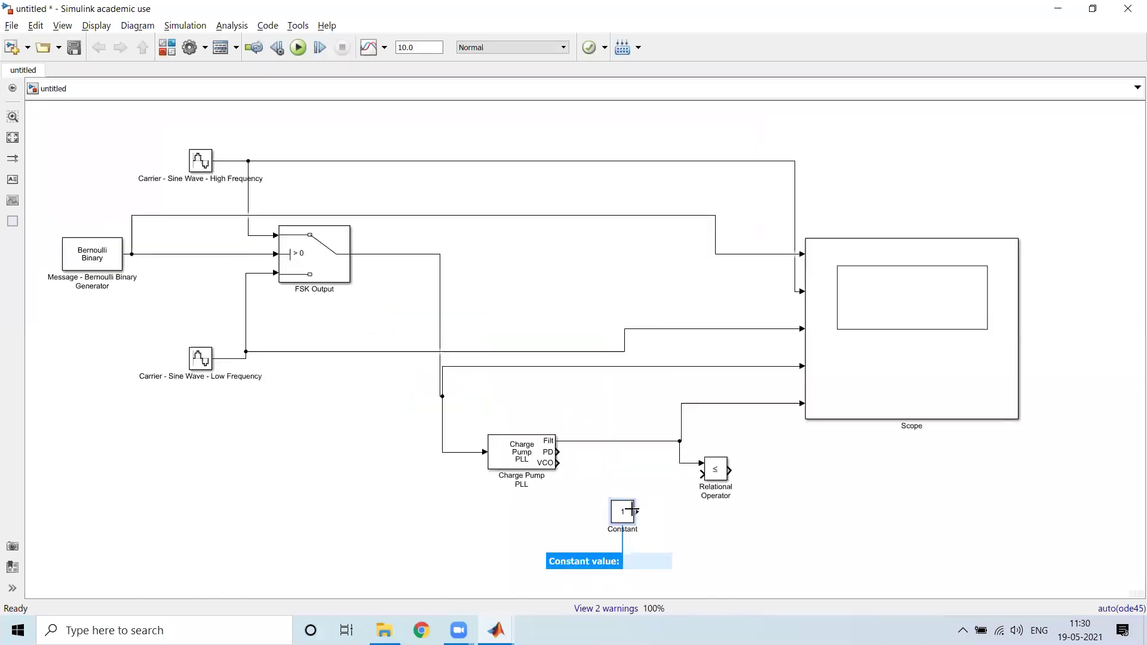
{"action": "double_click", "coordinate": [626, 518]}
{"action": "key", "text": "Escape"}
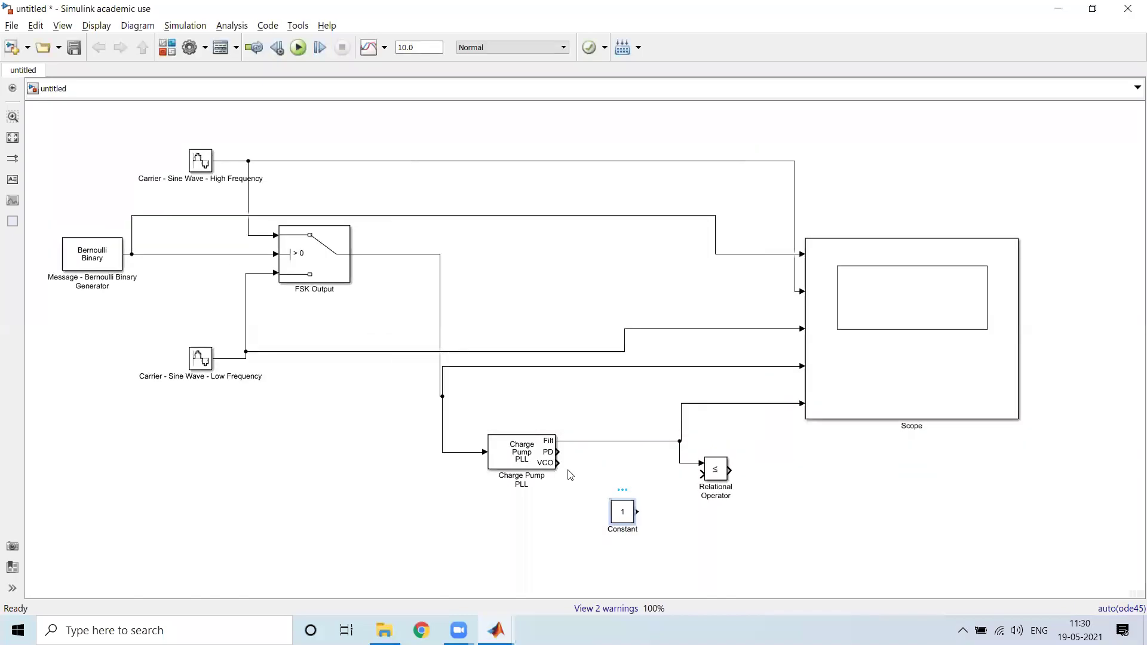
{"action": "double_click", "coordinate": [626, 518]}
{"action": "type", "text": "0"}
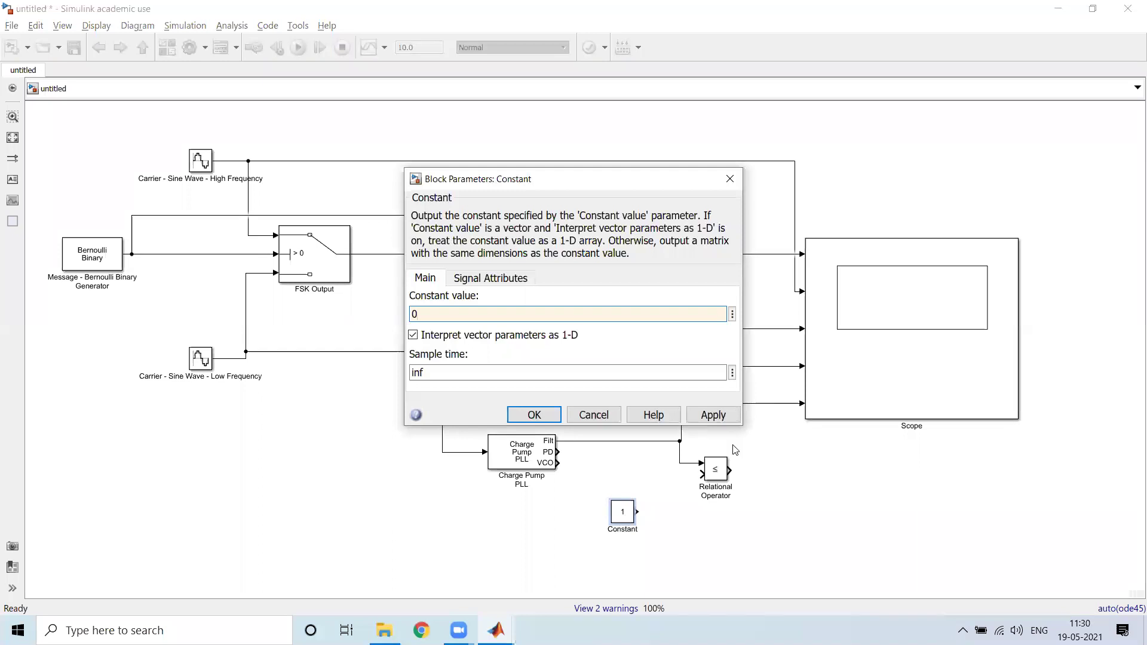
{"action": "left_click", "coordinate": [534, 415]}
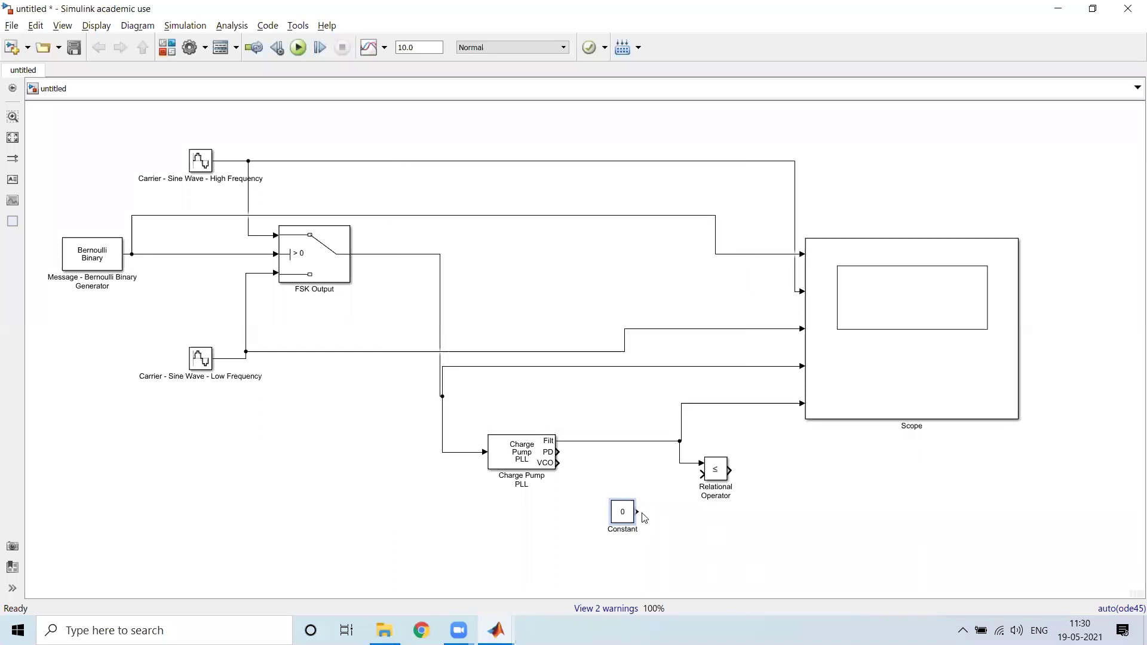
{"action": "mouse_move", "coordinate": [635, 512]}
{"action": "left_mouse_down"}
{"action": "mouse_move", "coordinate": [681, 481]}
{"action": "mouse_move", "coordinate": [738, 478]}
{"action": "left_mouse_up"}
- Set the Relational Operator block's operator to < and accept the change
{"action": "double_click", "coordinate": [745, 477]}
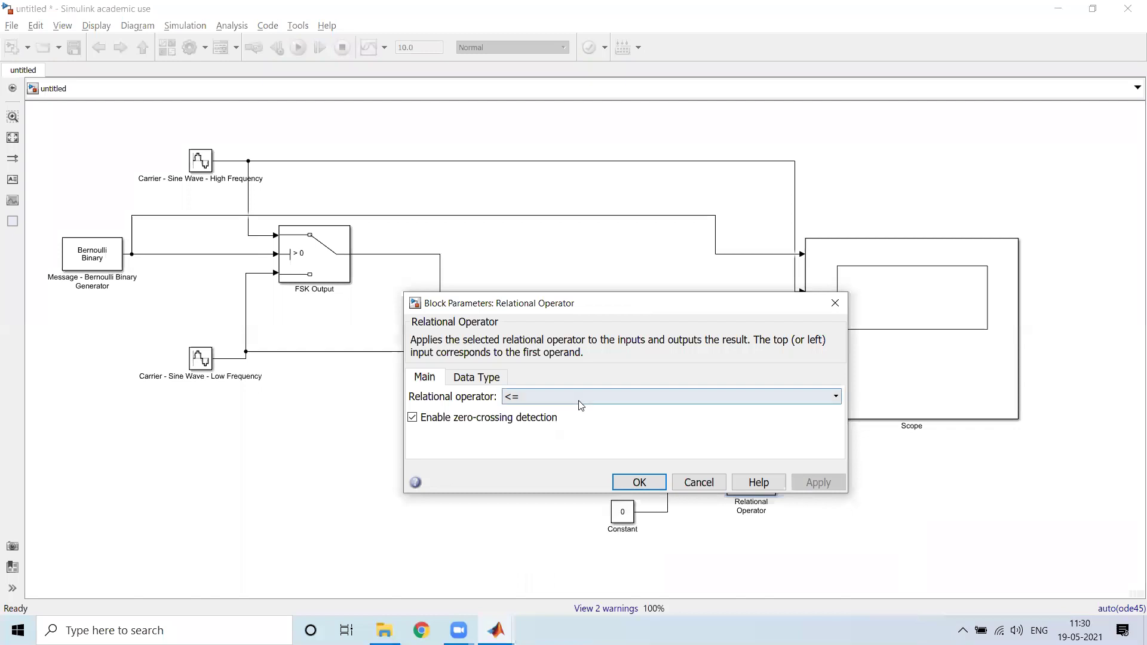
{"action": "left_click", "coordinate": [579, 398]}
{"action": "left_click", "coordinate": [540, 432]}
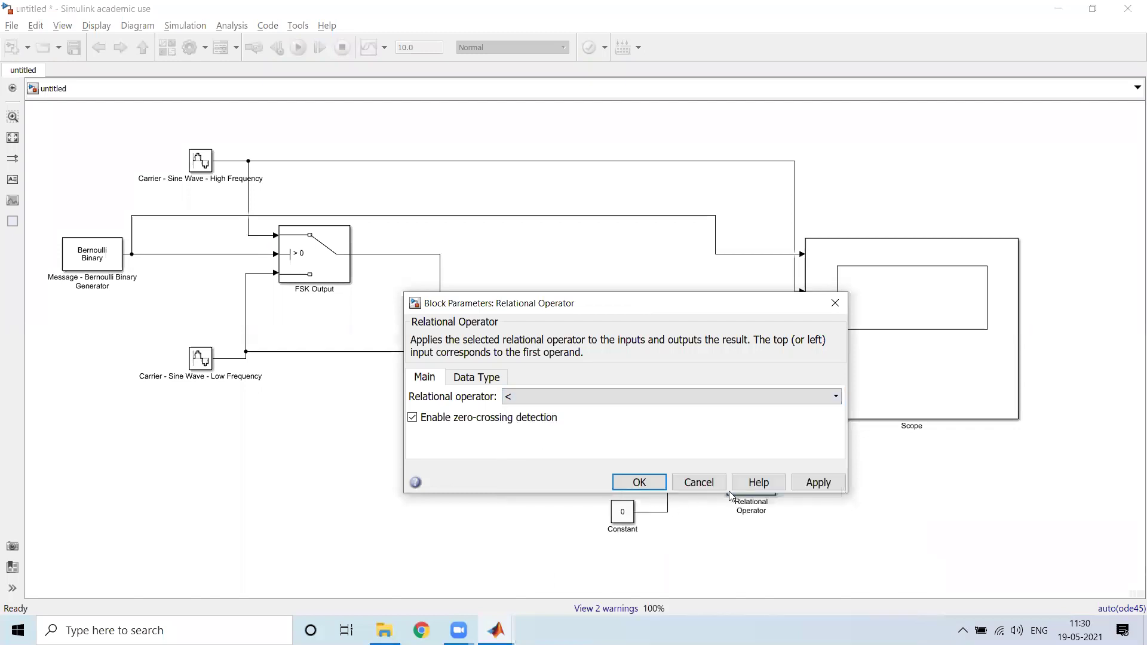
{"action": "left_click", "coordinate": [818, 482]}
{"action": "left_click", "coordinate": [638, 482]}
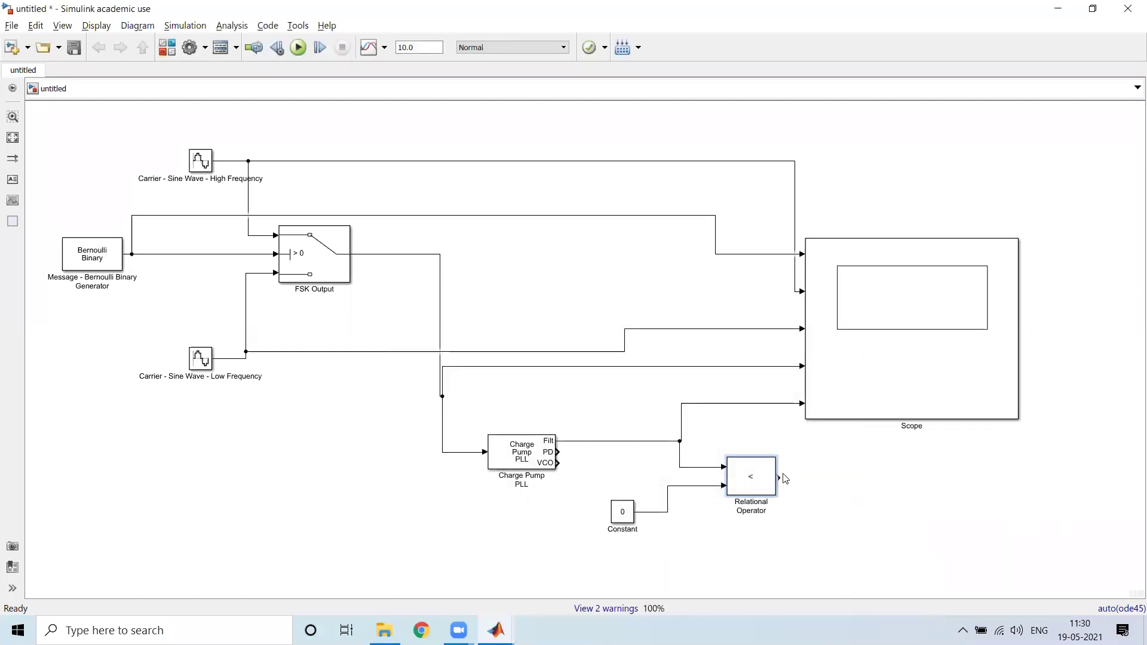
- Connect the Relational Operator output to a new sixth Scope input and run the simulation with the scope open
{"action": "left_click_drag", "start_coordinate": [780, 478], "coordinate": [806, 411]}
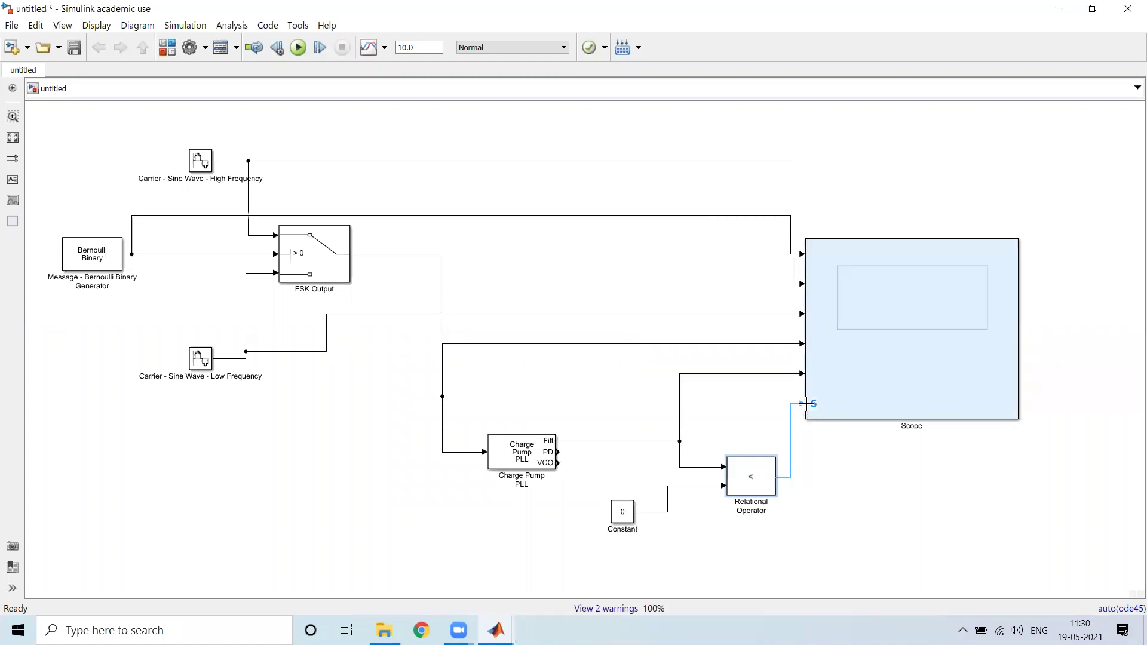
{"action": "left_click", "coordinate": [923, 396]}
{"action": "double_click", "coordinate": [923, 396]}
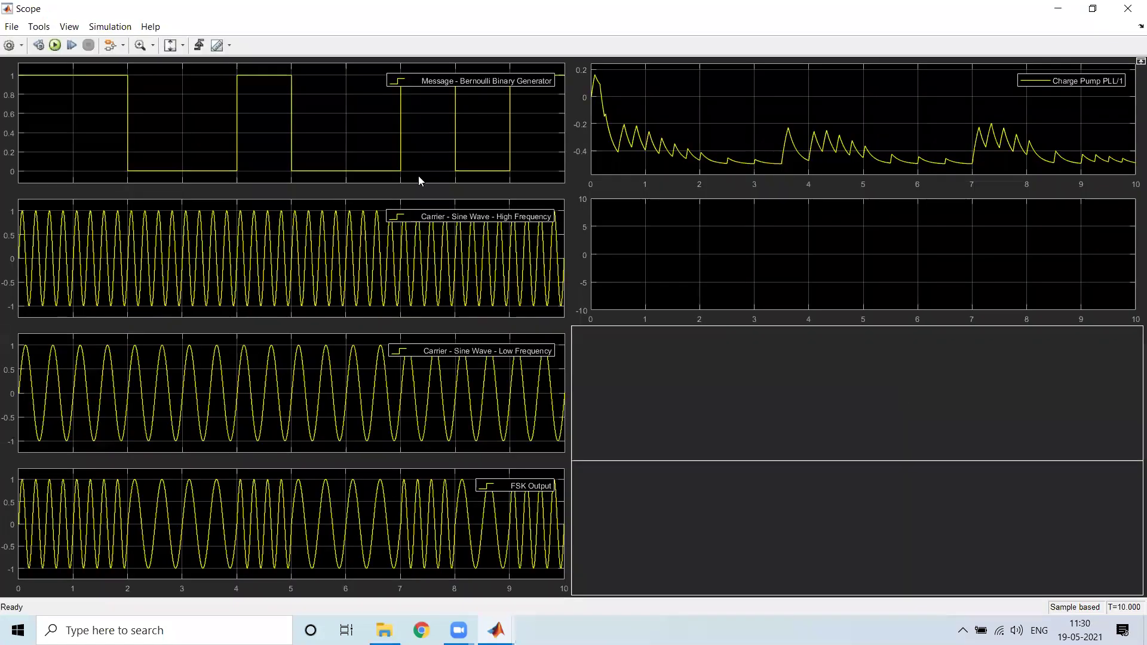
{"action": "key", "text": "ctrl+t"}
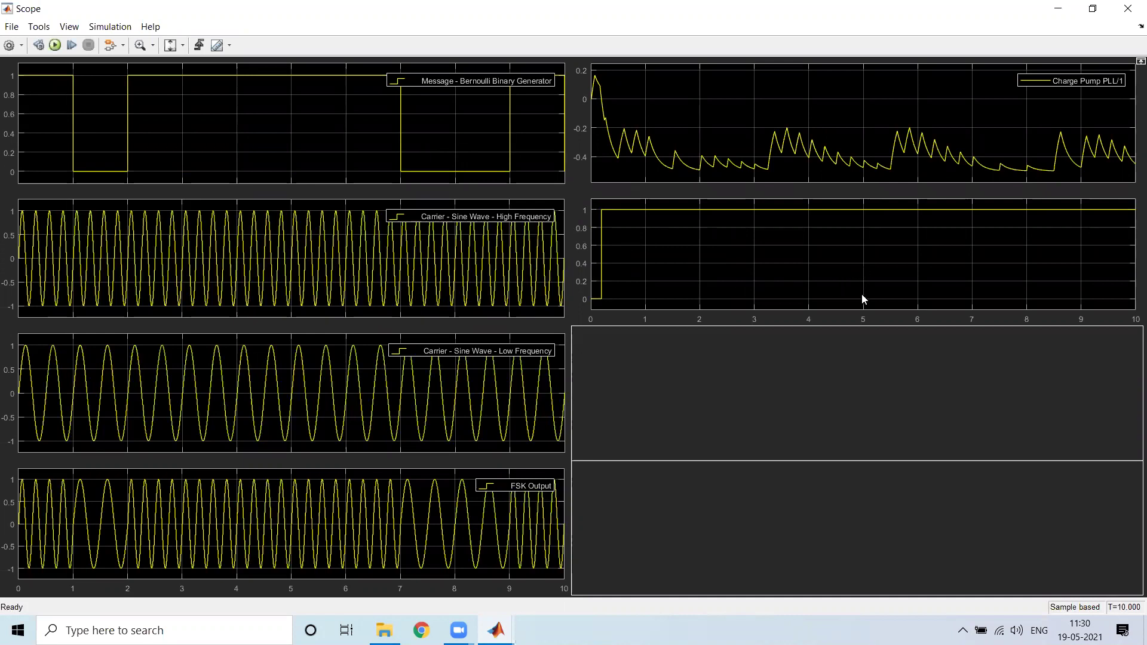
- Return to the model and set the Charge Pump PLL's lowpass filter numerator to [2*pi]
{"action": "key", "text": "alt+Tab"}
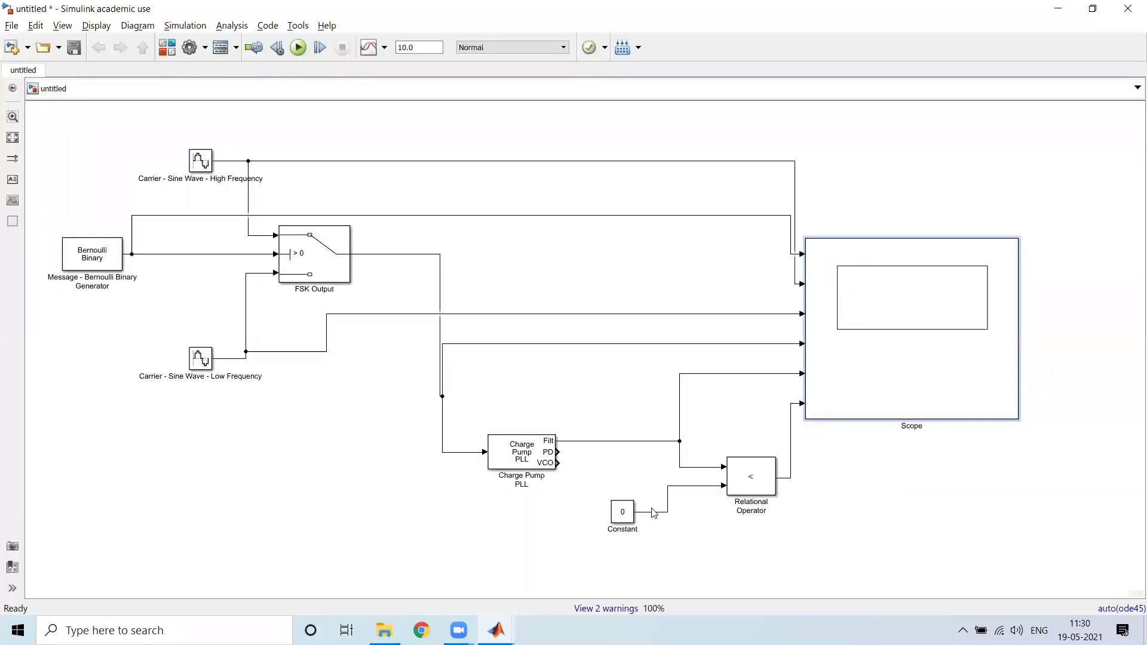
{"action": "left_click", "coordinate": [536, 460]}
{"action": "double_click", "coordinate": [536, 460]}
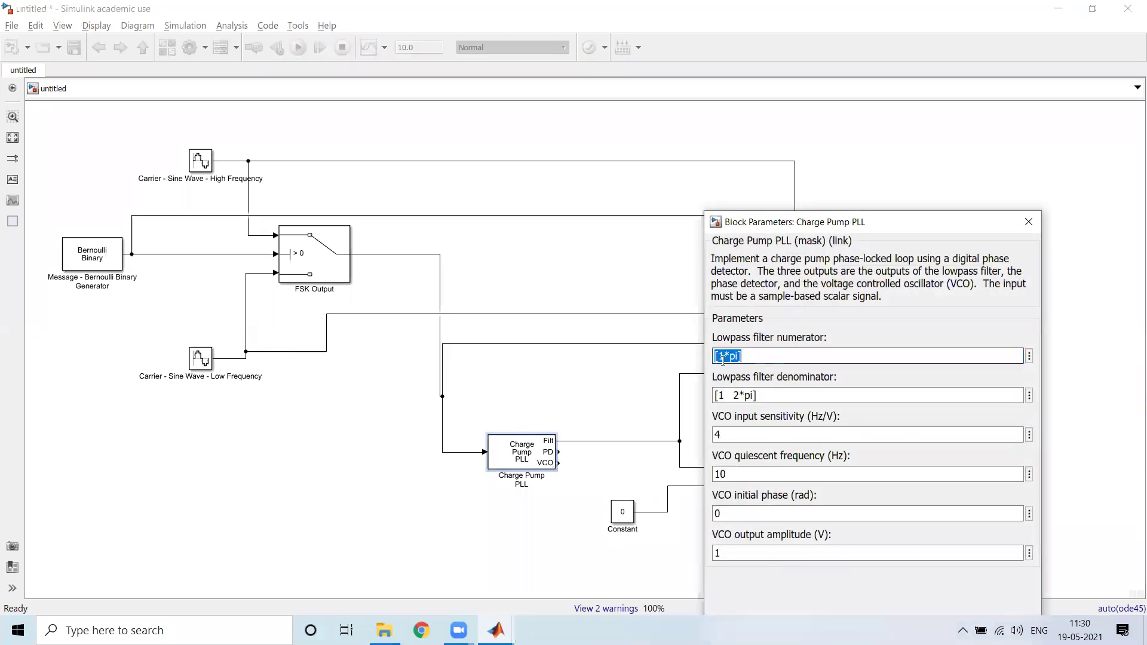
{"action": "triple_click", "coordinate": [745, 394]}
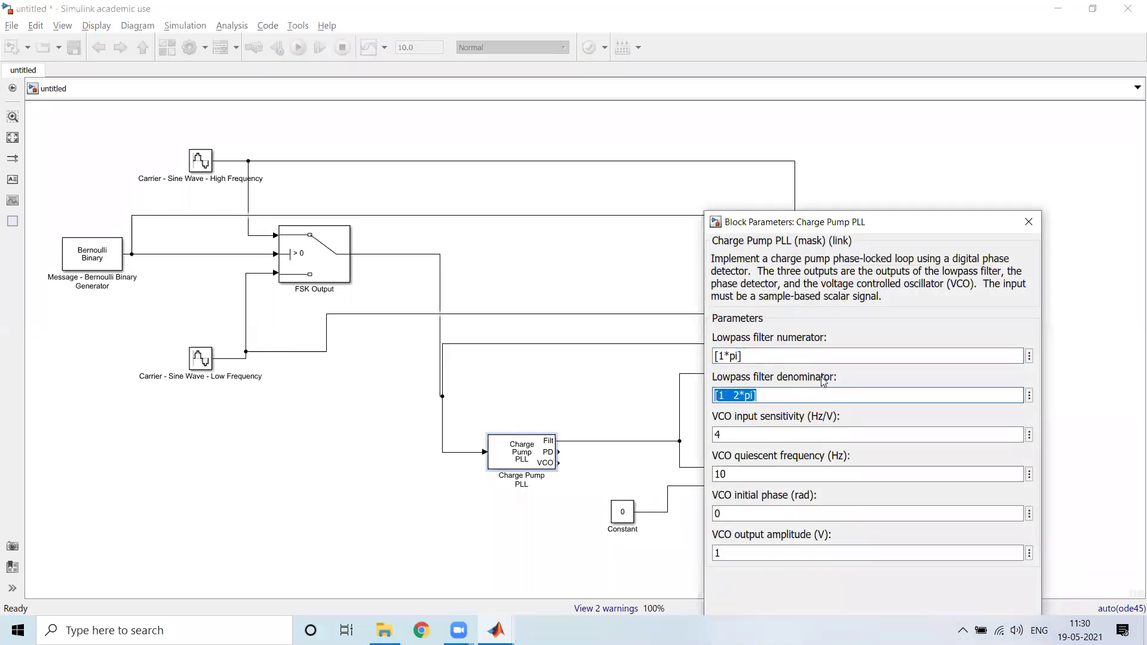
{"action": "triple_click", "coordinate": [725, 352]}
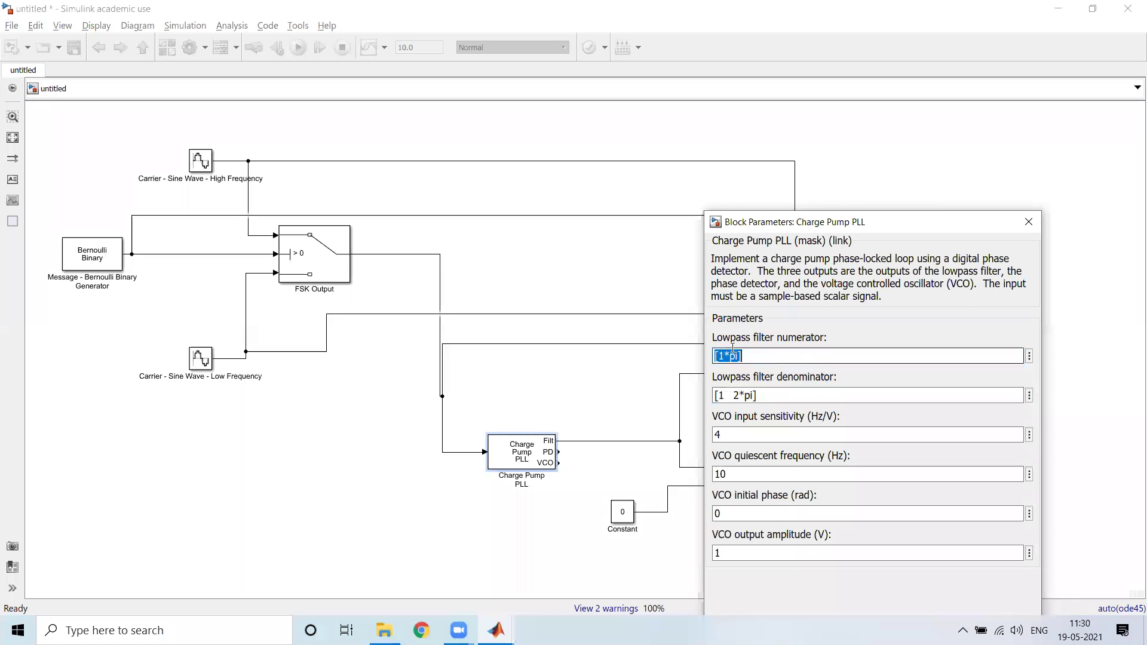
{"action": "left_click", "coordinate": [724, 356]}
{"action": "key", "text": "BackSpace"}
{"action": "type", "text": "2"}
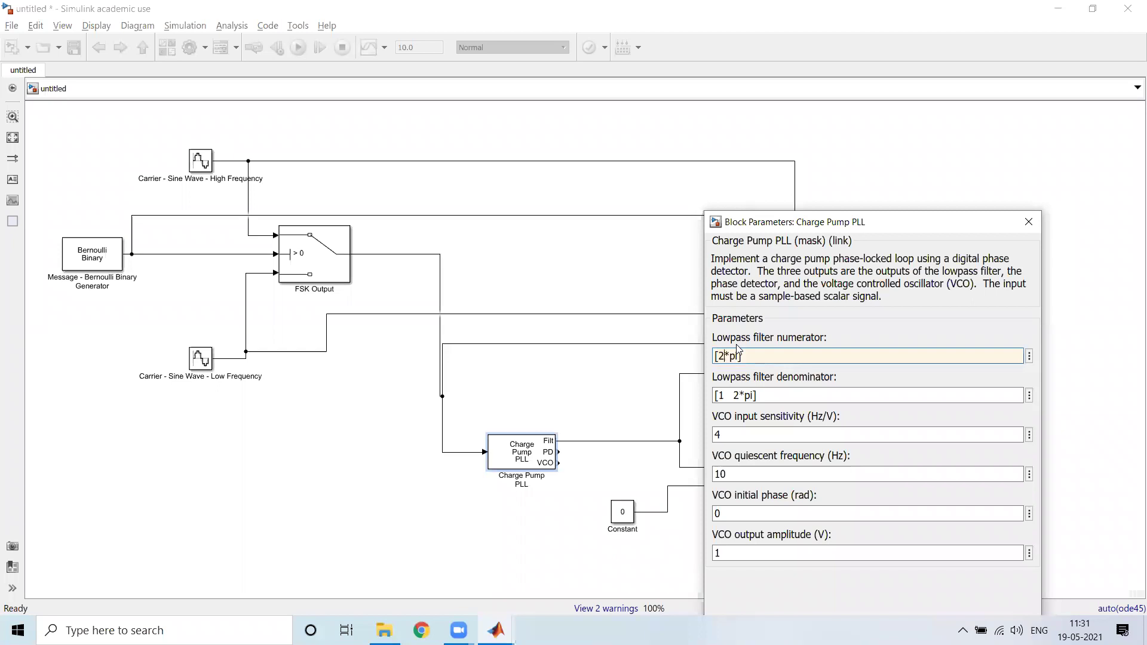
- Set the Charge Pump PLL's lowpass filter denominator to [1 2.5*pi] and accept the block parameters
{"action": "key", "text": "Tab"}
{"action": "key", "text": "End"}
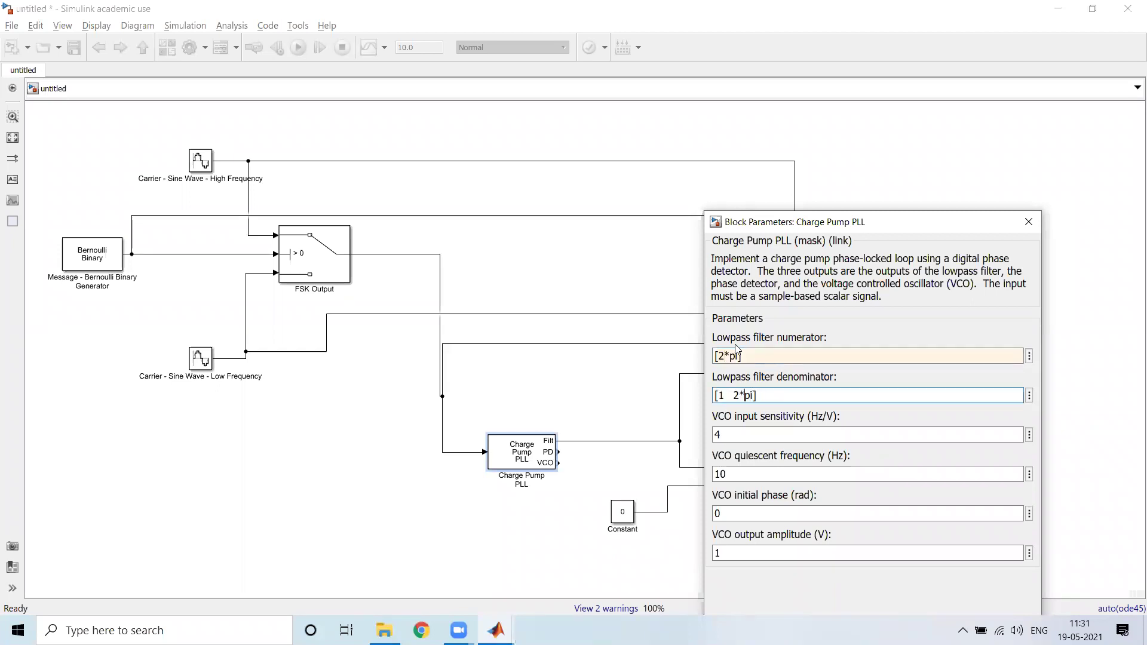
{"action": "type", "text": ".5"}
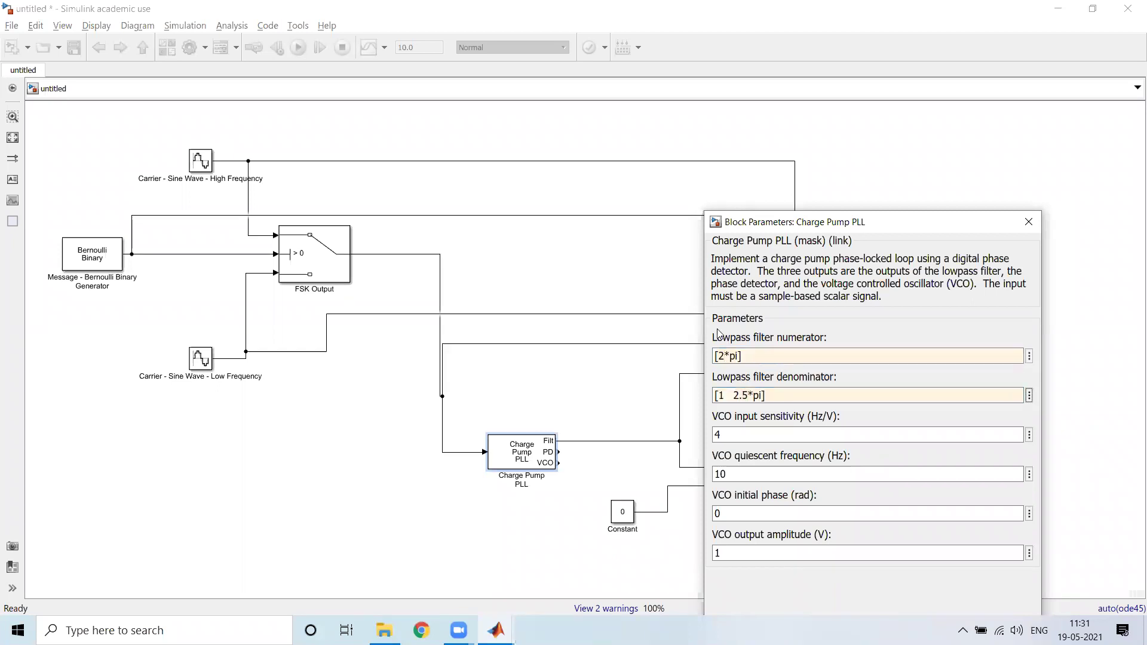
{"action": "left_click_drag", "start_coordinate": [914, 216], "coordinate": [868, 117]}
{"action": "left_click", "coordinate": [950, 528]}
{"action": "left_click", "coordinate": [786, 528]}
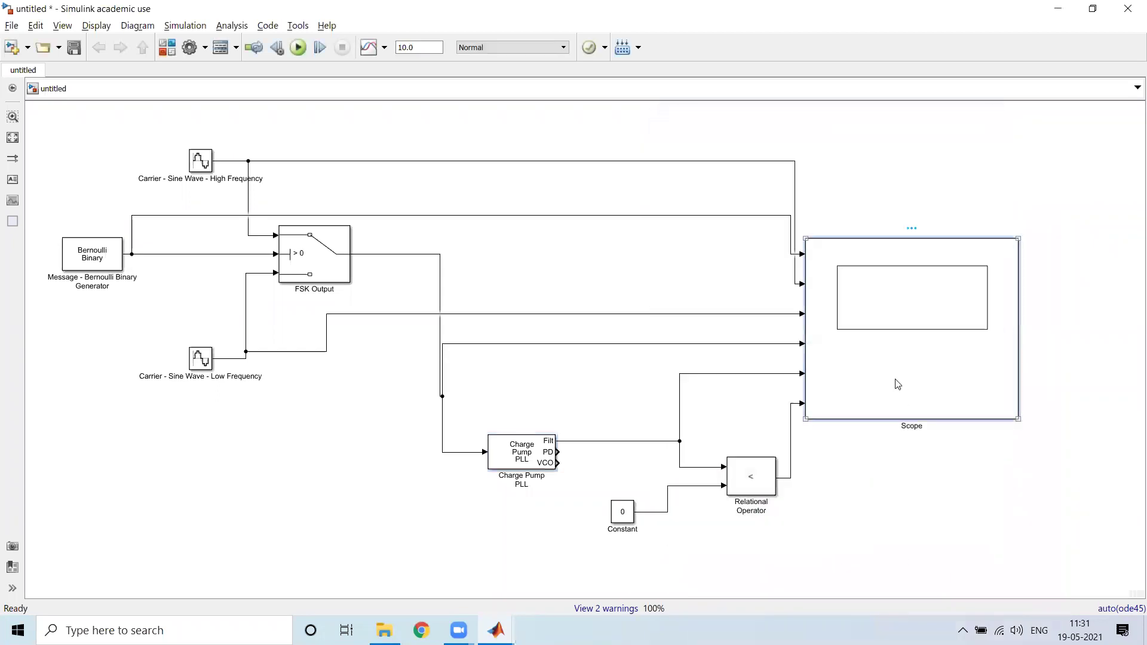
- Rerun the simulation from the Scope to check the PLL and comparator outputs, and return to the model
{"action": "double_click", "coordinate": [897, 385]}
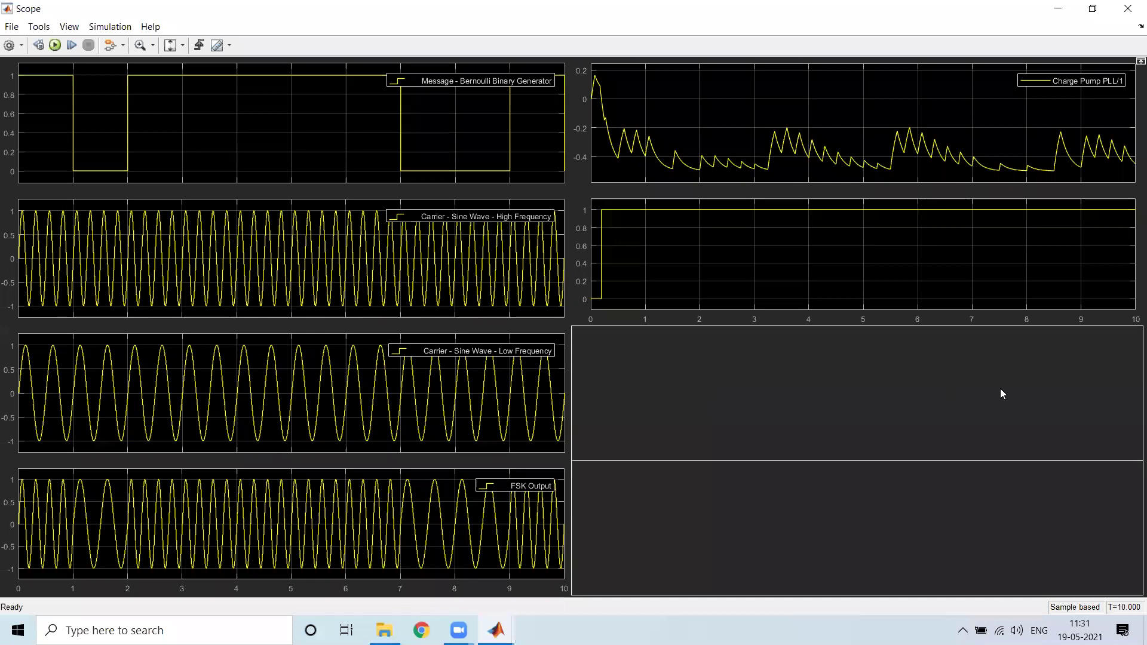
{"action": "key", "text": "ctrl+t"}
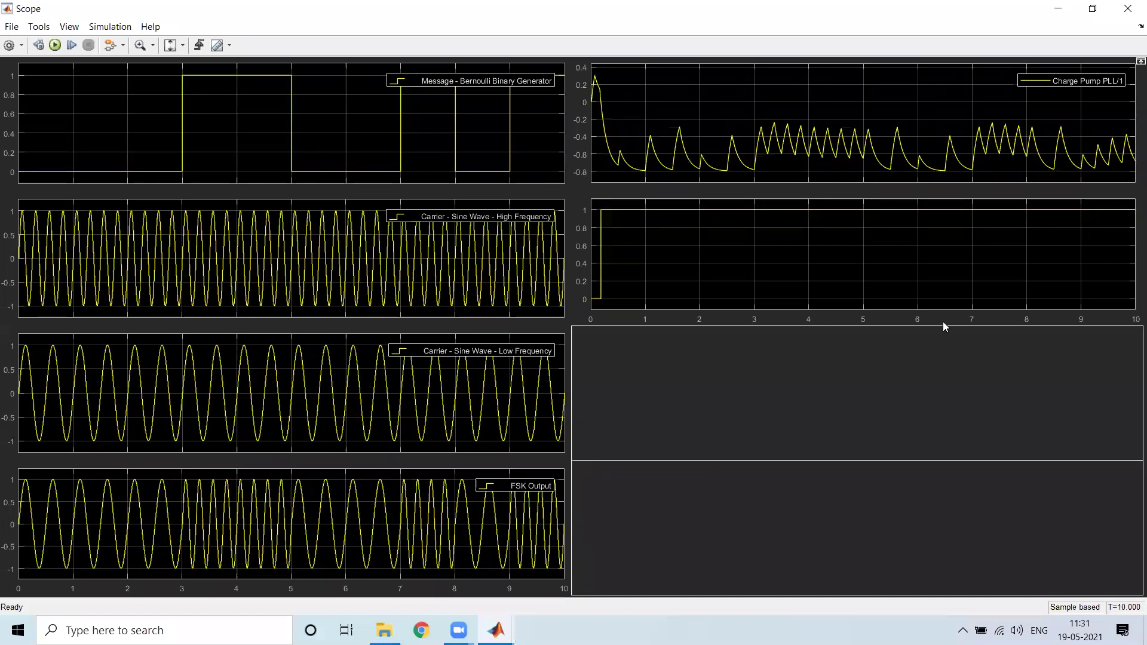
{"action": "key", "text": "alt+Tab"}
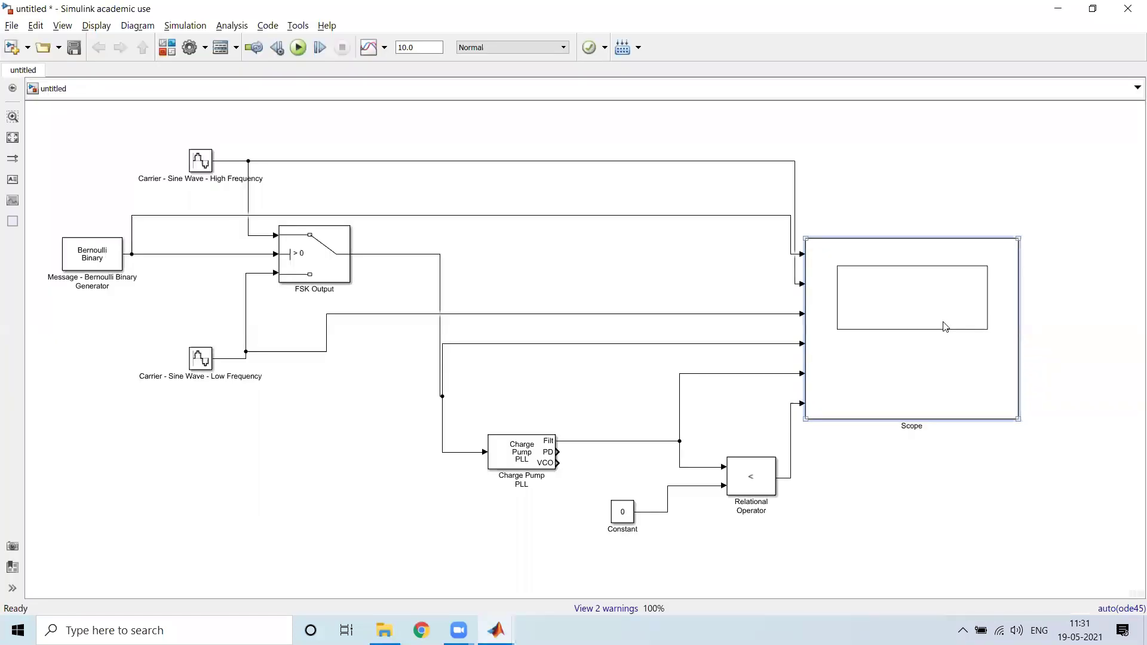
{"action": "double_click", "coordinate": [530, 451]}
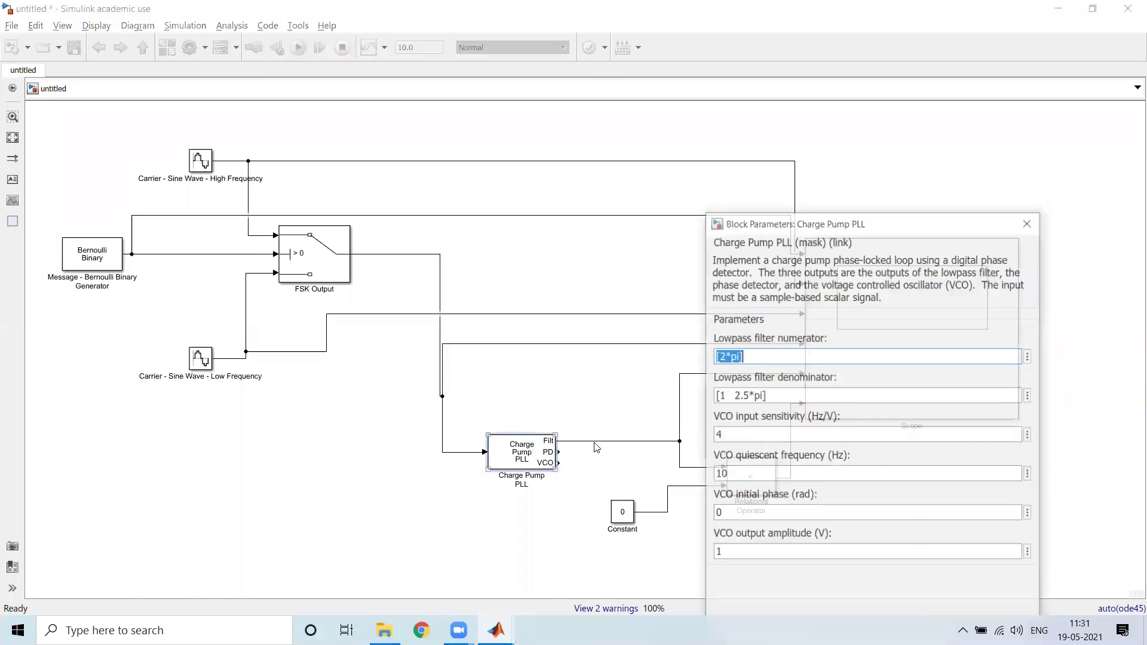
- Set the high-frequency carrier sine wave's frequency to 12*pi rad/sec and accept the change
{"action": "left_click", "coordinate": [203, 163]}
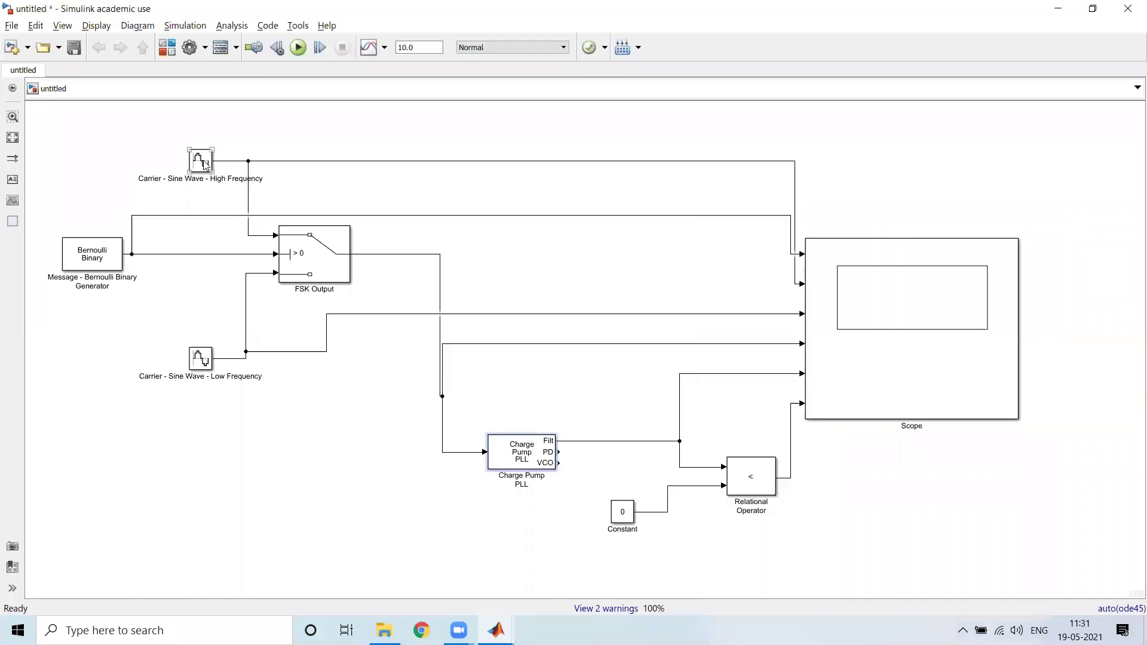
{"action": "double_click", "coordinate": [204, 162]}
{"action": "double_click", "coordinate": [290, 383]}
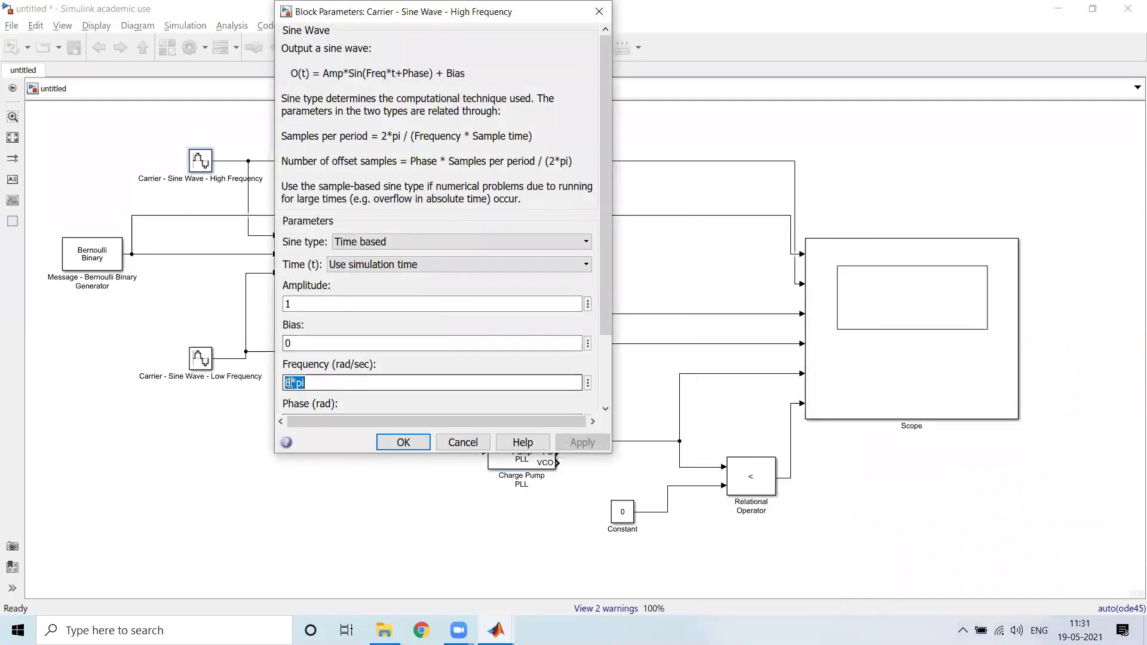
{"action": "left_click", "coordinate": [287, 383]}
{"action": "key", "text": "Delete"}
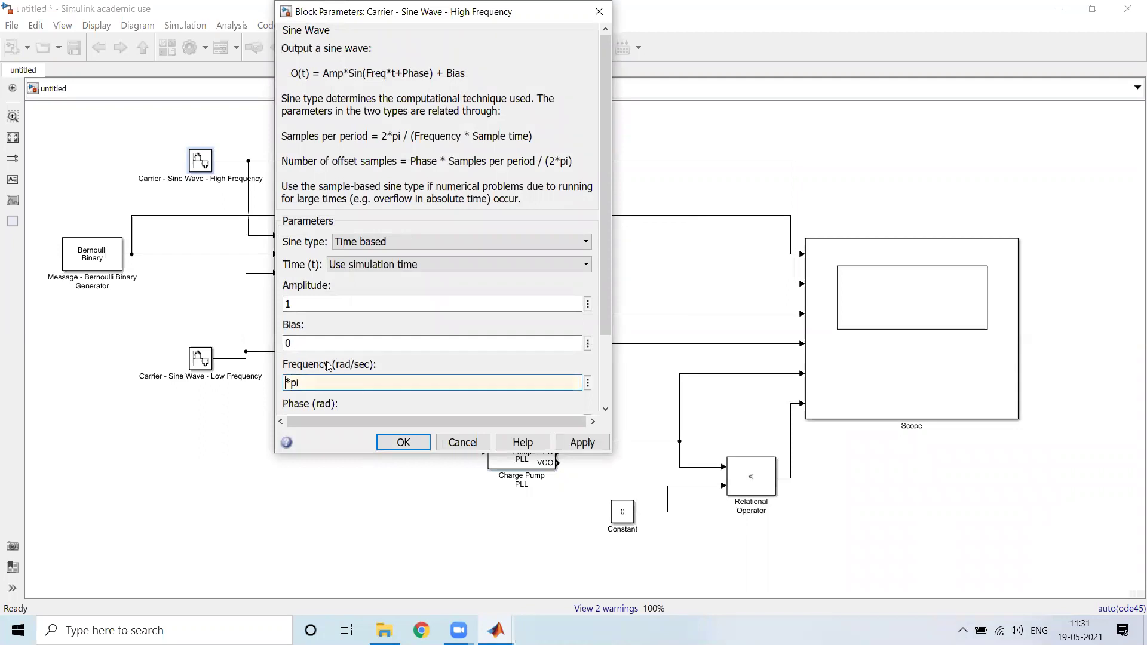
{"action": "type", "text": "12"}
{"action": "left_click", "coordinate": [583, 443]}
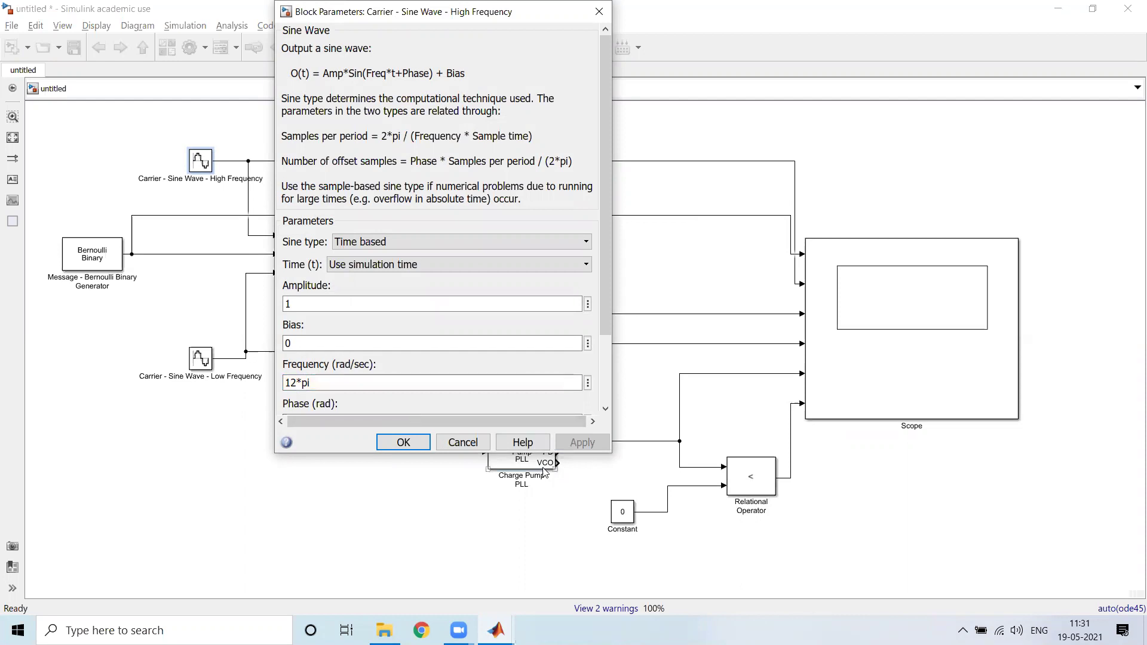
{"action": "left_click", "coordinate": [403, 442]}
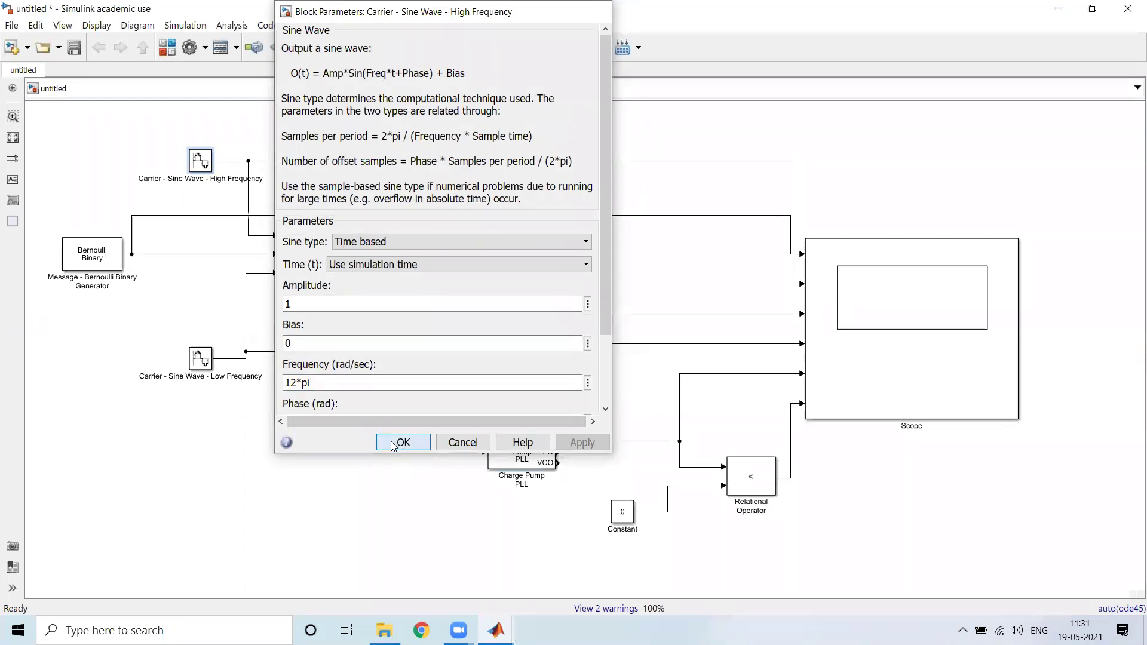
- Set the low-frequency carrier sine wave's frequency to 8*pi rad/sec and accept the change
{"action": "double_click", "coordinate": [201, 359]}
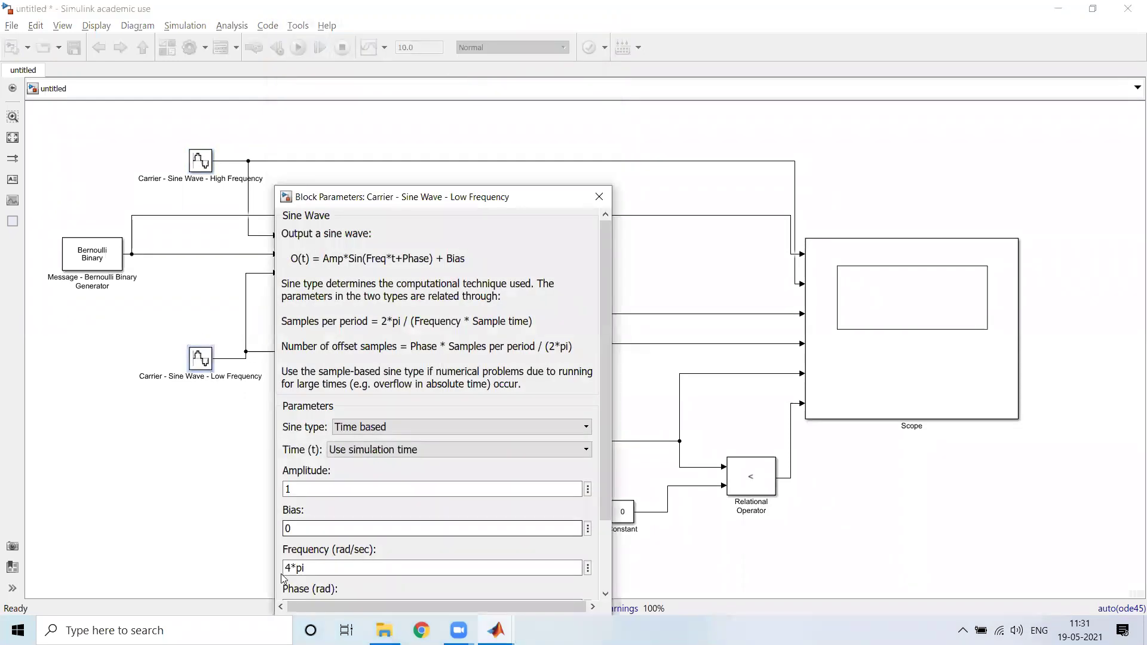
{"action": "left_click", "coordinate": [305, 568]}
{"action": "key", "text": "BackSpace"}
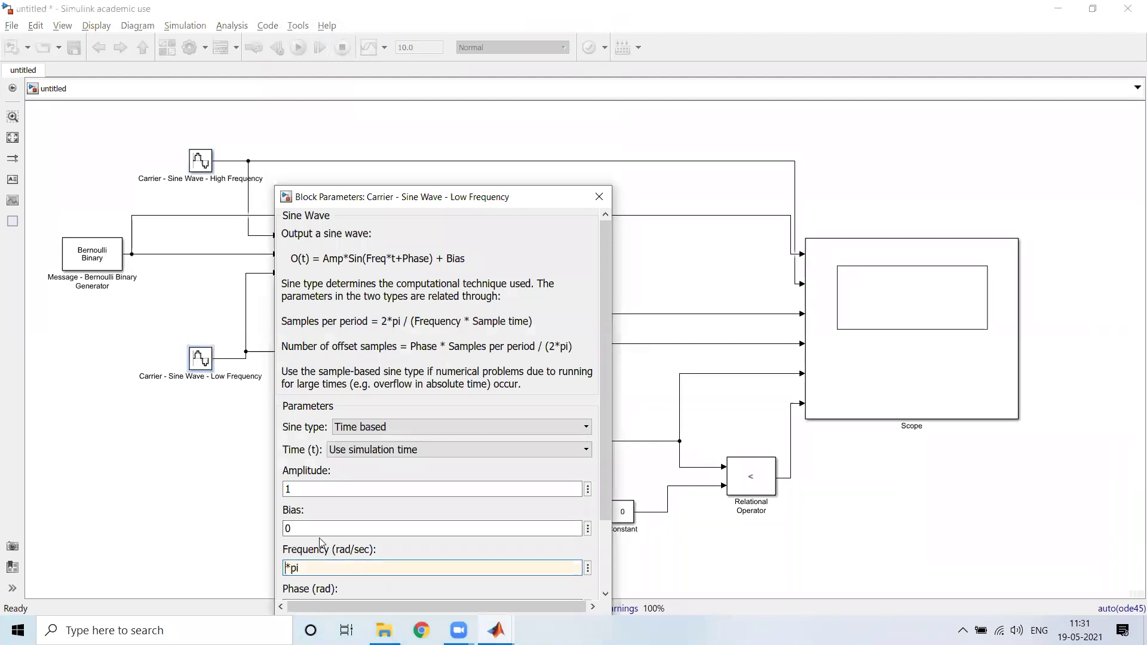
{"action": "type", "text": "8"}
{"action": "left_click_drag", "start_coordinate": [459, 197], "coordinate": [459, 112]}
{"action": "left_click", "coordinate": [407, 546]}
- Review the Charge Pump PLL parameters and rerun the simulation from the Scope with the changed carrier frequencies
{"action": "double_click", "coordinate": [511, 449]}
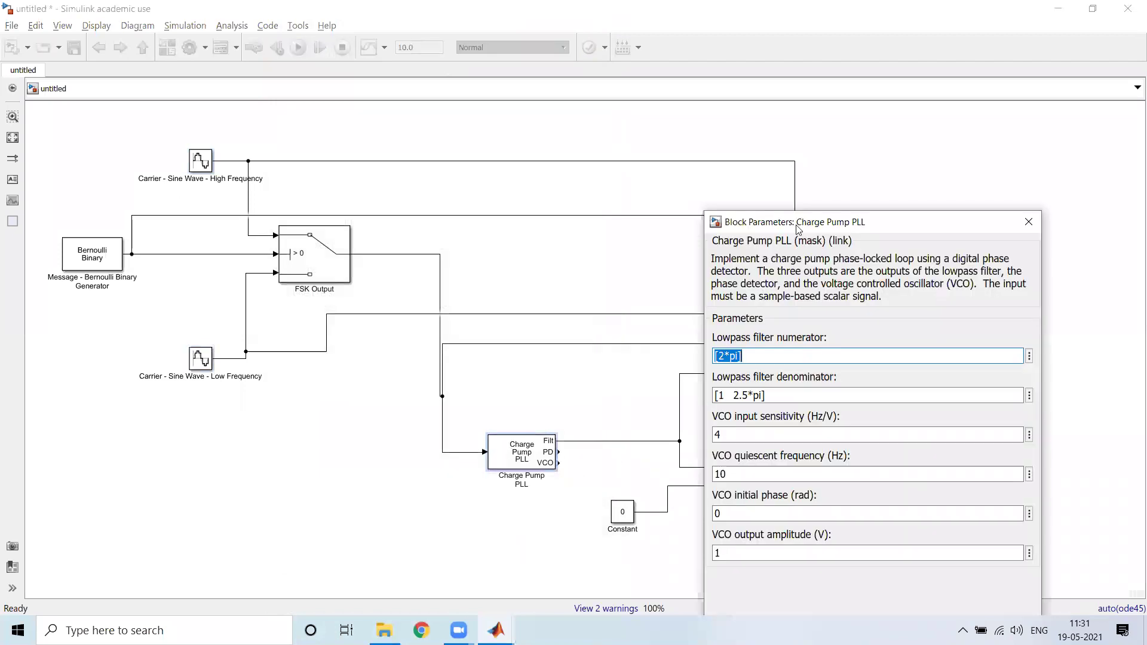
{"action": "left_click_drag", "start_coordinate": [798, 224], "coordinate": [441, 79]}
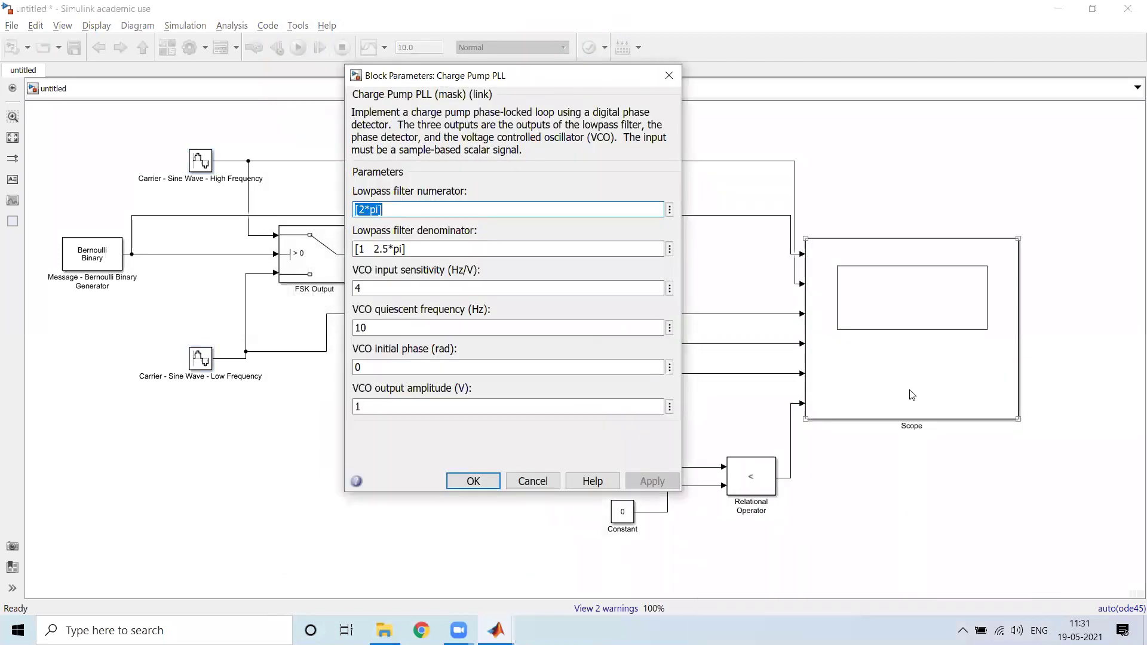
{"action": "left_click", "coordinate": [913, 394]}
{"action": "double_click", "coordinate": [912, 394]}
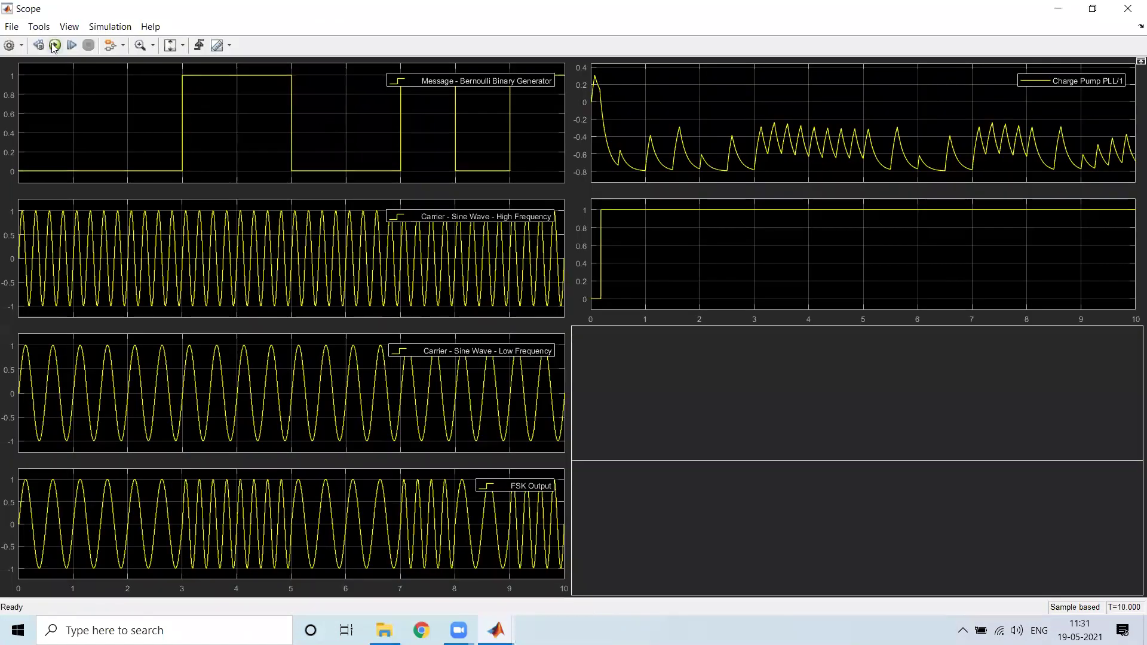
{"action": "key", "text": "ctrl+t"}
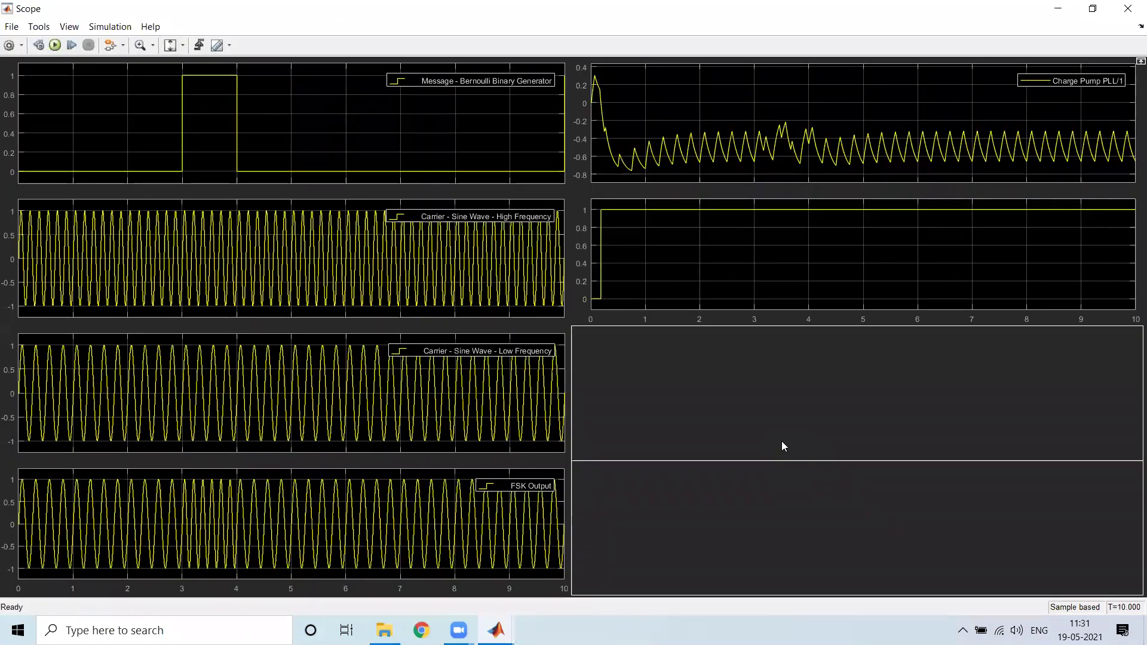
- Open the Charge Pump PLL parameters and bring up the FSK_Expt reference model behind them for comparison
{"action": "key", "text": "alt+Tab"}
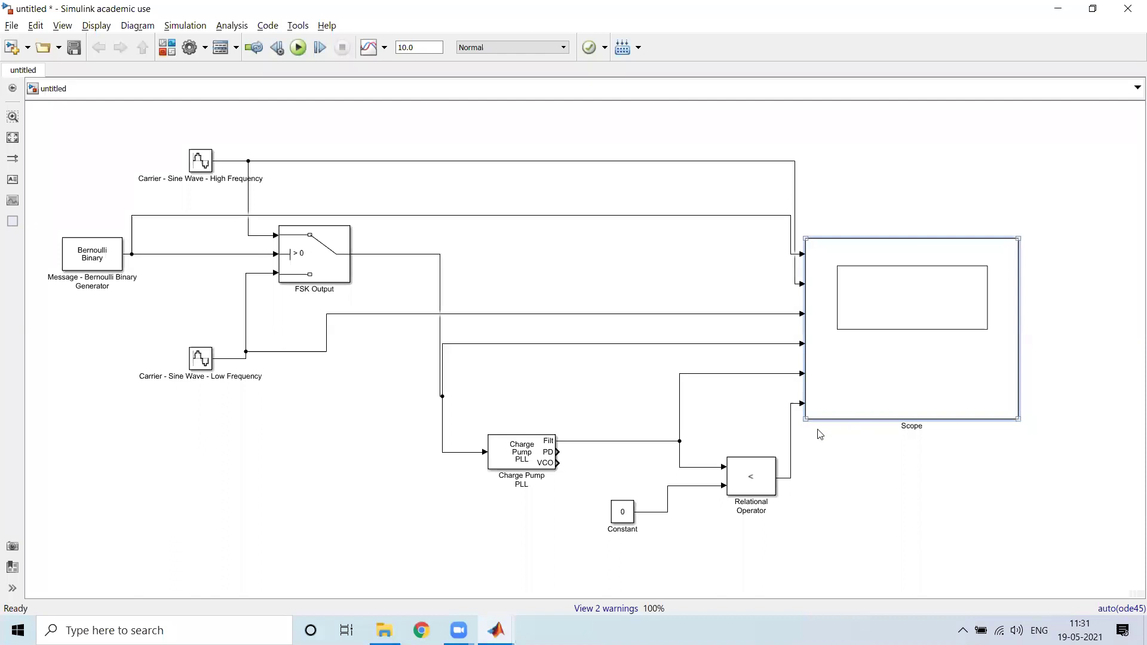
{"action": "double_click", "coordinate": [528, 452]}
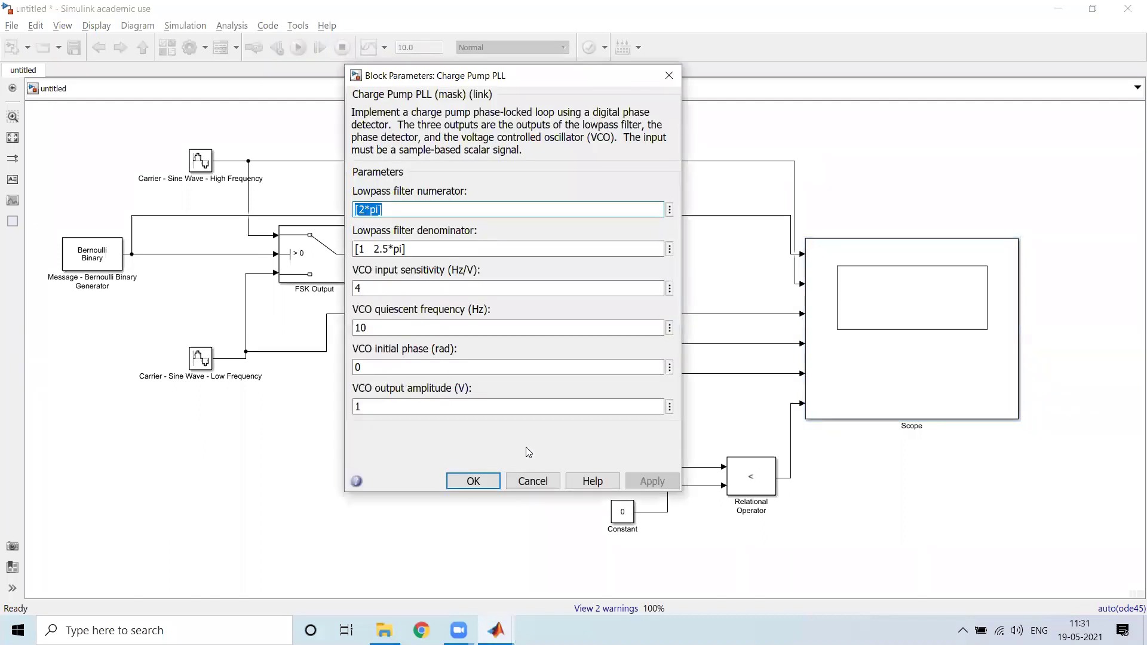
{"action": "key", "text": "alt+Tab"}
{"action": "key", "text": "alt+Tab"}
{"action": "key", "text": "alt+Tab"}
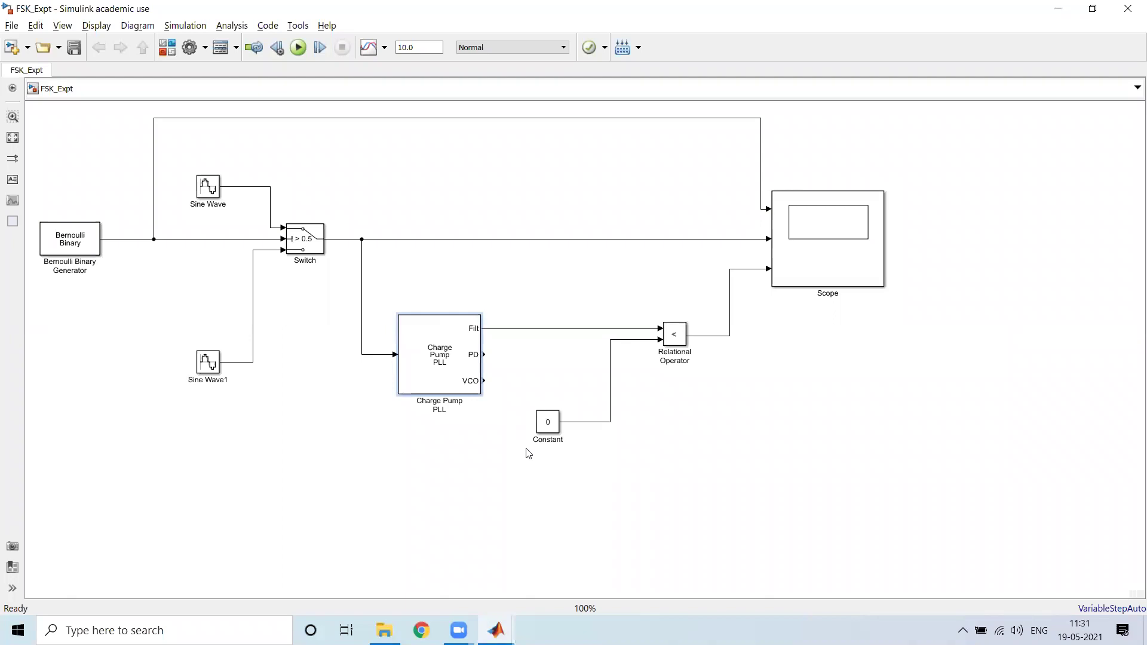
{"action": "key", "text": "alt+Tab"}
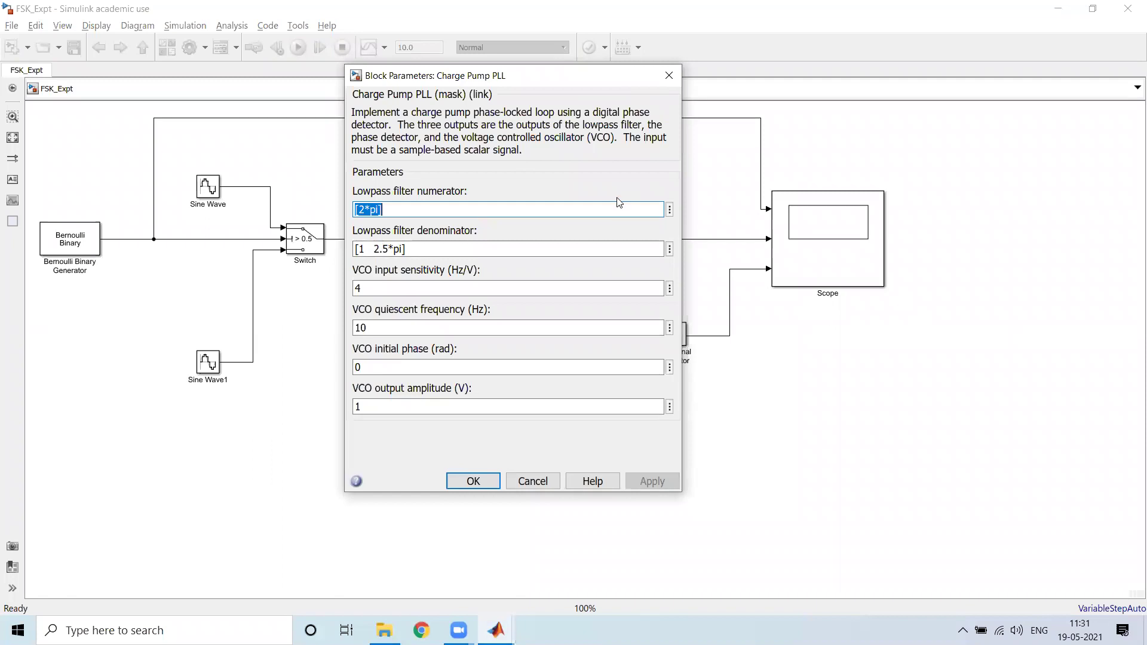
- Re-enter the Charge Pump PLL's lowpass filter numerator as [2*pi], set its denominator to [1 4*pi], and accept the parameters
{"action": "left_click", "coordinate": [368, 208]}
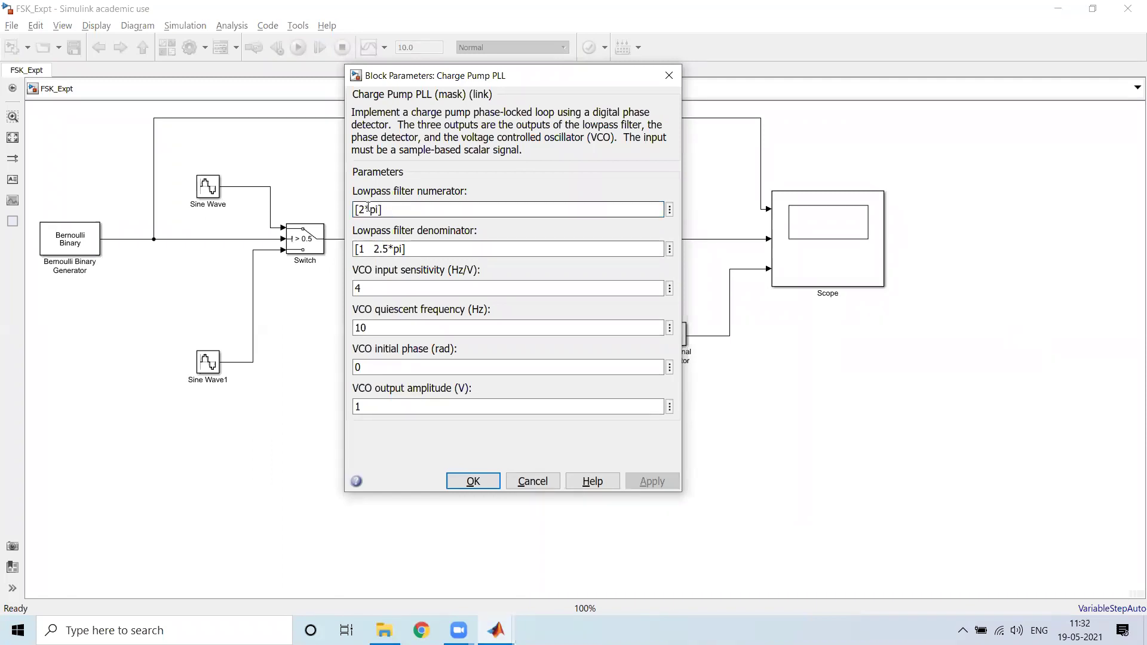
{"action": "key", "text": "BackSpace"}
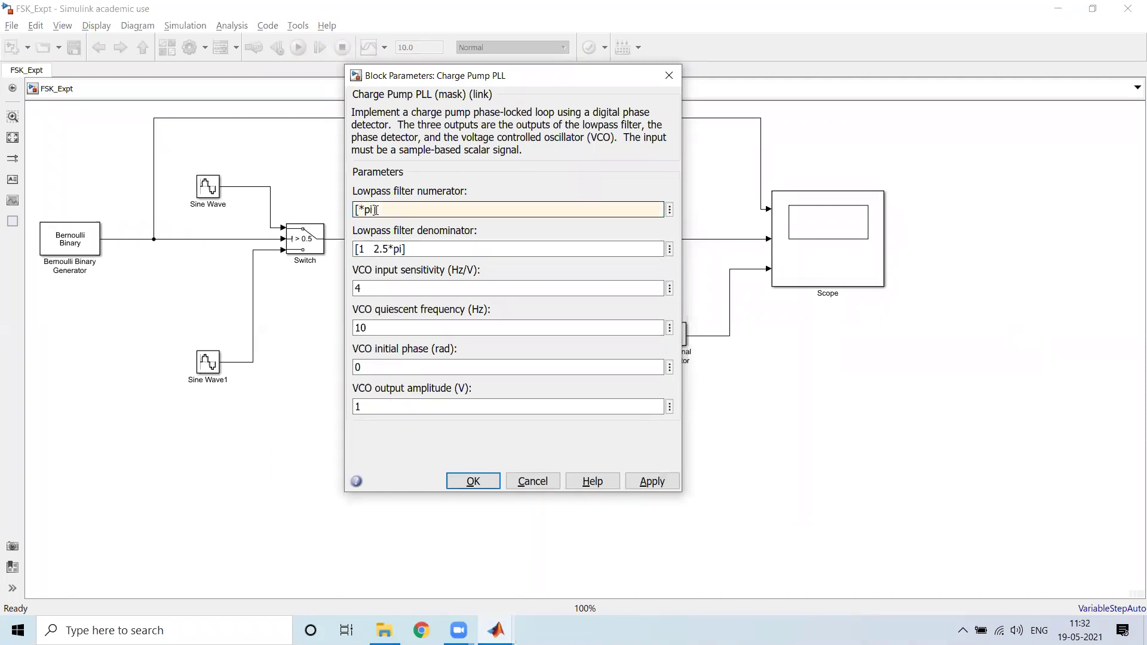
{"action": "type", "text": "2"}
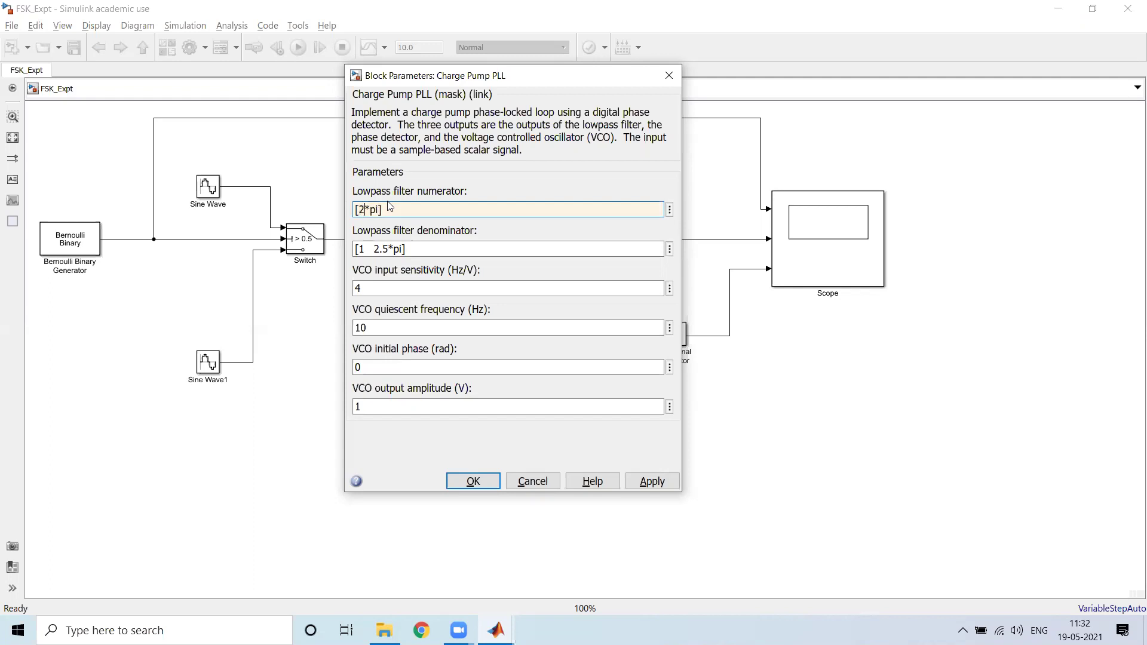
{"action": "key", "text": "Tab"}
{"action": "key", "text": "End"}
{"action": "key", "text": "BackSpace"}
{"action": "key", "text": "BackSpace"}
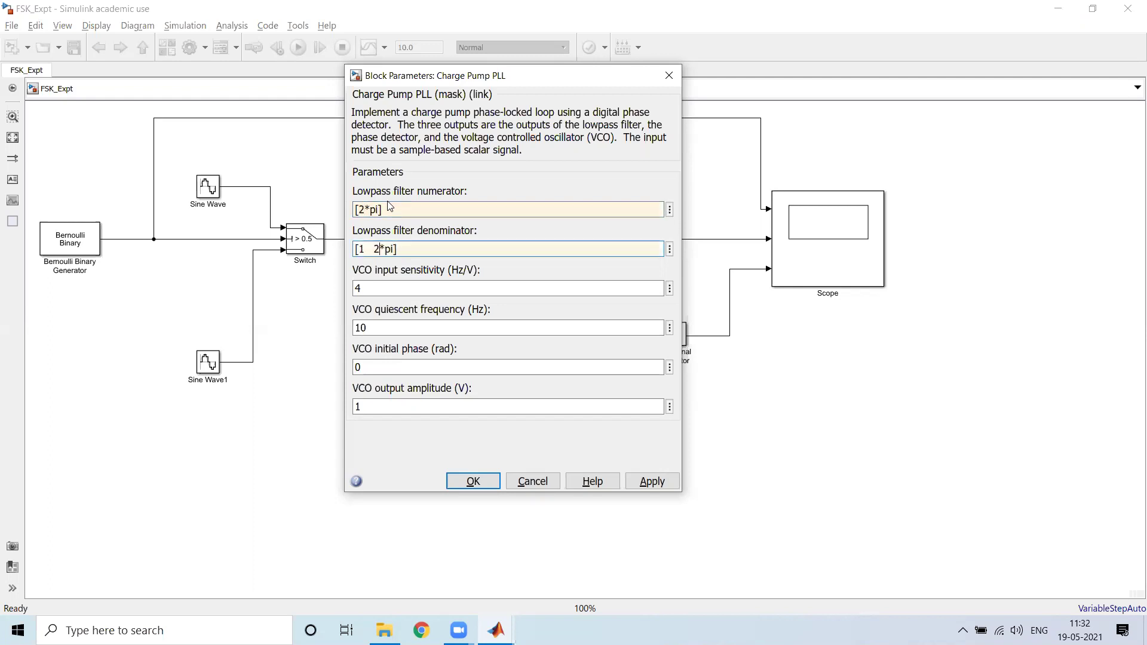
{"action": "key", "text": "BackSpace"}
{"action": "type", "text": "4"}
{"action": "left_click", "coordinate": [659, 483]}
{"action": "left_click", "coordinate": [491, 480]}
- Run the FSK_Expt model from its Scope, examine the message, FSK and recovered waveforms in the maximized window, and close it
{"action": "double_click", "coordinate": [825, 266]}
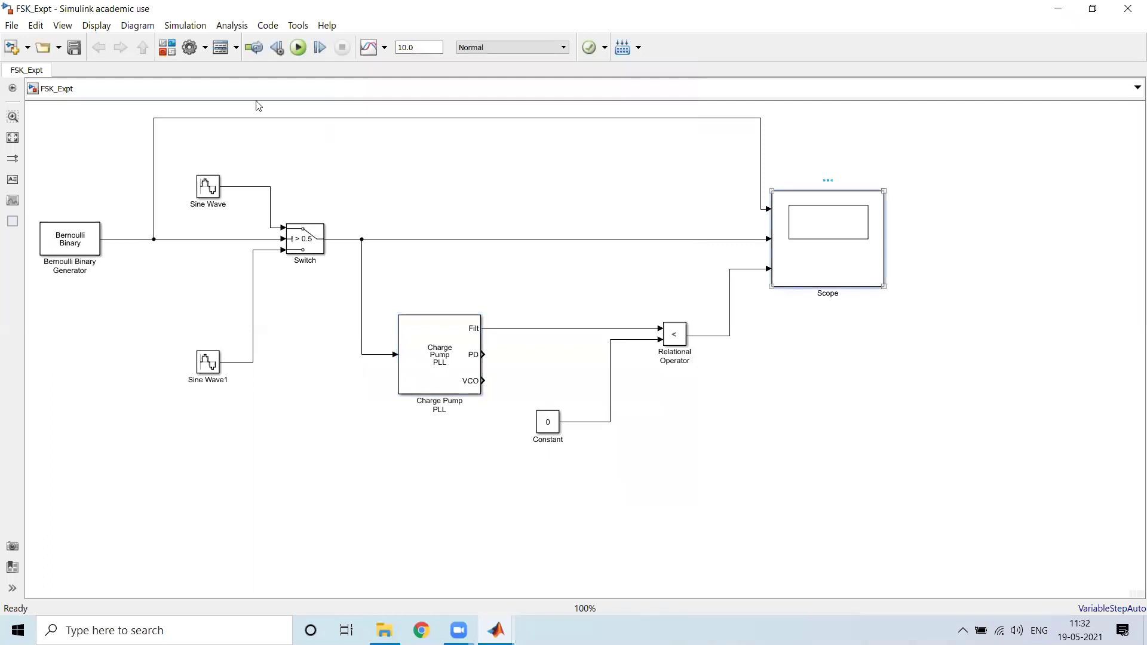
{"action": "left_click", "coordinate": [419, 155]}
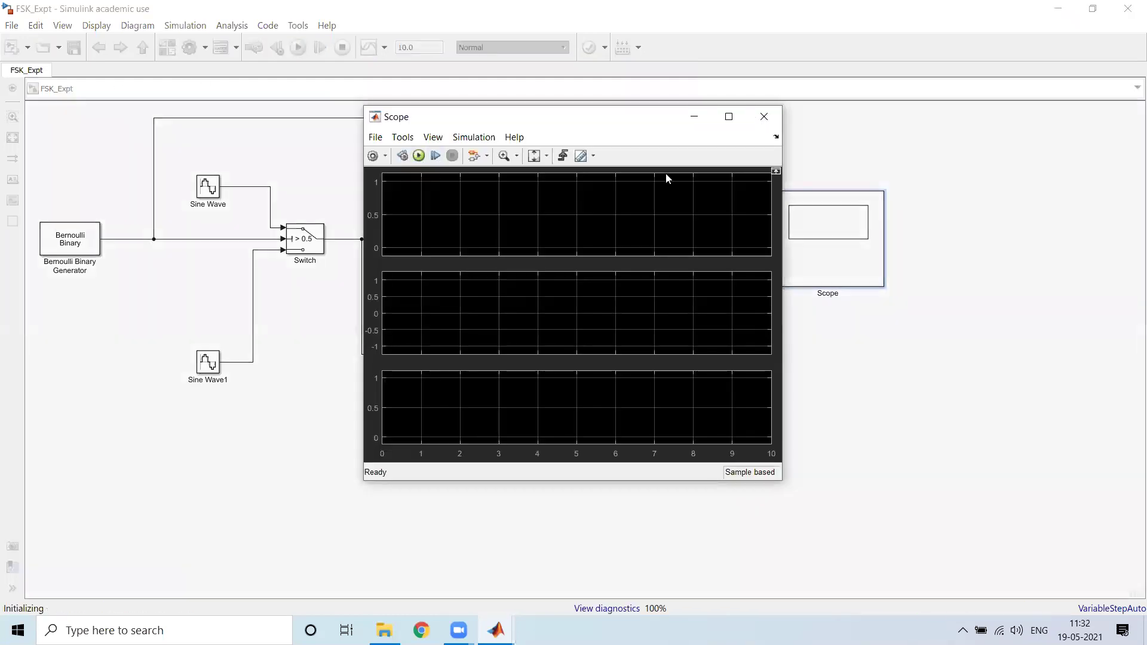
{"action": "left_click", "coordinate": [729, 116]}
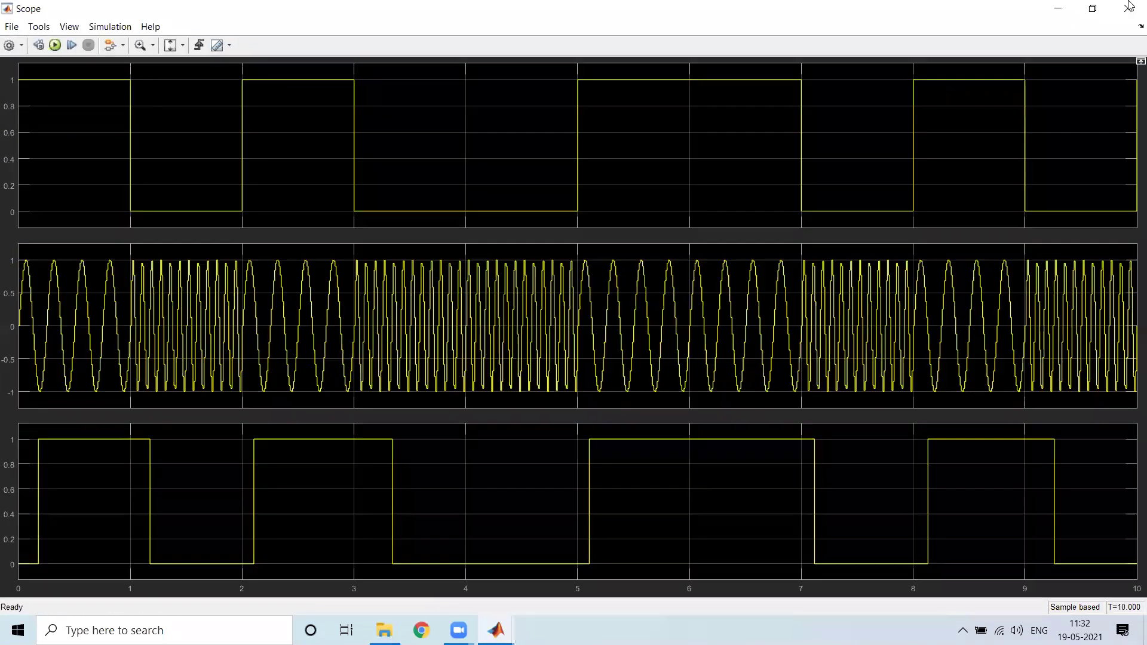
{"action": "left_click", "coordinate": [1129, 7]}
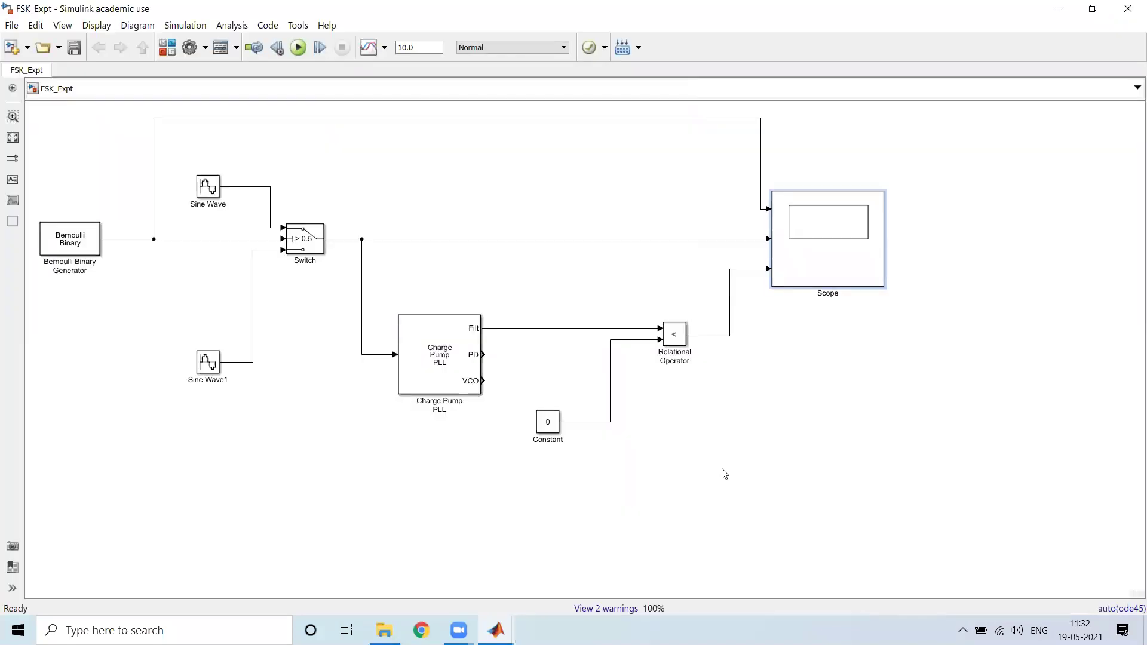
- Examine the message, FSK and recovered waveforms in the FSK_Expt Scope and return to the untitled model
{"action": "left_click", "coordinate": [837, 255]}
{"action": "double_click", "coordinate": [839, 256]}
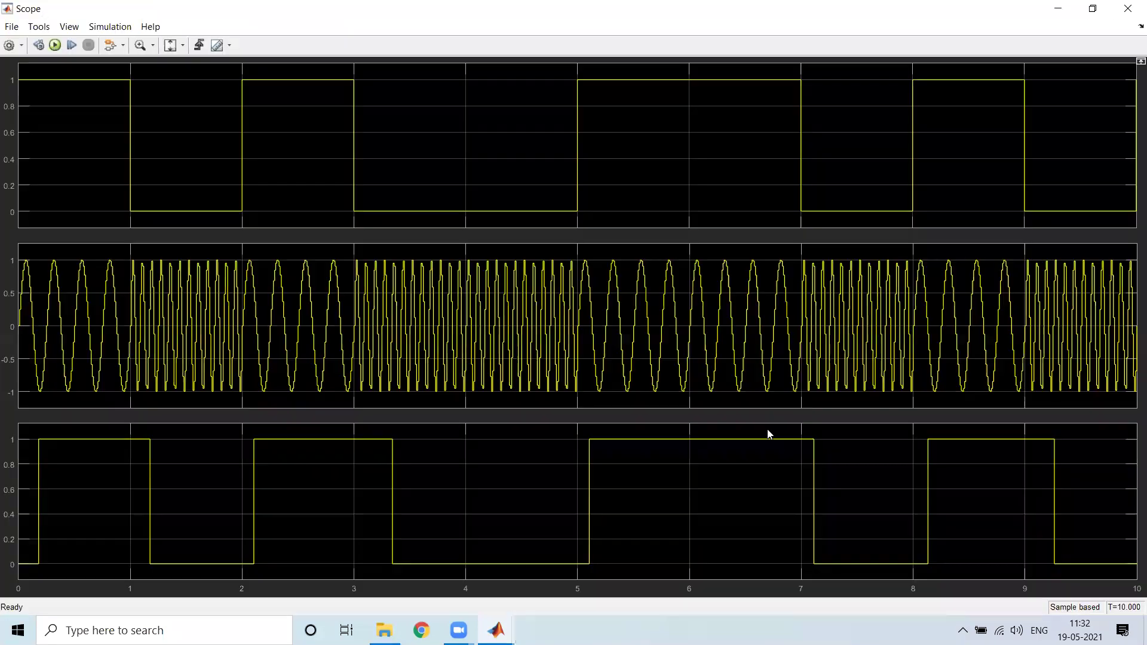
{"action": "key", "text": "alt+Tab"}
{"action": "key", "text": "alt+Tab"}
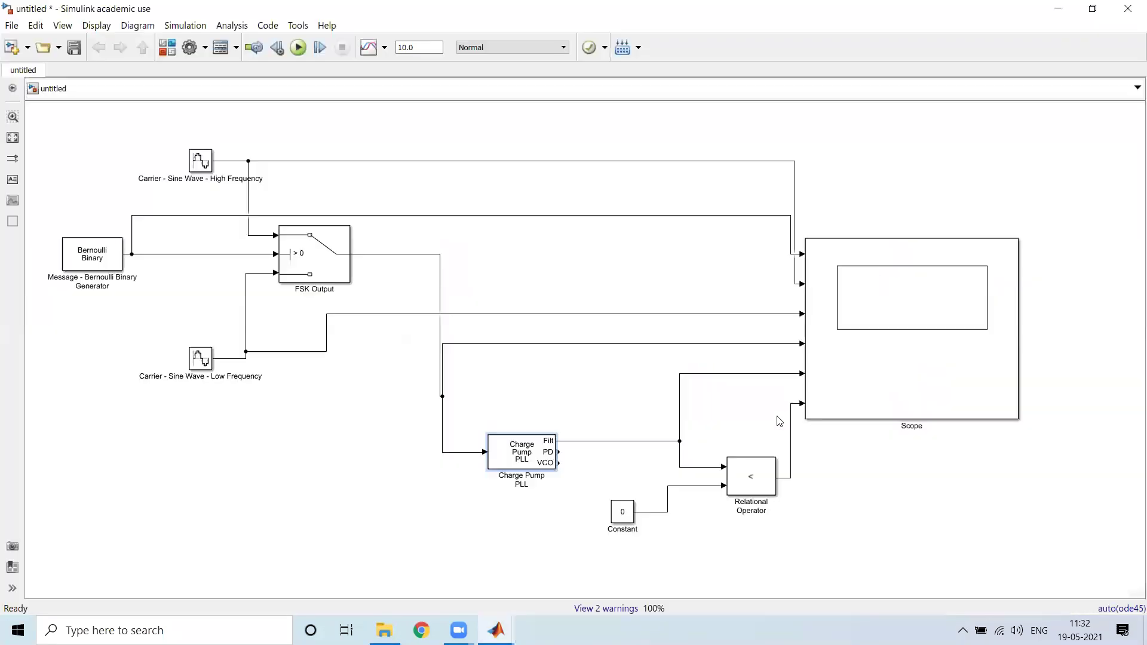
- Rerun the untitled model from its Scope, examine the PLL filter output and recovered signal, and return to the diagram
{"action": "double_click", "coordinate": [927, 403]}
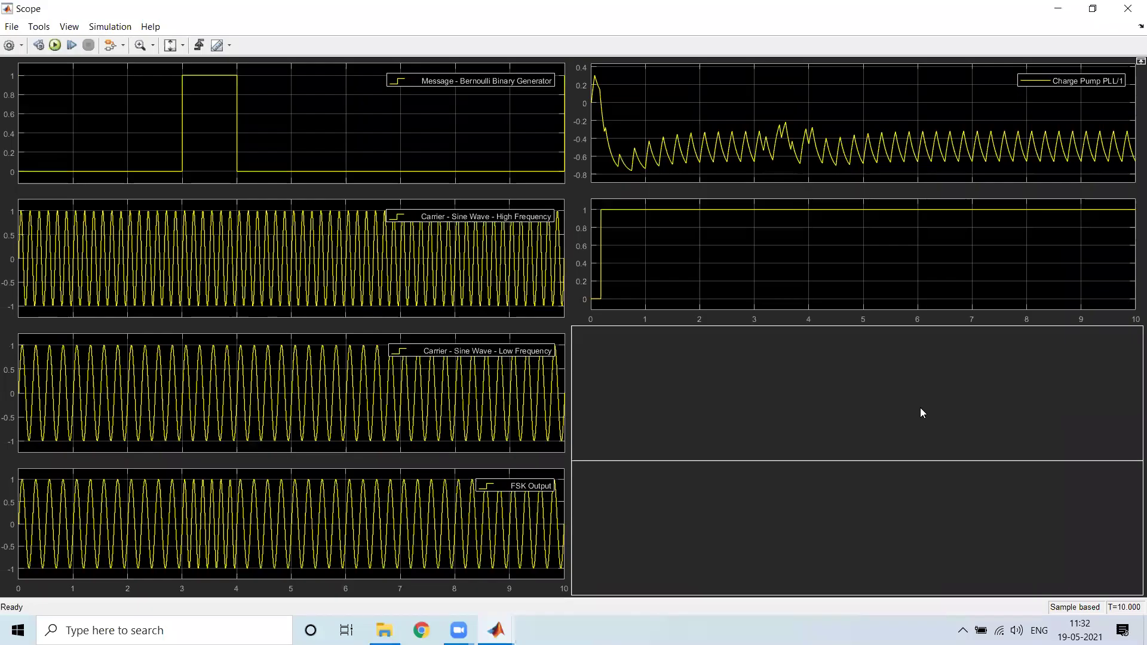
{"action": "left_click", "coordinate": [55, 45]}
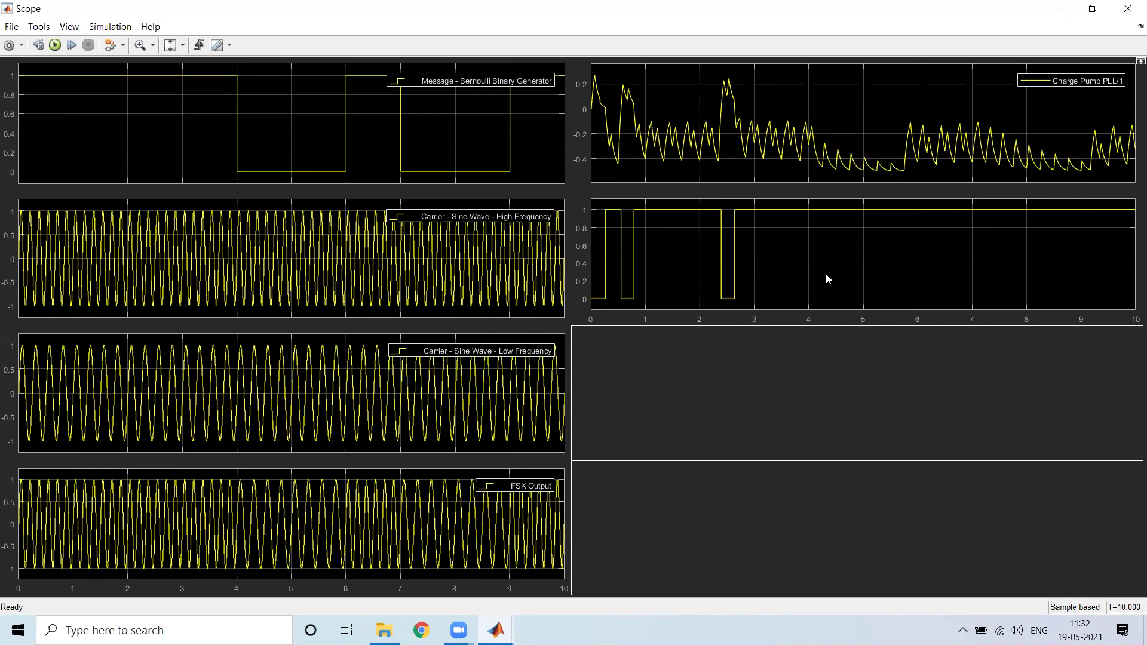
{"action": "key", "text": "alt+Tab"}
- Set the Charge Pump PLL's lowpass filter denominator to [1 3.5*pi] and accept the parameters
{"action": "double_click", "coordinate": [530, 448]}
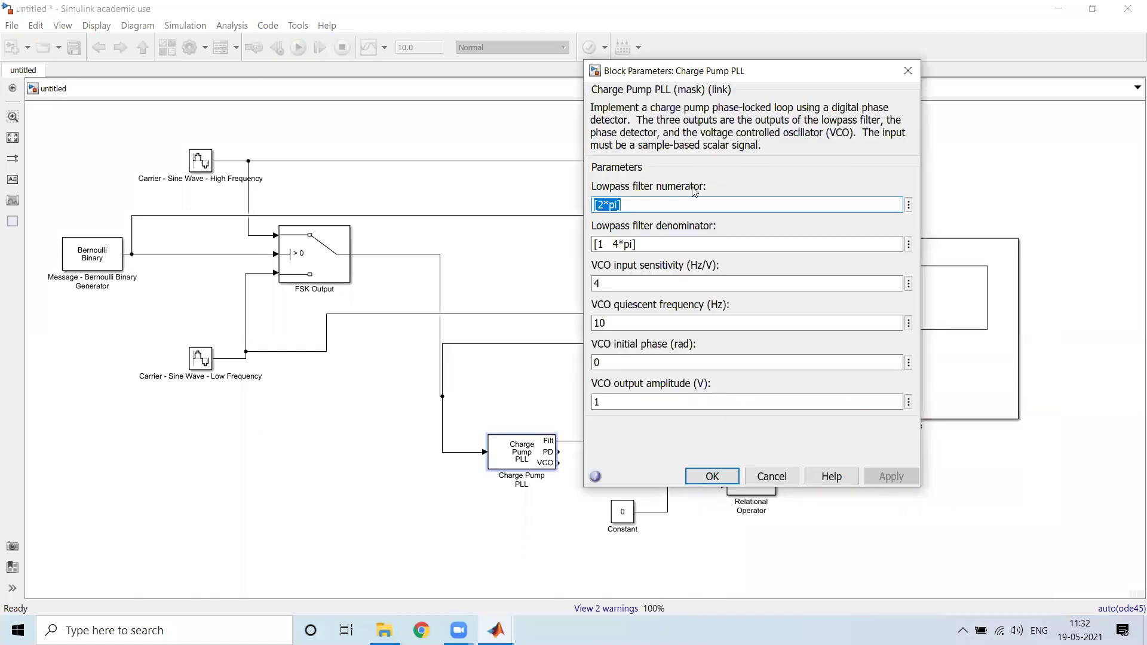
{"action": "triple_click", "coordinate": [624, 243]}
{"action": "key", "text": "End"}
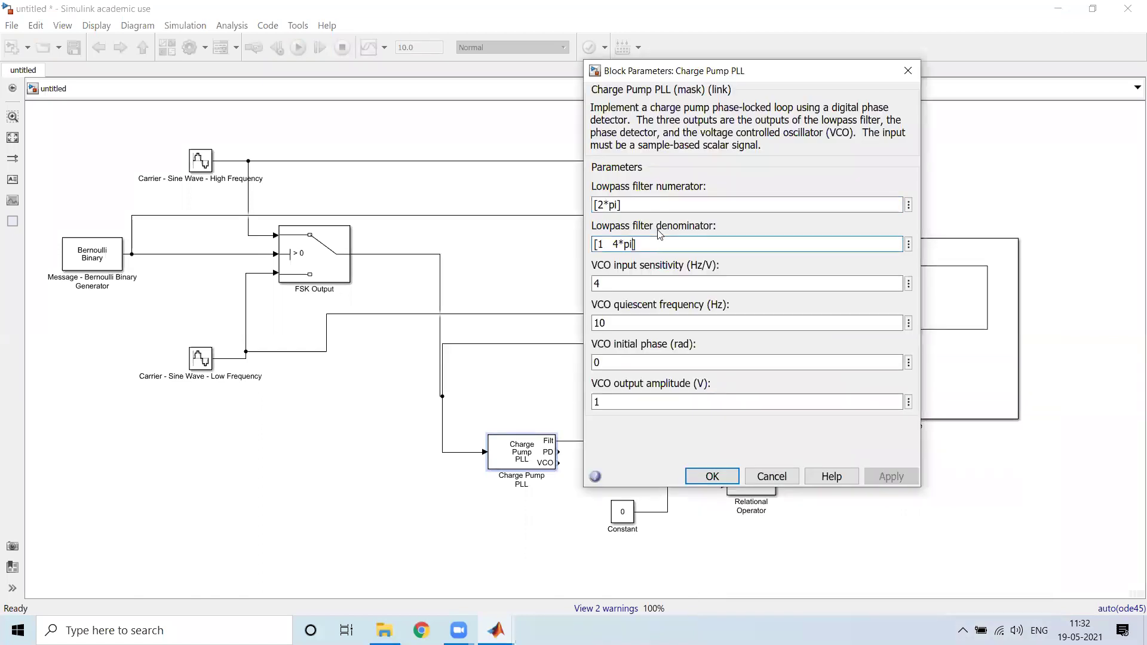
{"action": "key", "text": "BackSpace"}
{"action": "type", "text": "3.5"}
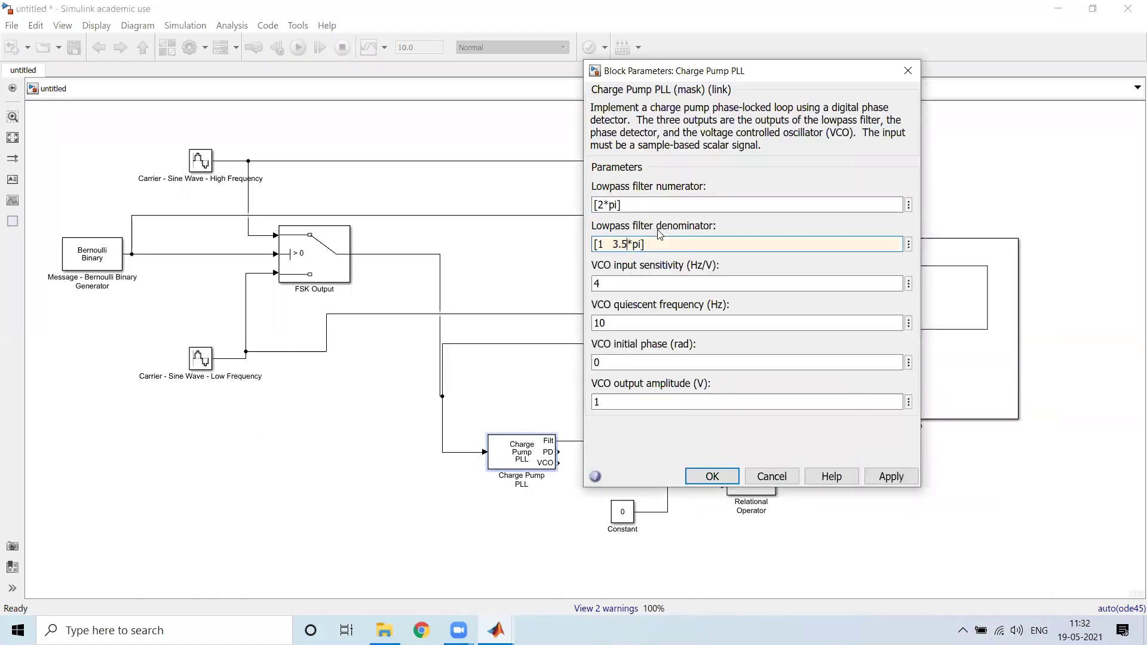
{"action": "left_click", "coordinate": [891, 476]}
{"action": "left_click", "coordinate": [713, 476]}
- Rerun the simulation from the Scope with the 3.5*pi denominator, compare the recovered signal with the message, and close the Scope
{"action": "left_click", "coordinate": [896, 357]}
{"action": "double_click", "coordinate": [897, 357]}
{"action": "left_click", "coordinate": [54, 45]}
{"action": "key", "text": "ctrl+t"}
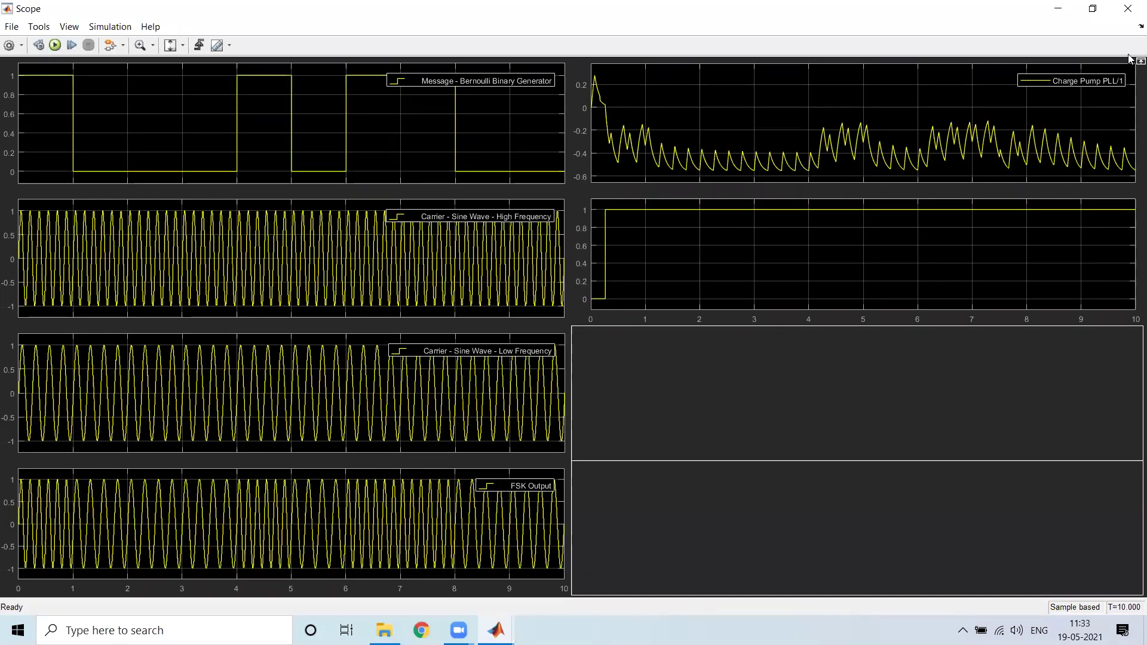
{"action": "left_click", "coordinate": [1127, 8]}
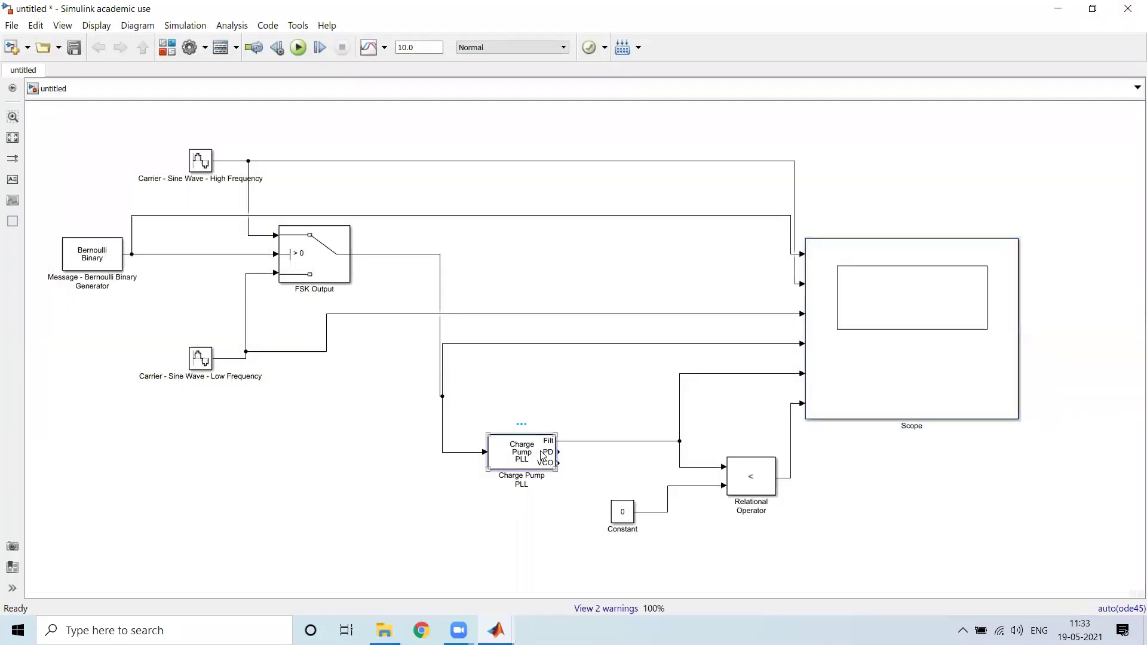
- Change the Charge Pump PLL's lowpass filter denominator back to [1 4*pi]
{"action": "double_click", "coordinate": [522, 452]}
{"action": "triple_click", "coordinate": [749, 395]}
{"action": "left_click", "coordinate": [749, 395]}
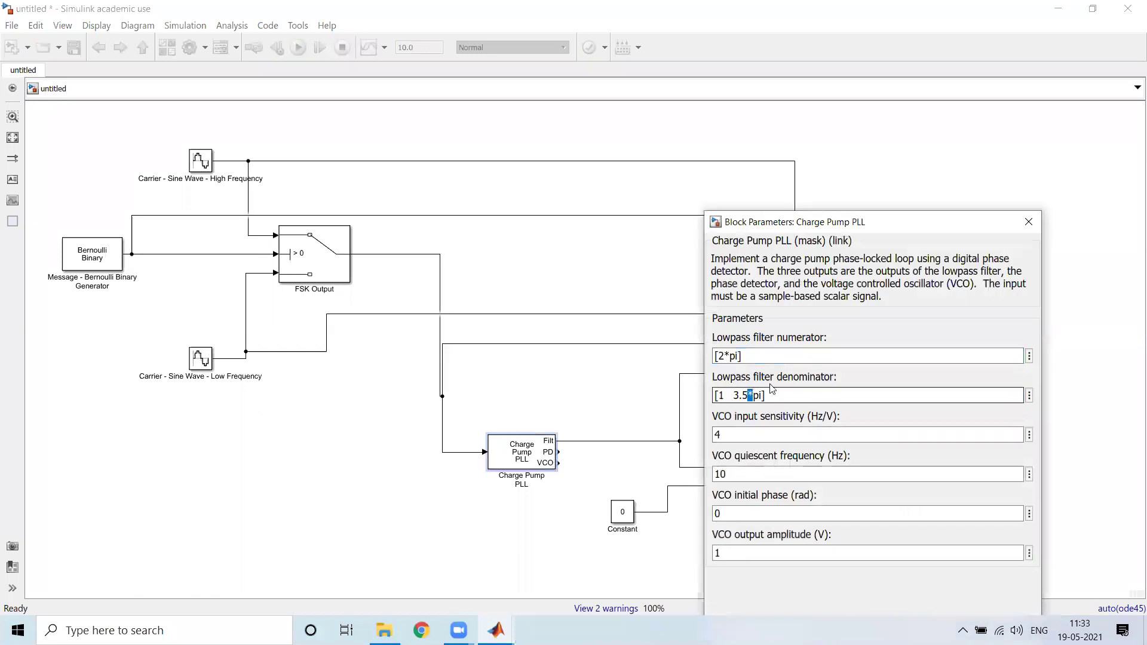
{"action": "key", "text": "BackSpace"}
{"action": "key", "text": "BackSpace"}
{"action": "key", "text": "BackSpace"}
{"action": "type", "text": "4"}
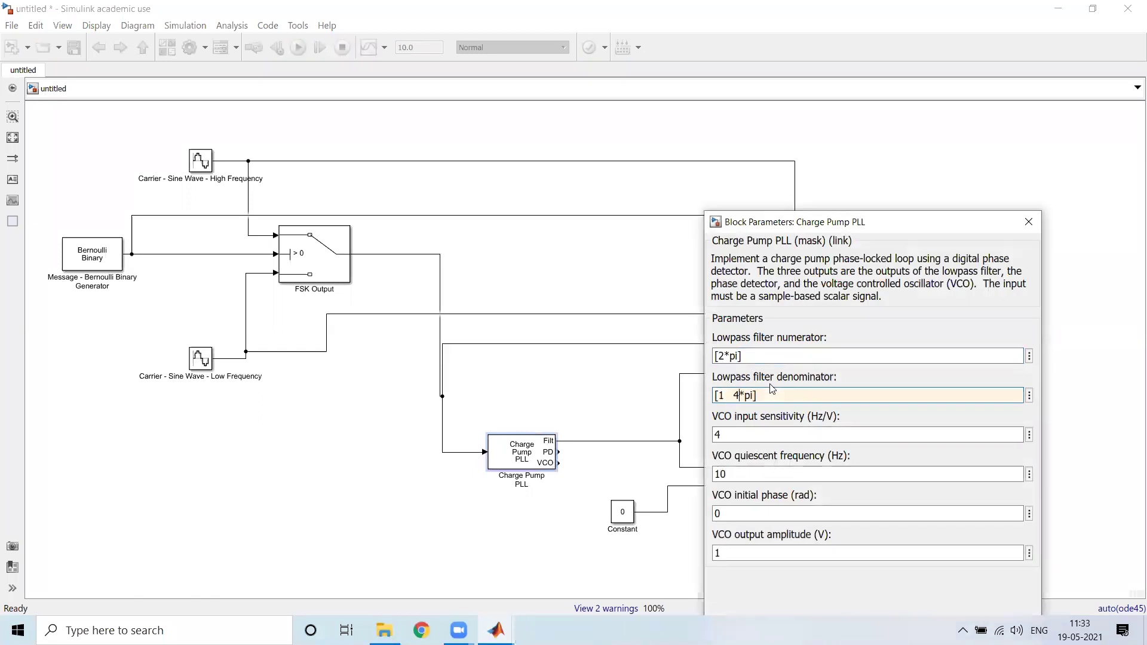
- Set the Charge Pump PLL's lowpass filter numerator to [1*pi] with balanced brackets and accept the parameters
{"action": "double_click", "coordinate": [723, 356]}
{"action": "type", "text": "1"}
{"action": "left_click_drag", "start_coordinate": [815, 223], "coordinate": [689, 160]}
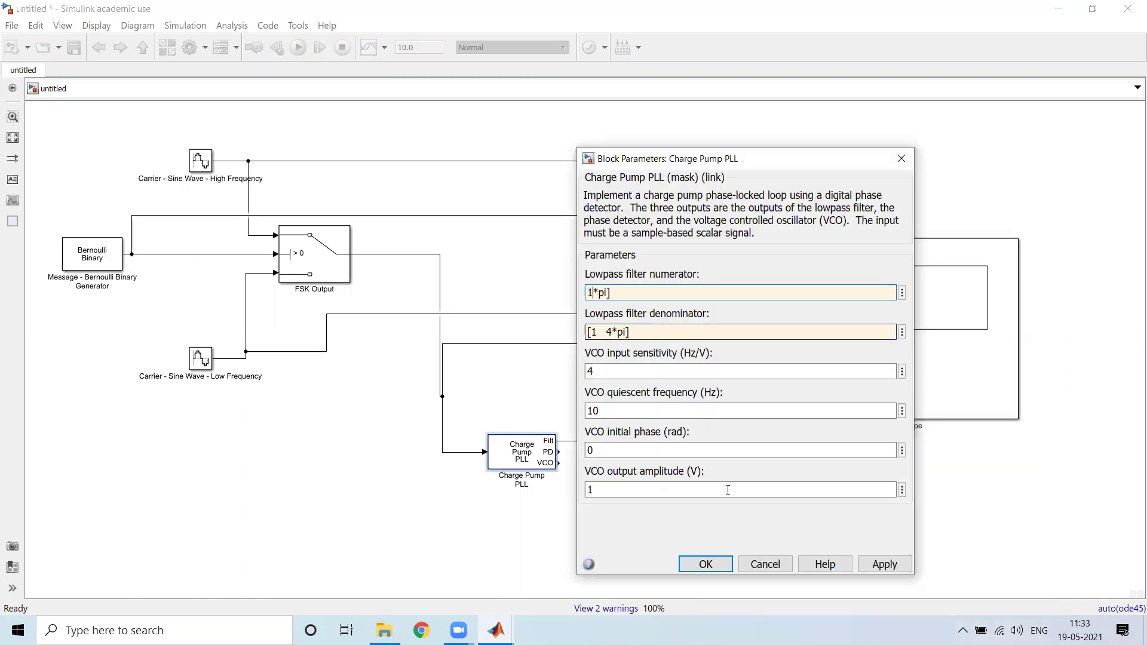
{"action": "left_click", "coordinate": [712, 567]}
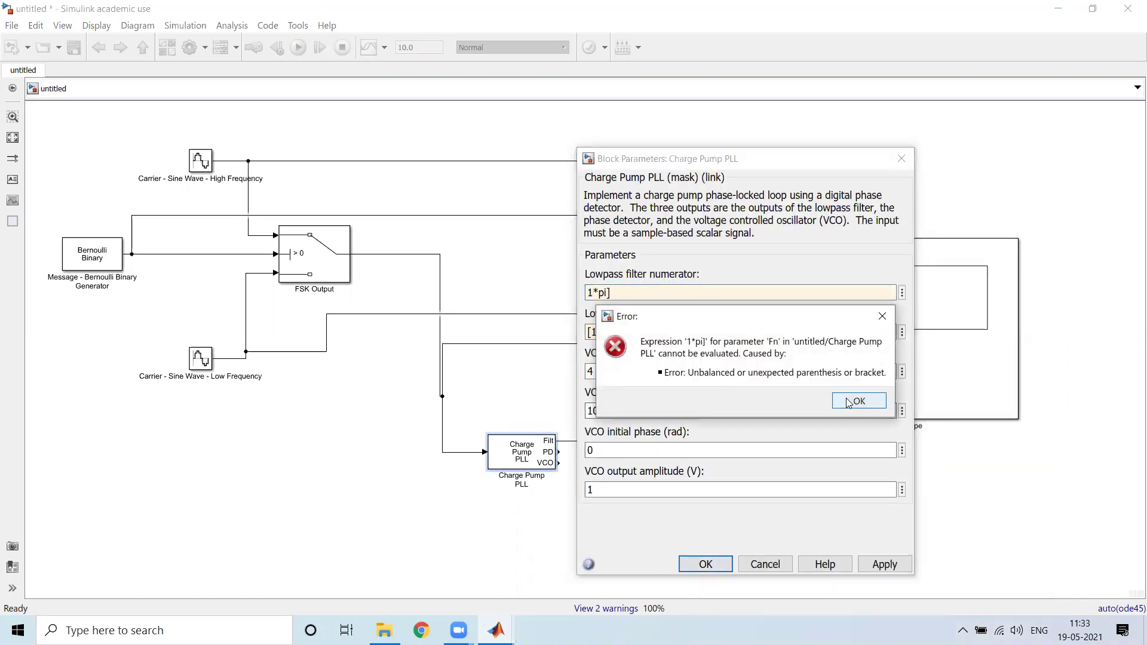
{"action": "left_click", "coordinate": [847, 401]}
{"action": "left_click_drag", "start_coordinate": [588, 292], "coordinate": [610, 293]}
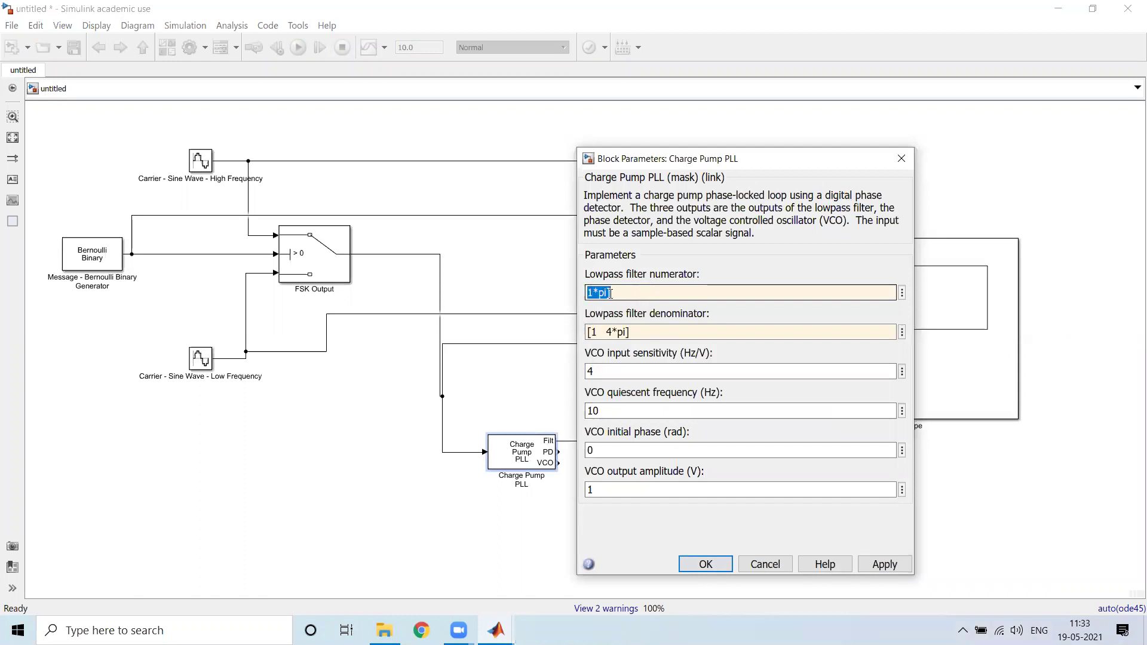
{"action": "type", "text": "1*pi]"}
{"action": "key", "text": "Home"}
{"action": "type", "text": "["}
{"action": "left_click", "coordinate": [876, 564]}
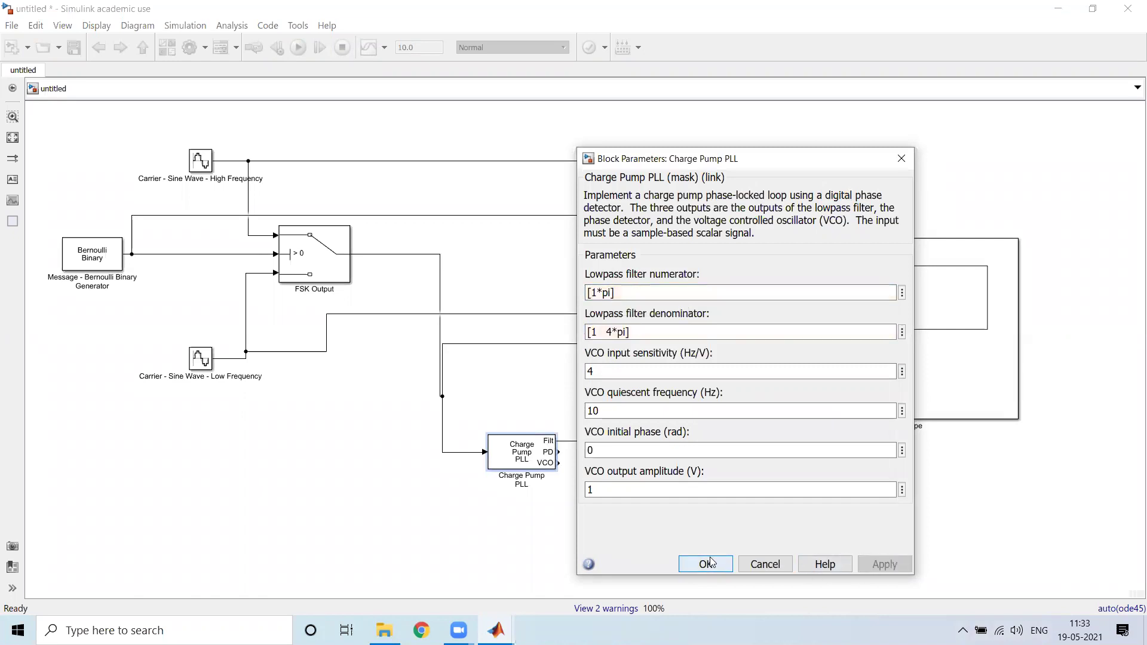
{"action": "left_click", "coordinate": [707, 564]}
- Rerun the simulation from the Scope with the [1*pi] numerator, then review and close the Charge Pump PLL parameters
{"action": "double_click", "coordinate": [819, 384]}
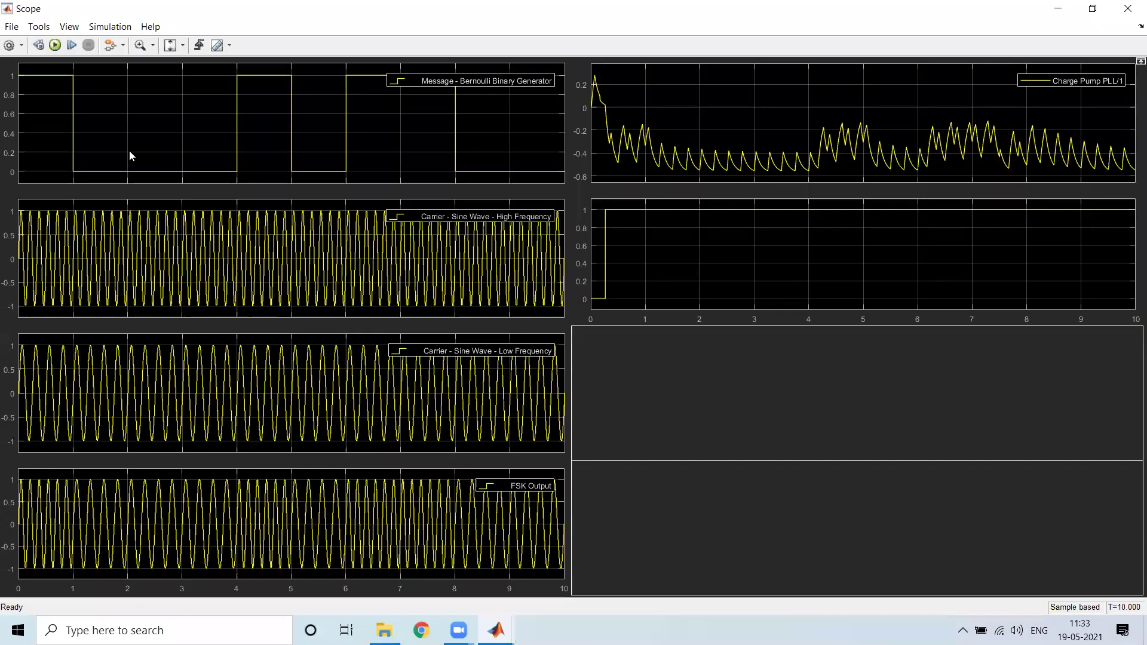
{"action": "left_click", "coordinate": [56, 47]}
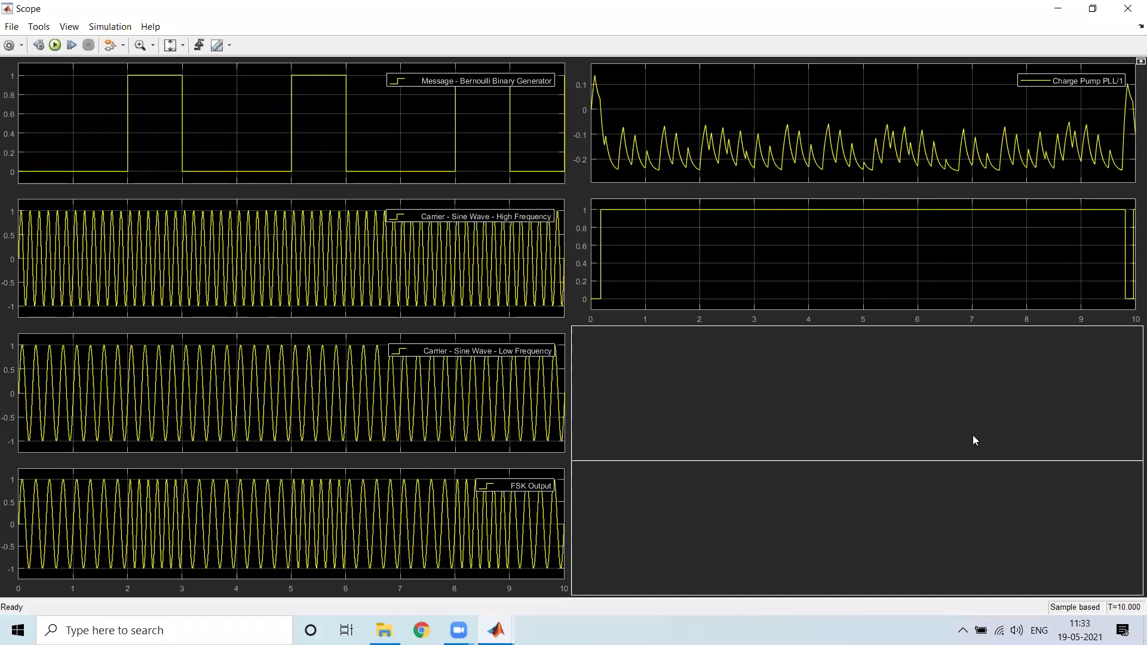
{"action": "key", "text": "alt+Tab"}
{"action": "left_click", "coordinate": [537, 450]}
{"action": "double_click", "coordinate": [537, 449]}
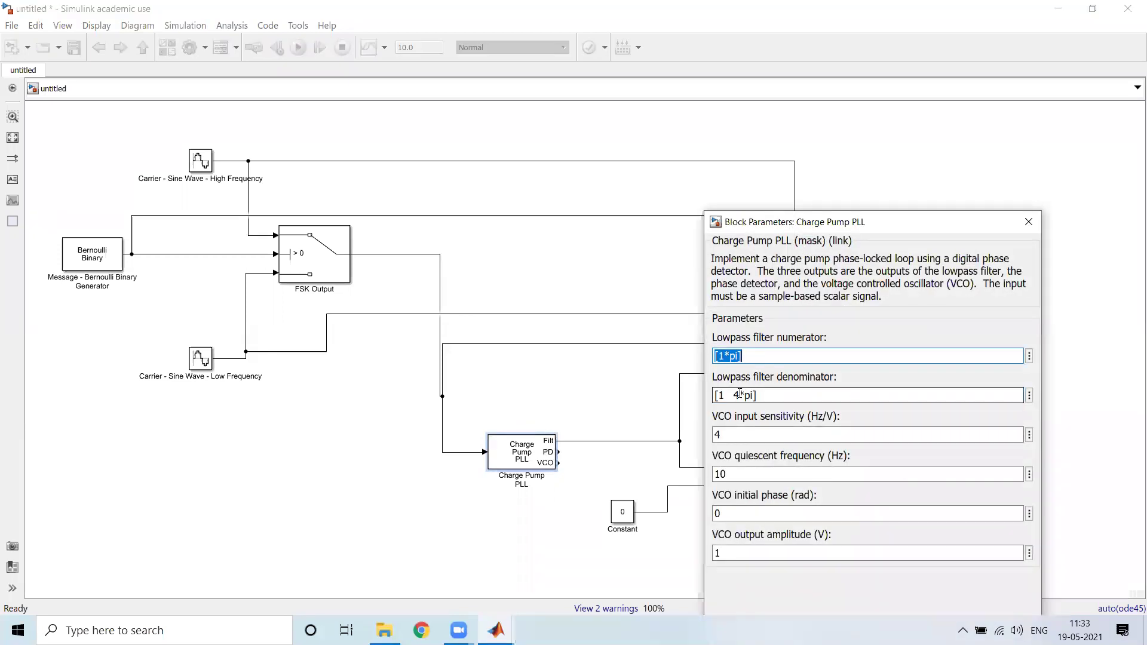
{"action": "left_click", "coordinate": [1026, 223]}
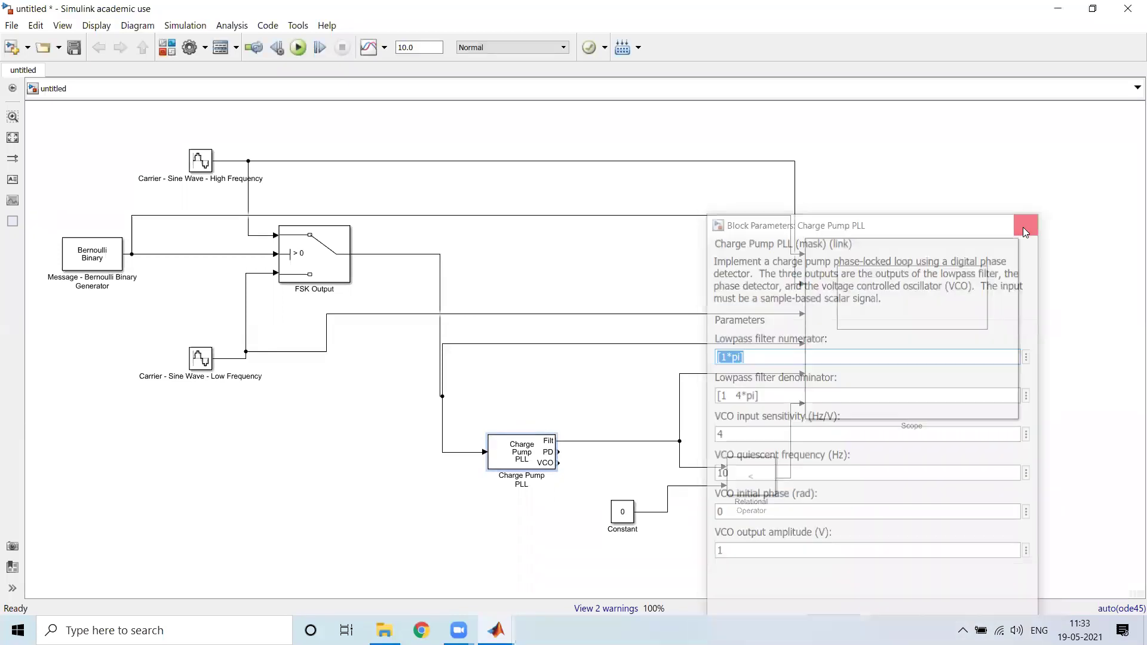
- Switch to the FSK_Expt model and check the frequency and sample time of its Sine Wave block
{"action": "key", "text": "alt+Tab"}
{"action": "key", "text": "alt+Tab"}
{"action": "key", "text": "alt+Tab"}
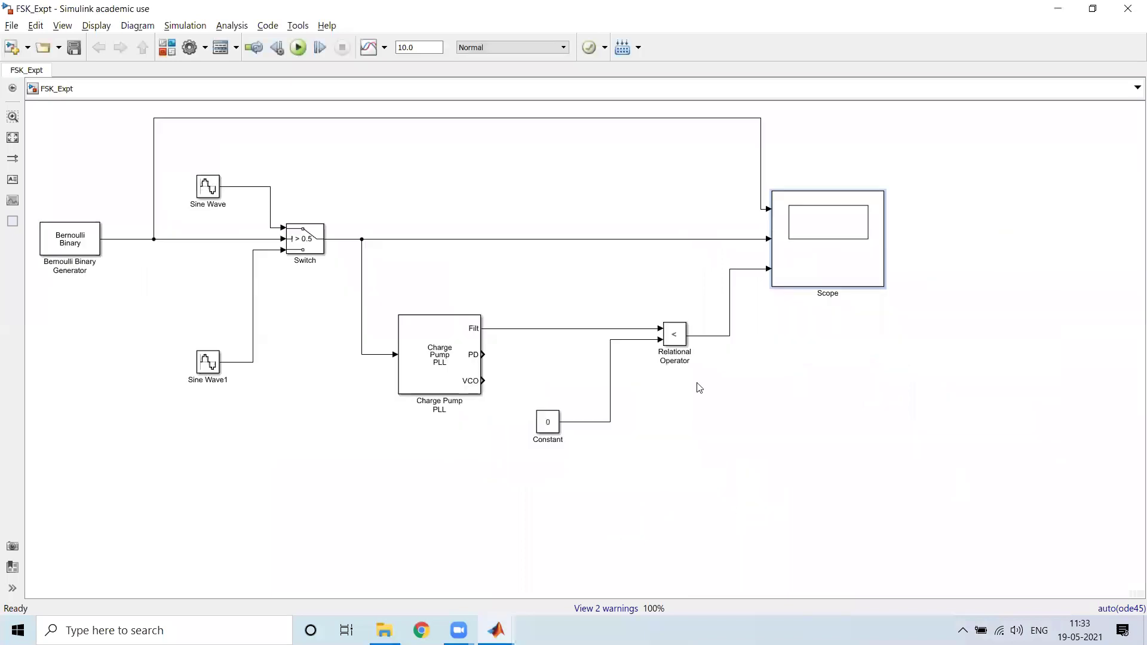
{"action": "left_click", "coordinate": [207, 187]}
{"action": "double_click", "coordinate": [208, 187]}
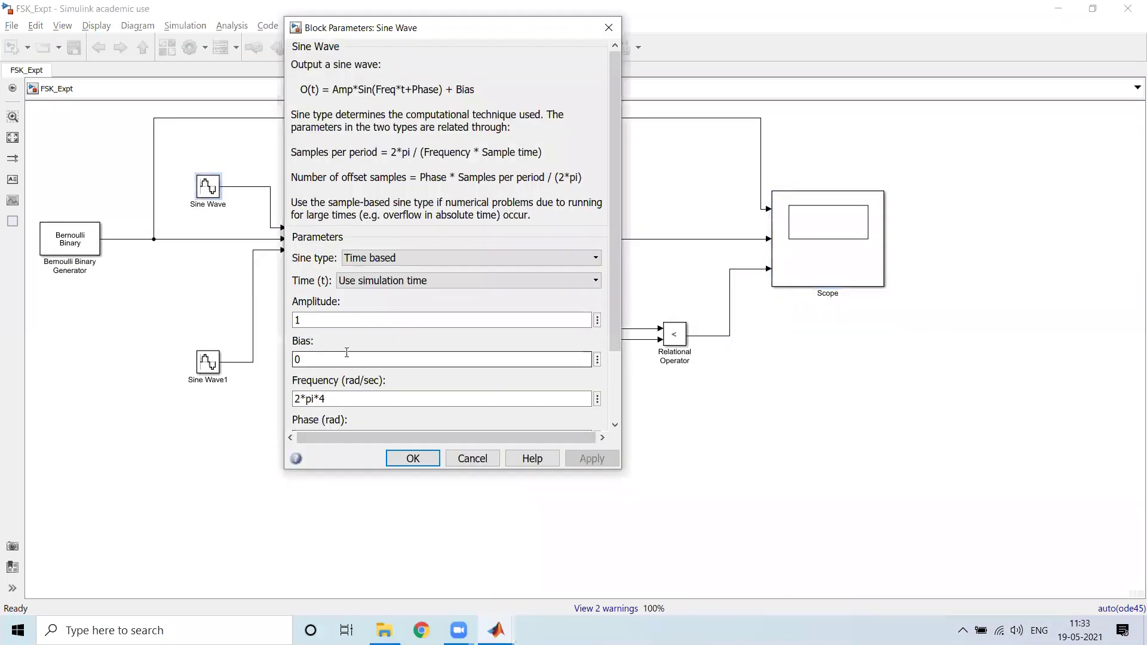
{"action": "scroll", "coordinate": [351, 355], "scroll_direction": "down", "scroll_amount": 2}
{"action": "scroll", "coordinate": [351, 355], "scroll_direction": "down", "scroll_amount": 1}
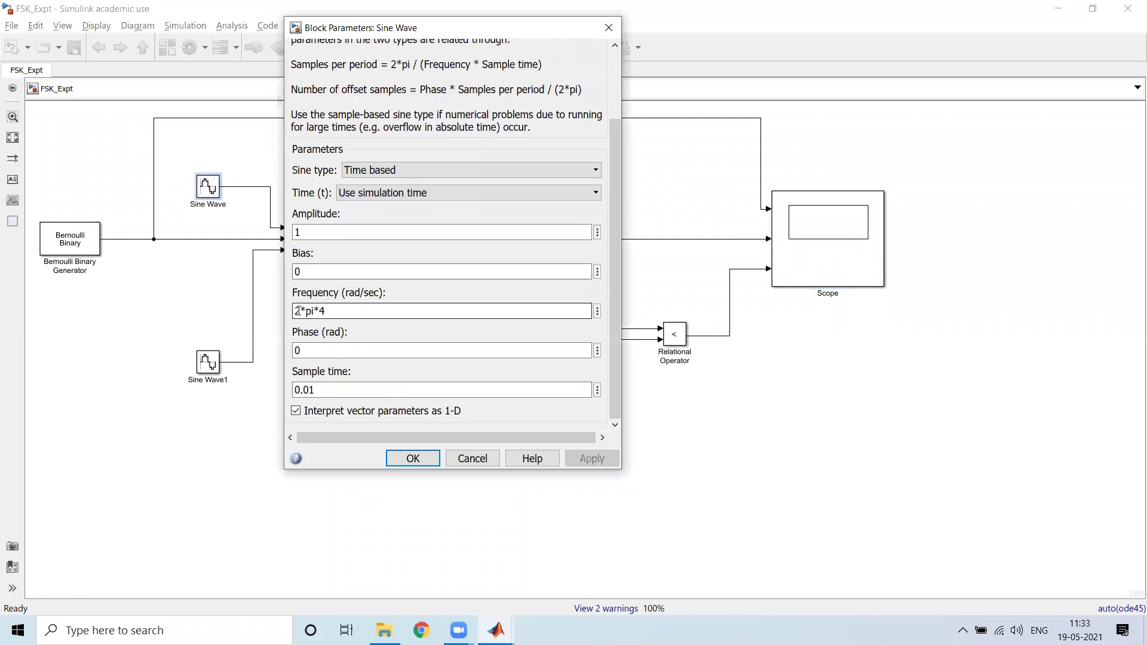
{"action": "double_click", "coordinate": [325, 309]}
{"action": "left_click", "coordinate": [342, 308]}
{"action": "left_click", "coordinate": [609, 27]}
- Check the frequency and sample time of the Sine Wave1 block in FSK_Expt and close its parameters
{"action": "left_click", "coordinate": [206, 366]}
{"action": "double_click", "coordinate": [206, 363]}
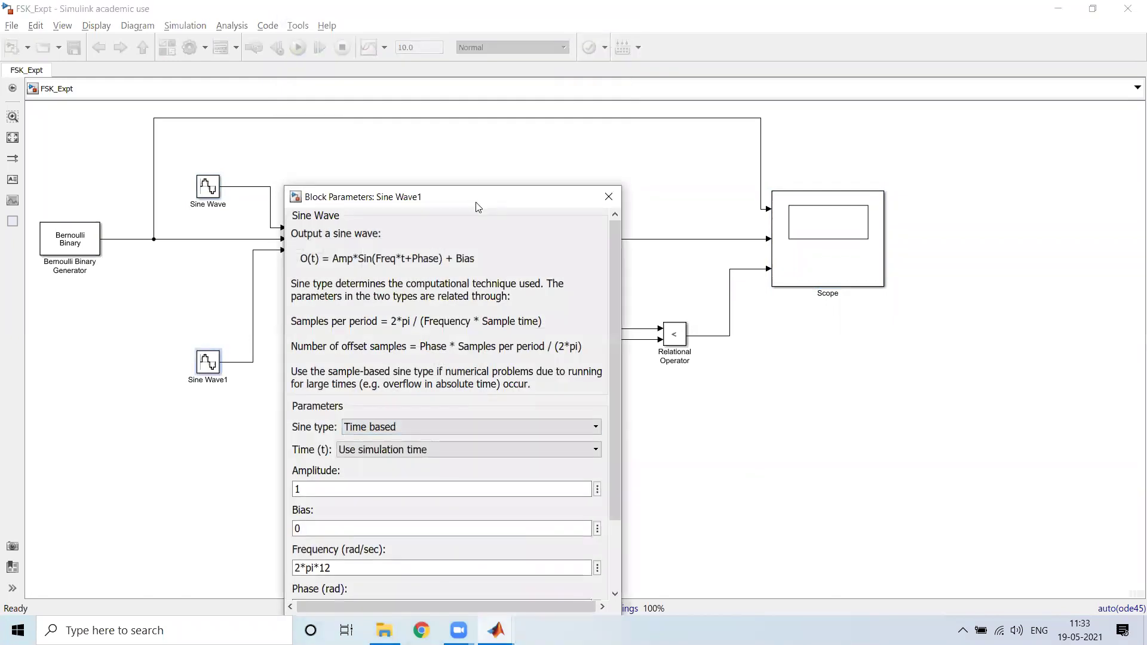
{"action": "double_click", "coordinate": [420, 418]}
{"action": "scroll", "coordinate": [420, 347], "scroll_direction": "down", "scroll_amount": 1}
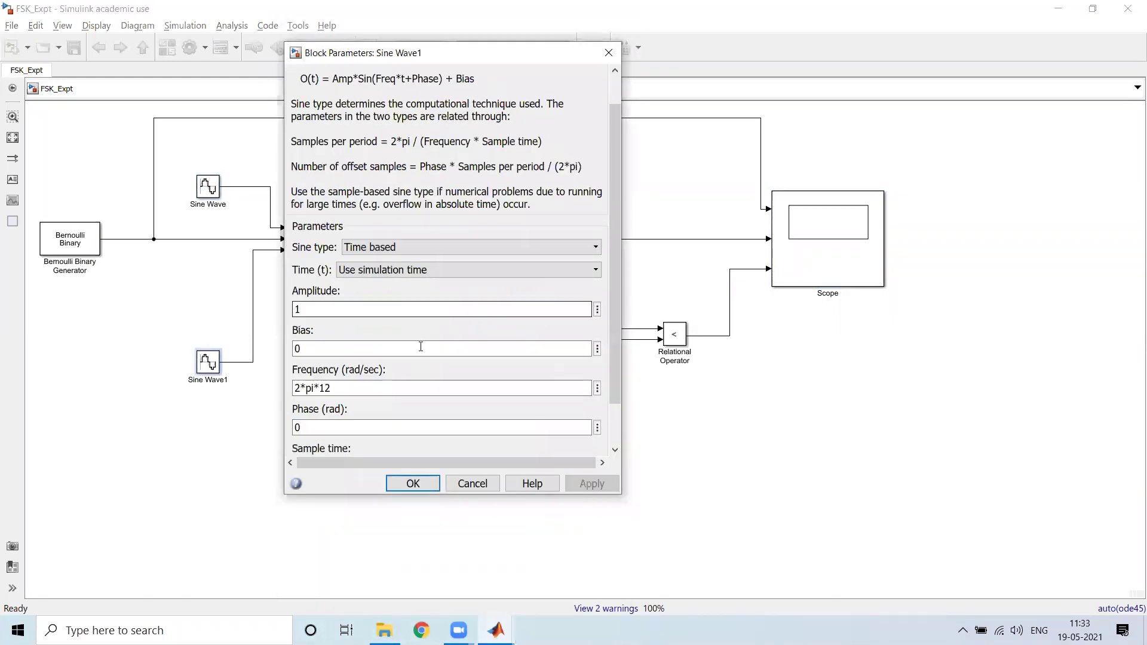
{"action": "scroll", "coordinate": [421, 346], "scroll_direction": "down", "scroll_amount": 1}
{"action": "left_click", "coordinate": [328, 353]}
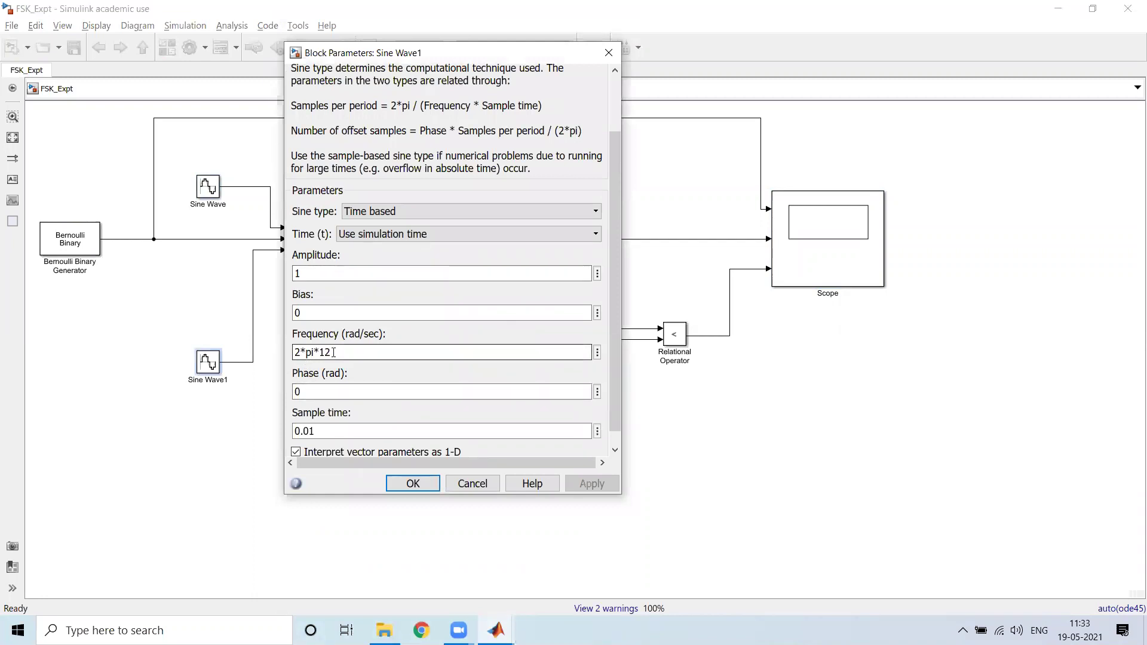
{"action": "left_click", "coordinate": [608, 54]}
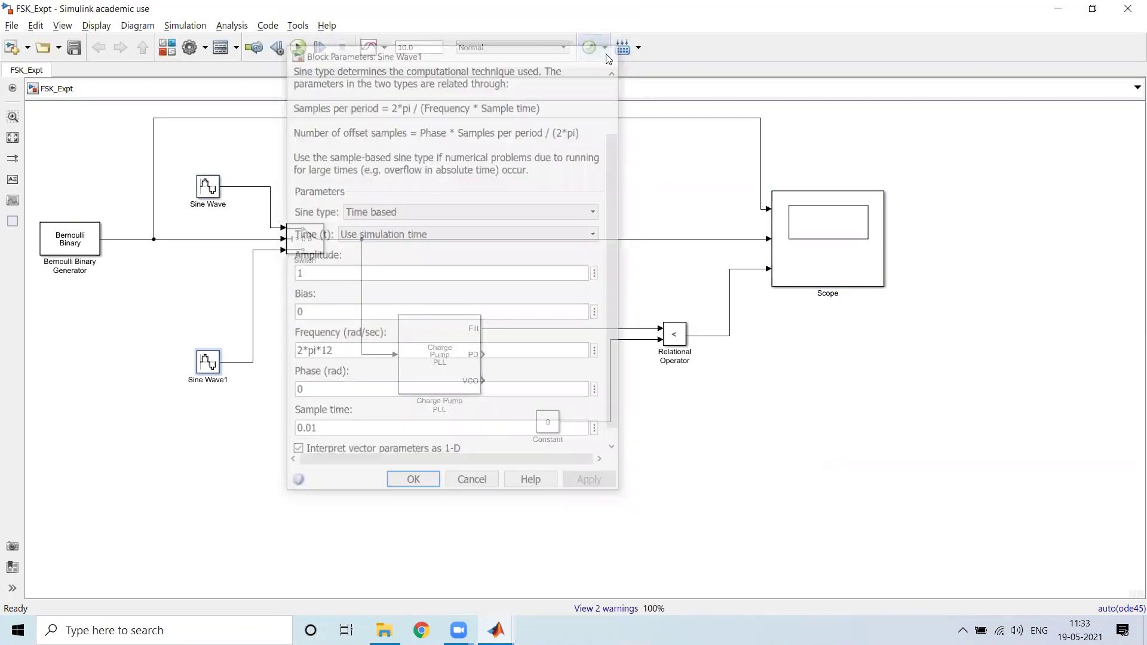
- Check the FSK_Expt Charge Pump PLL's filter and VCO parameters, and examine the waveforms in its Scope
{"action": "double_click", "coordinate": [444, 387]}
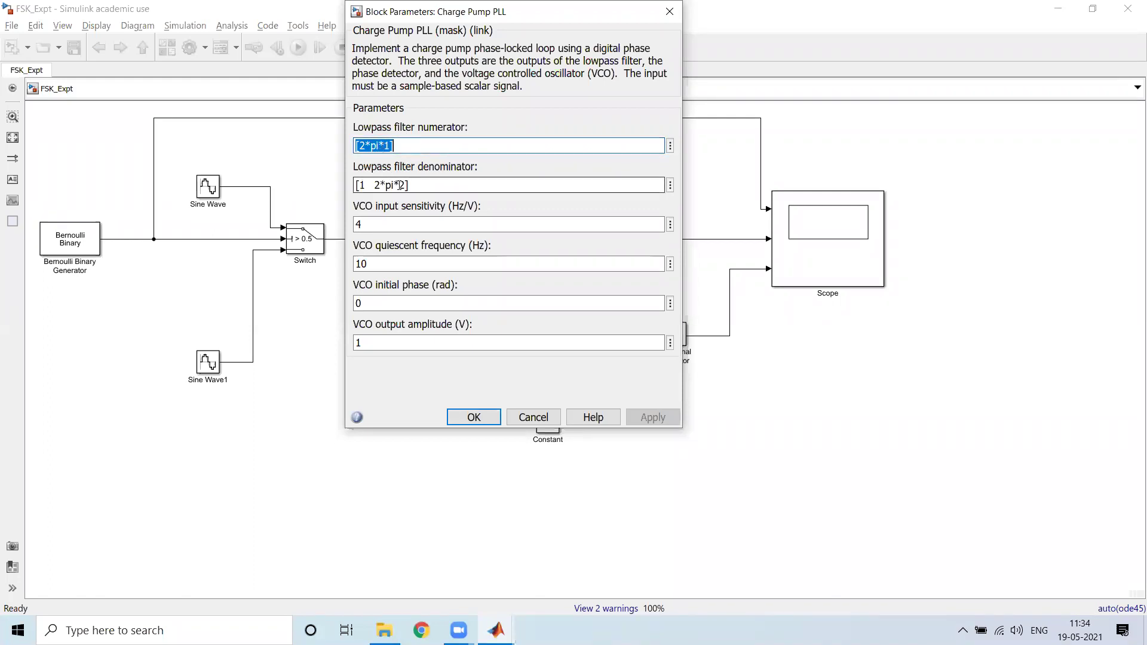
{"action": "left_click", "coordinate": [473, 417]}
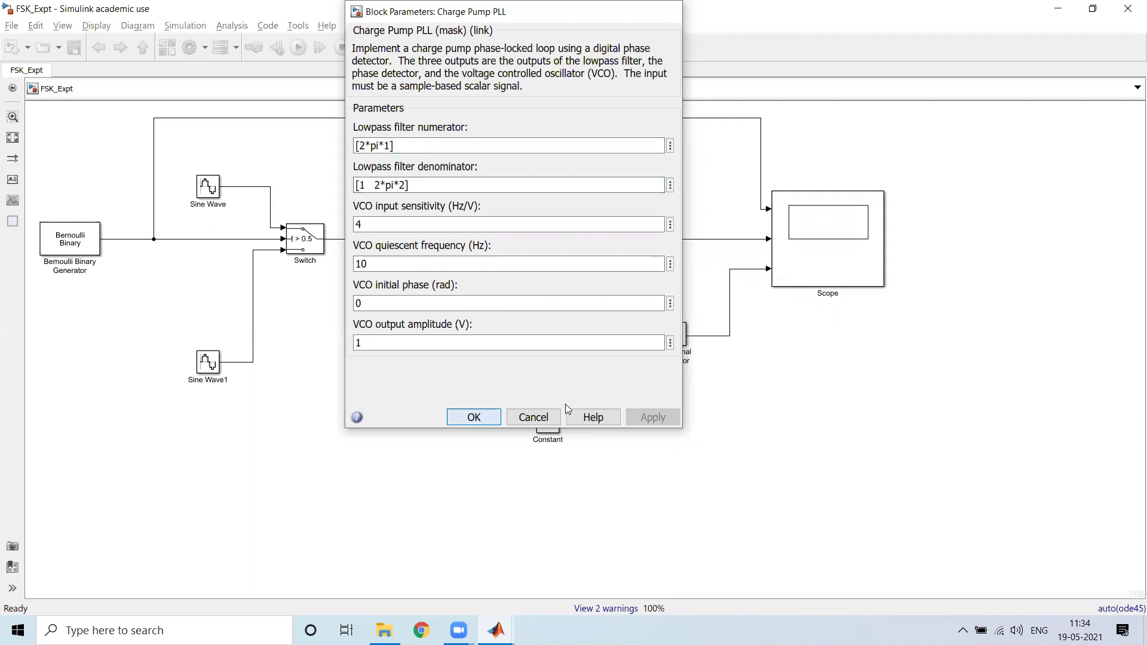
{"action": "left_click", "coordinate": [840, 279]}
{"action": "double_click", "coordinate": [841, 279]}
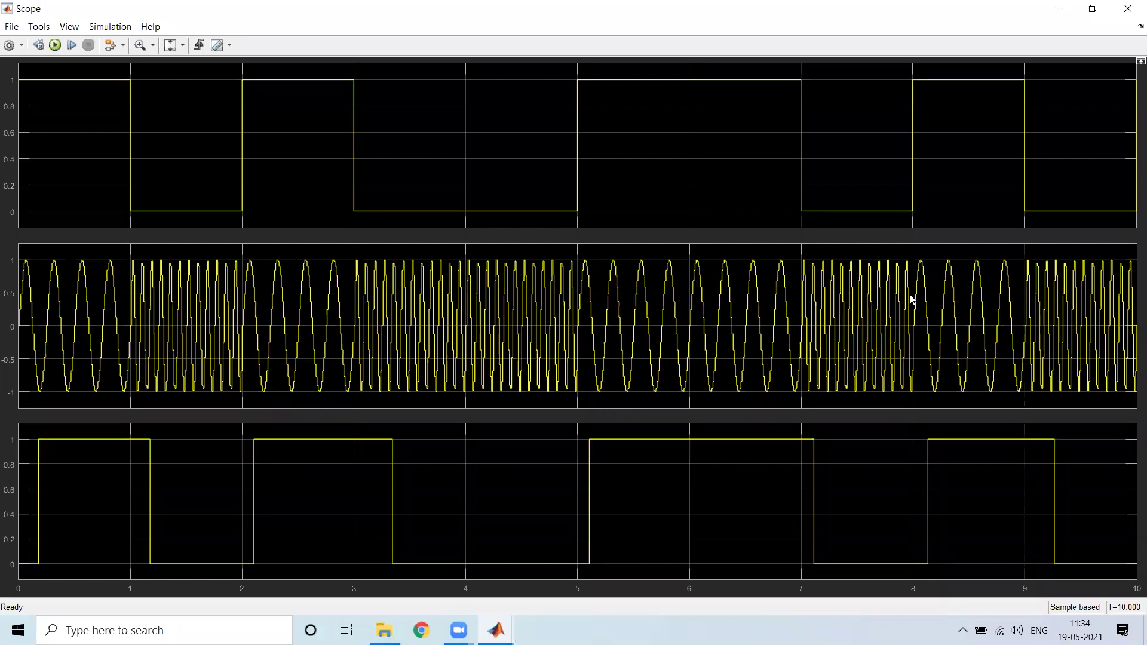
{"action": "key", "text": "alt+Tab"}
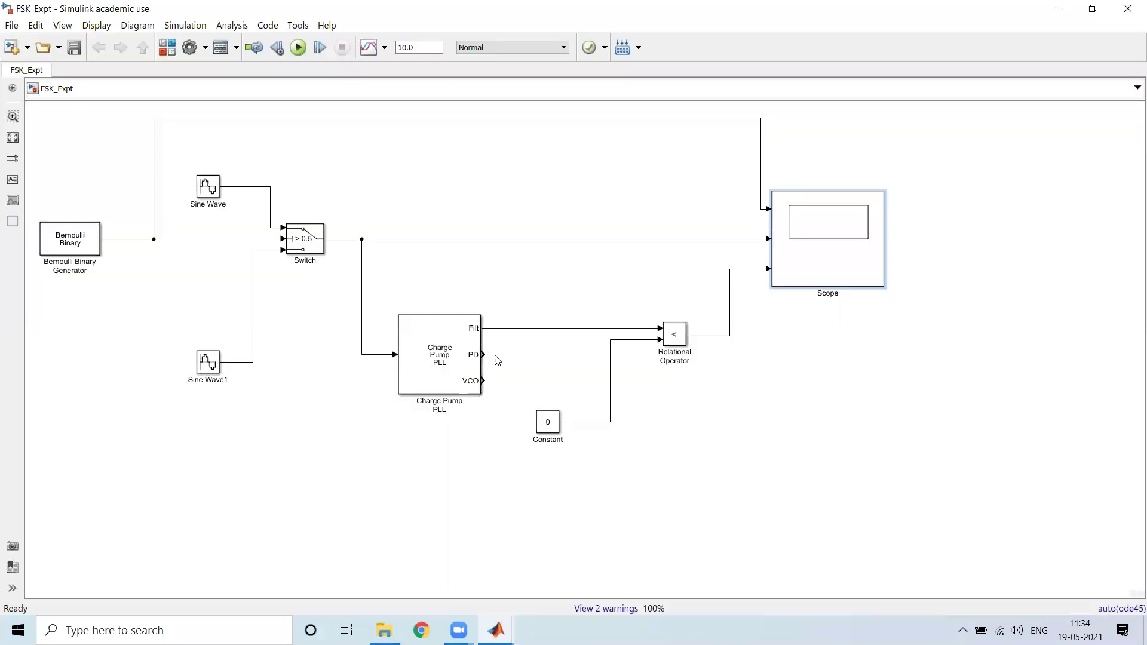
- In the untitled model, set the frequency of the Carrier - Sine Wave - High Frequency block to 2*pi*4 and accept it
{"action": "key", "text": "alt+Tab"}
{"action": "key", "text": "alt+Tab"}
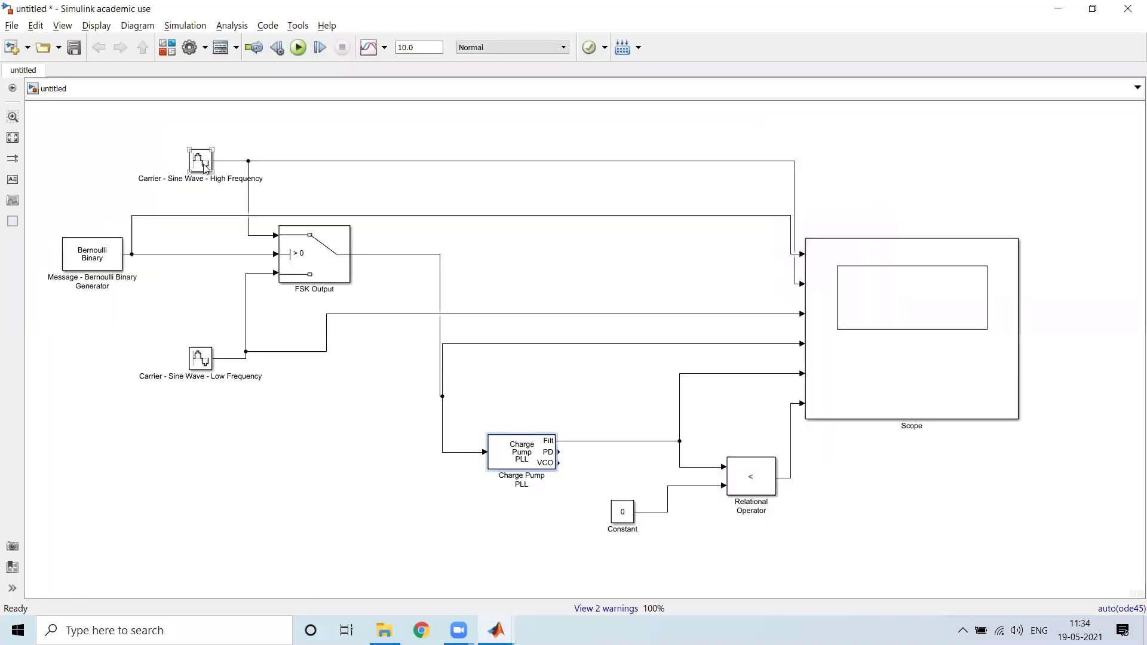
{"action": "double_click", "coordinate": [201, 160]}
{"action": "left_click", "coordinate": [299, 383]}
{"action": "double_click", "coordinate": [298, 383]}
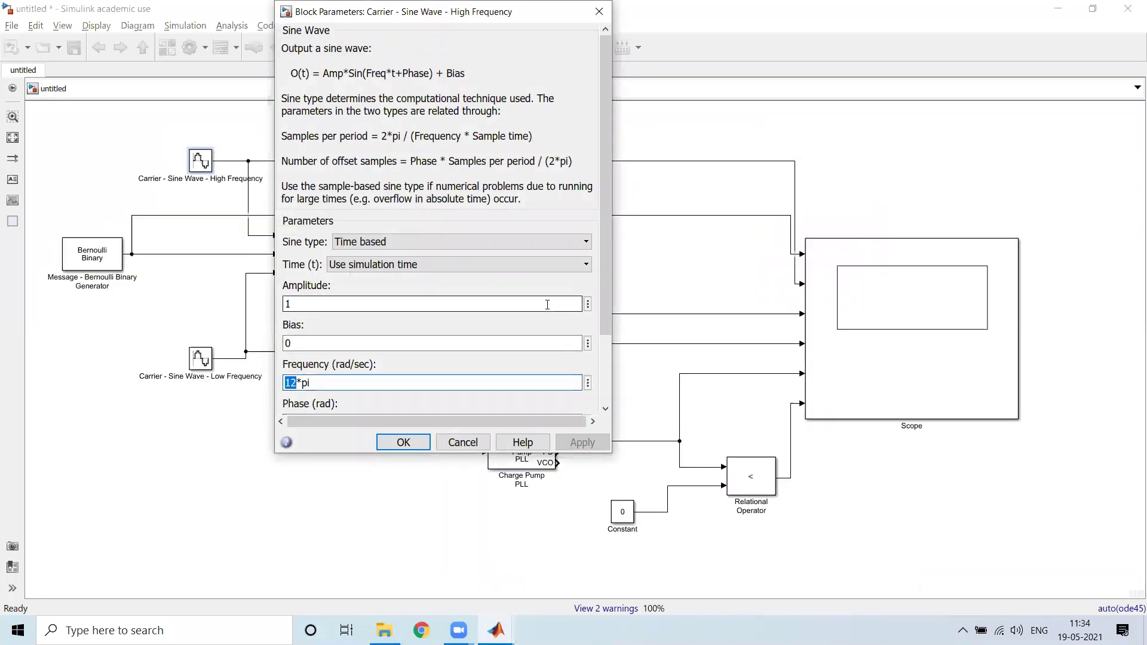
{"action": "type", "text": "2*pi"}
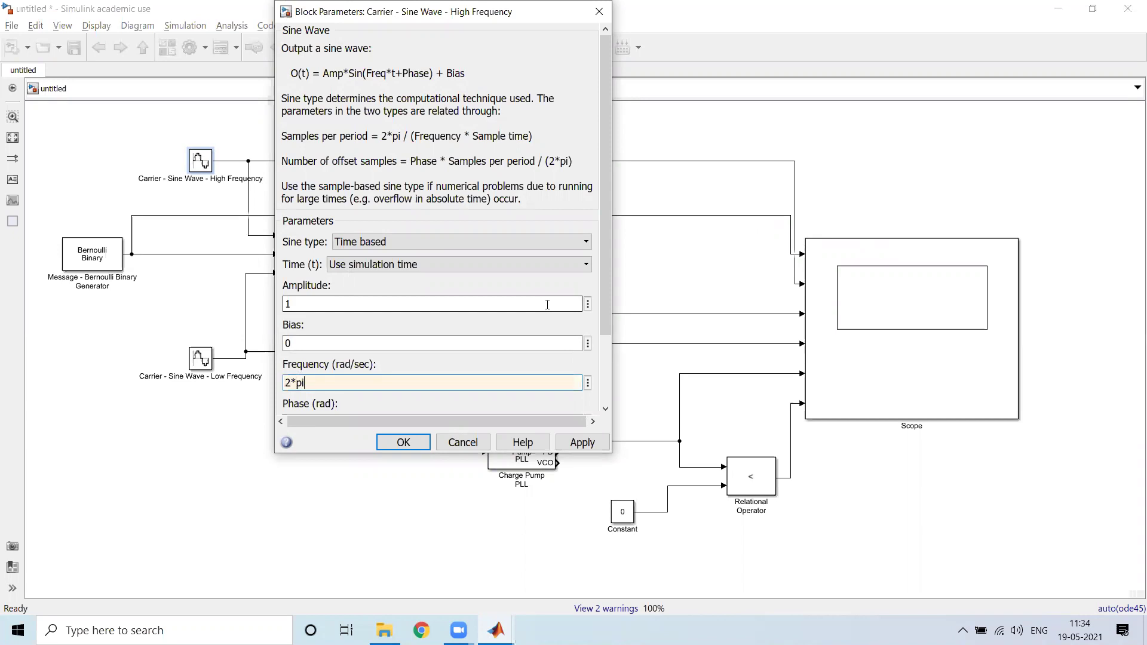
{"action": "type", "text": "*12"}
{"action": "key", "text": "BackSpace"}
{"action": "key", "text": "BackSpace"}
{"action": "left_click", "coordinate": [582, 442]}
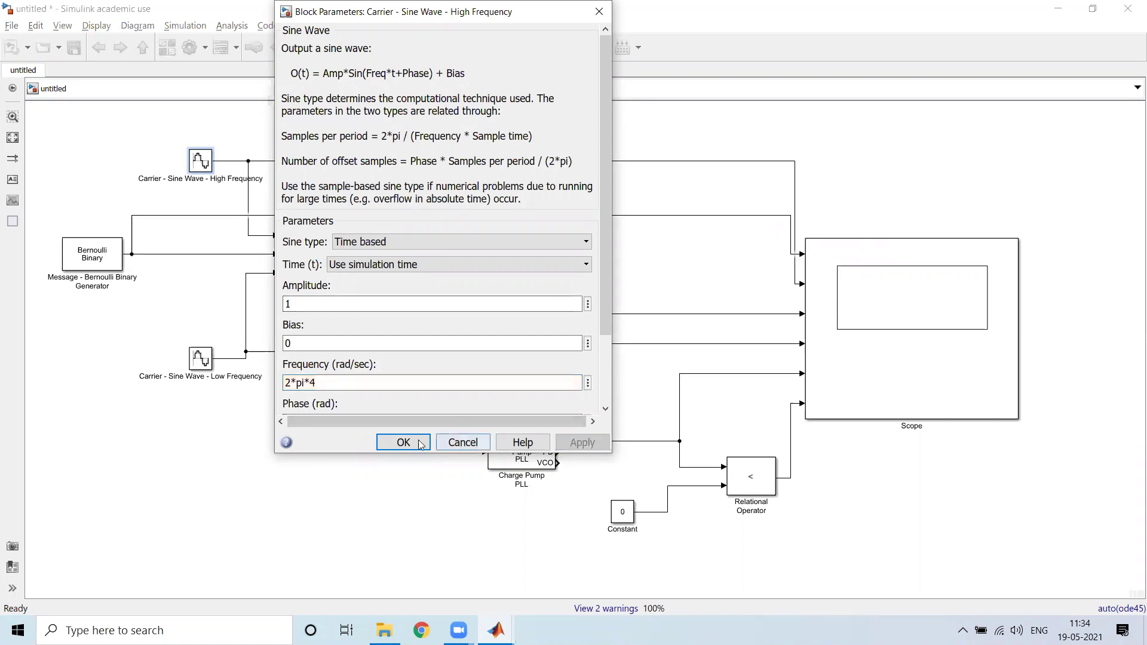
{"action": "left_click", "coordinate": [412, 442]}
- Set the frequency of the Carrier - Sine Wave - Low Frequency block to 2*pi*12, apply it and close its parameters
{"action": "double_click", "coordinate": [200, 359]}
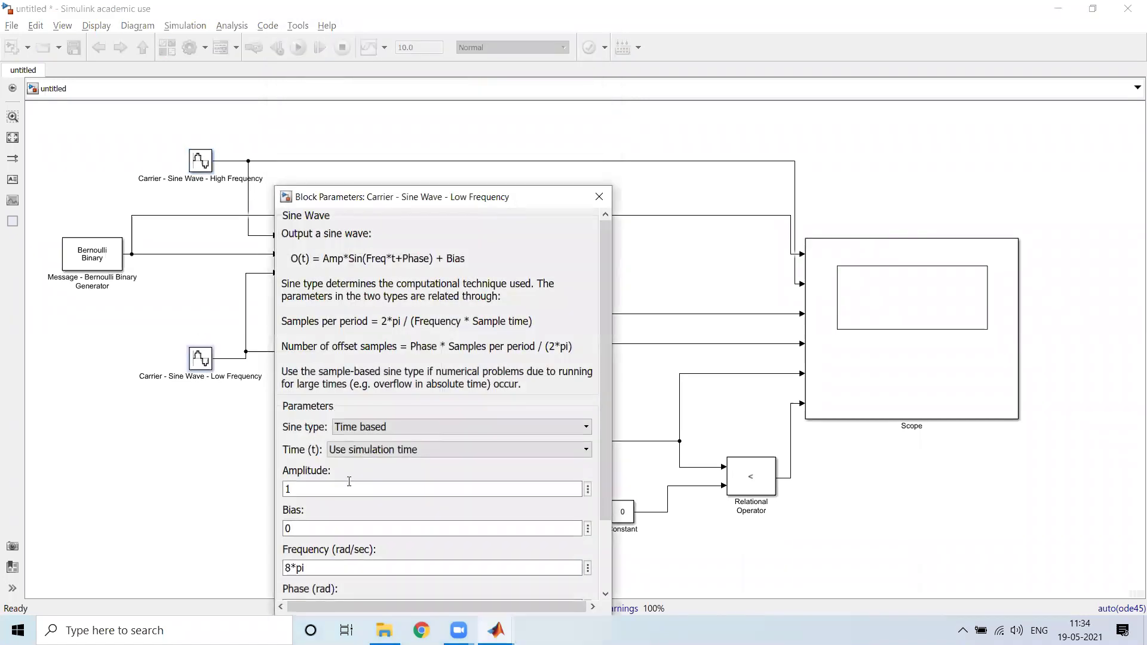
{"action": "scroll", "coordinate": [365, 416], "scroll_direction": "down", "scroll_amount": 1}
{"action": "double_click", "coordinate": [289, 531]}
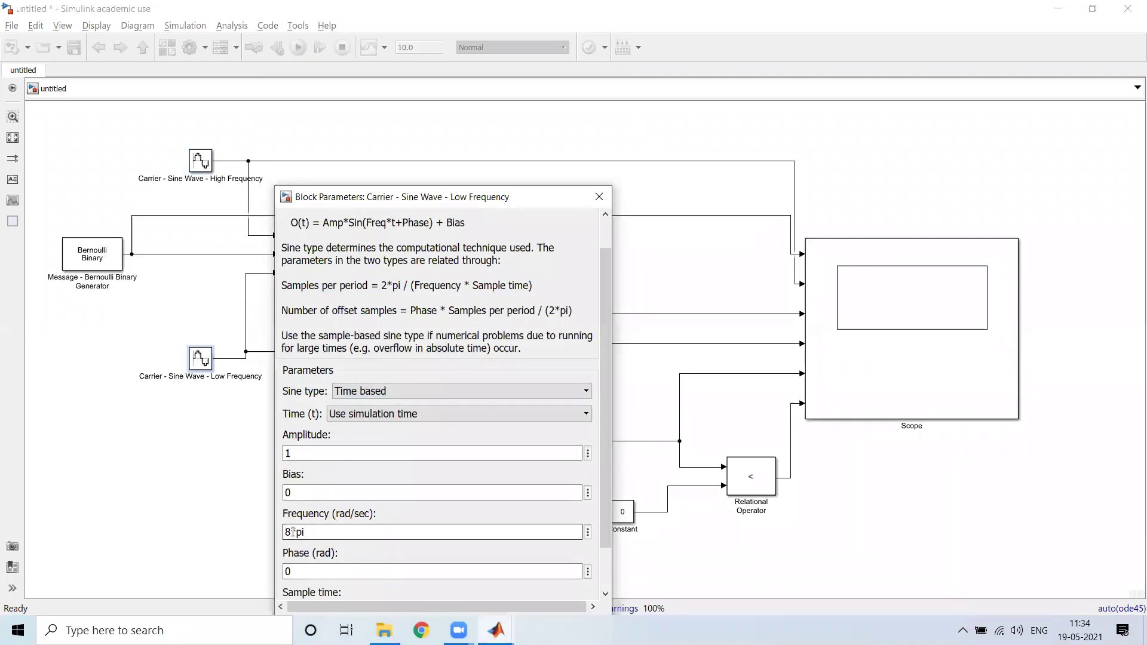
{"action": "key", "text": "BackSpace"}
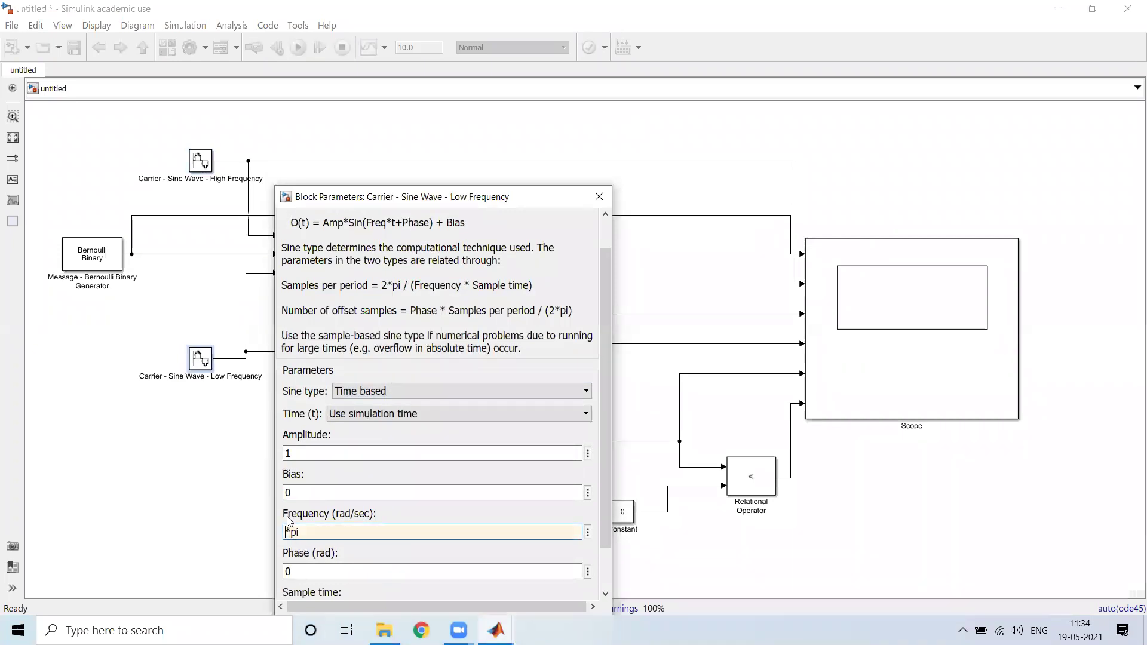
{"action": "type", "text": "2*pi*12"}
{"action": "left_click_drag", "start_coordinate": [454, 198], "coordinate": [395, 107]}
{"action": "left_click", "coordinate": [521, 537]}
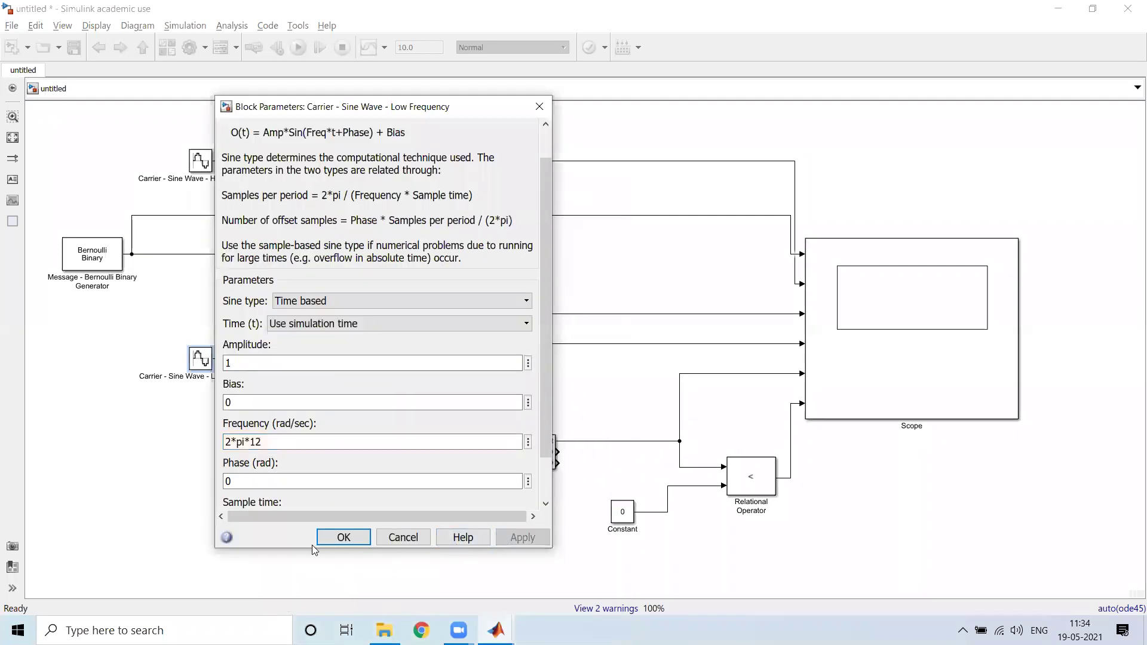
{"action": "left_click", "coordinate": [342, 538]}
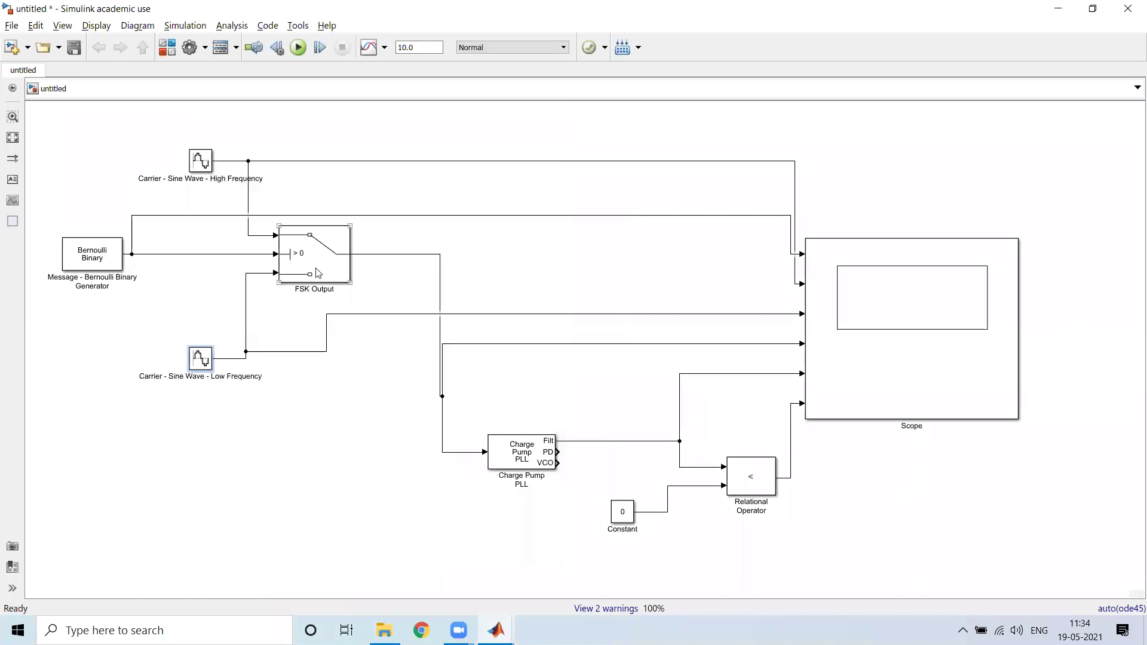
- Set the lowpass filter numerator of the Charge Pump PLL block to [2*pi*1]
{"action": "double_click", "coordinate": [534, 465]}
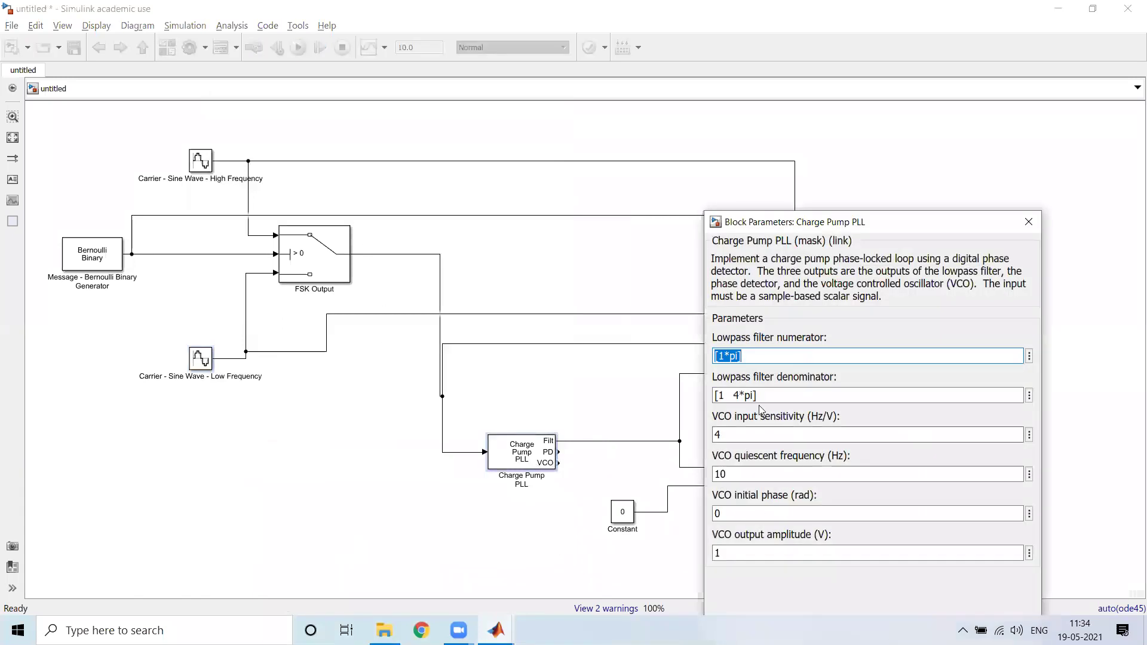
{"action": "left_click", "coordinate": [728, 355]}
{"action": "key", "text": "BackSpace"}
{"action": "type", "text": "2"}
{"action": "key", "text": "Right"}
{"action": "key", "text": "Right"}
{"action": "key", "text": "Right"}
{"action": "type", "text": "*1"}
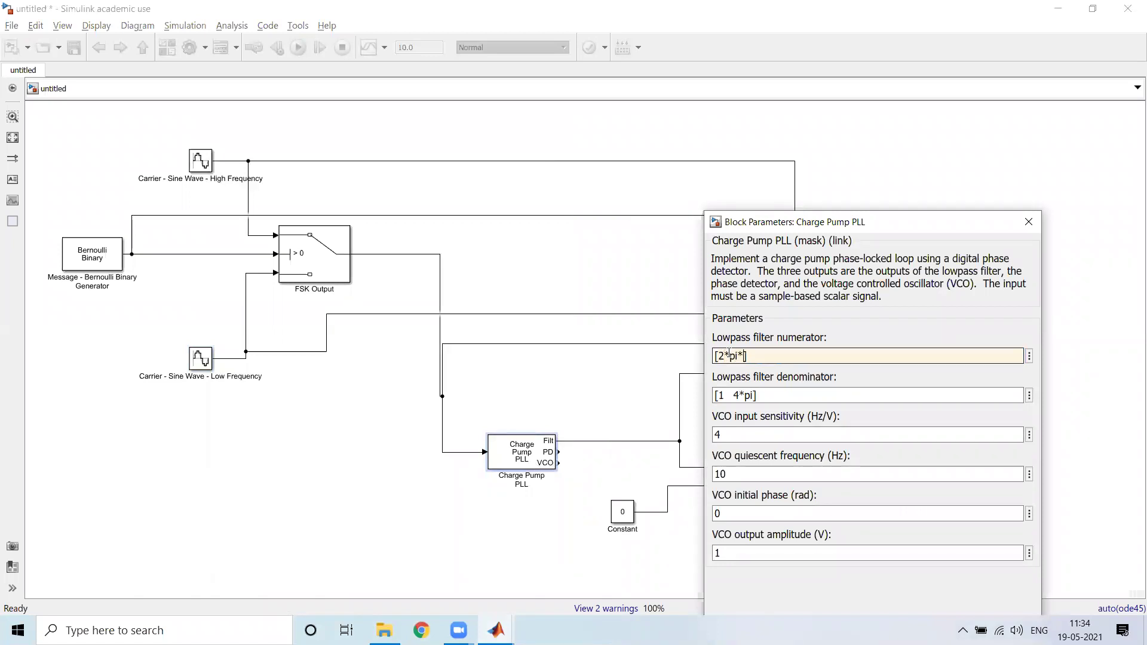
- Set the Charge Pump PLL's lowpass filter denominator to [1 2*pi*2], apply the filter settings and close its parameters
{"action": "key", "text": "Tab"}
{"action": "key", "text": "End"}
{"action": "key", "text": "Left"}
{"action": "key", "text": "Left"}
{"action": "key", "text": "Left"}
{"action": "key", "text": "Left"}
{"action": "key", "text": "BackSpace"}
{"action": "type", "text": "2*pi*2"}
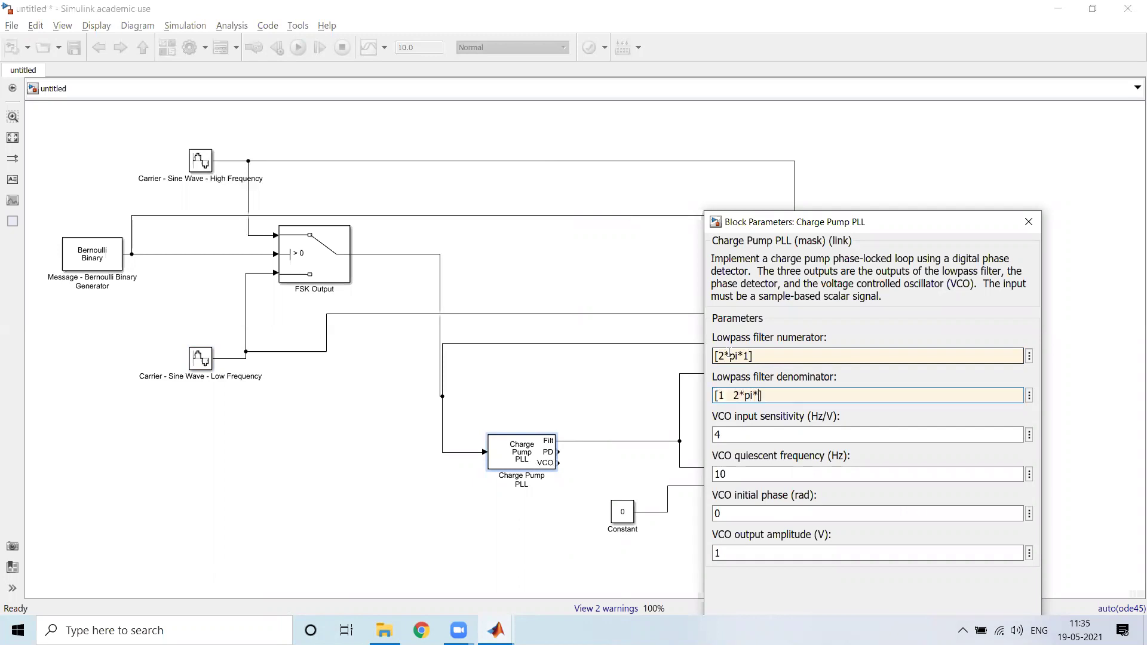
{"action": "left_click_drag", "start_coordinate": [915, 233], "coordinate": [865, 25]}
{"action": "left_click", "coordinate": [961, 546]}
{"action": "left_click", "coordinate": [783, 546]}
- Rerun the simulation from the Scope, compare the demodulated output with the Bernoulli message, and close the Scope
{"action": "double_click", "coordinate": [930, 377]}
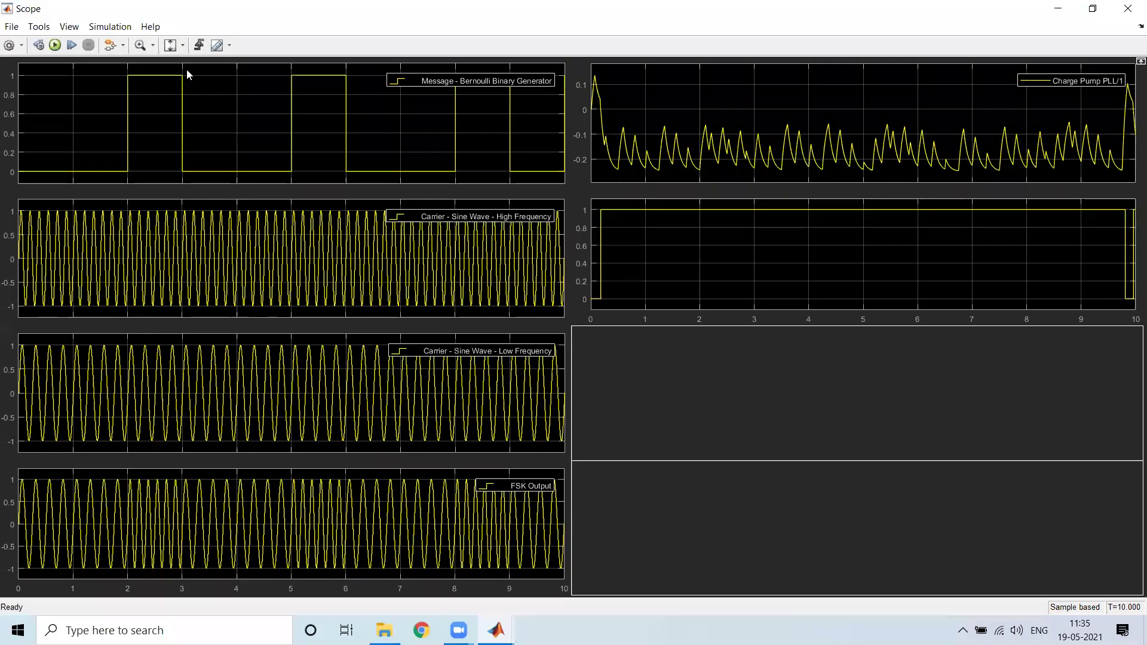
{"action": "key", "text": "ctrl+t"}
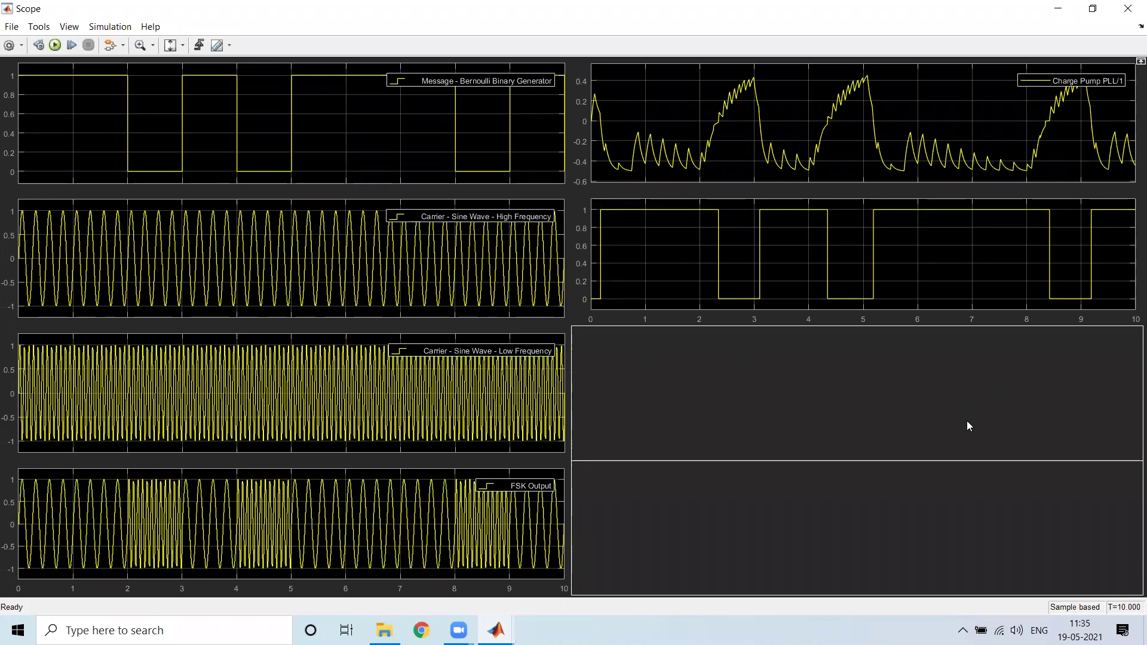
{"action": "left_click", "coordinate": [1128, 8]}
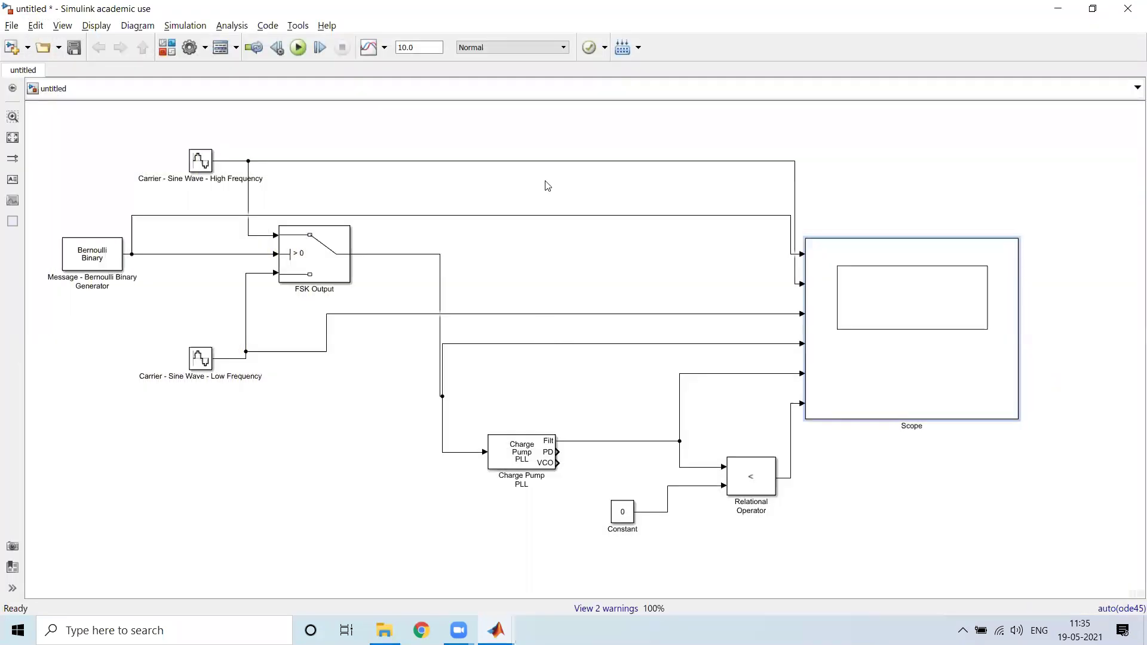